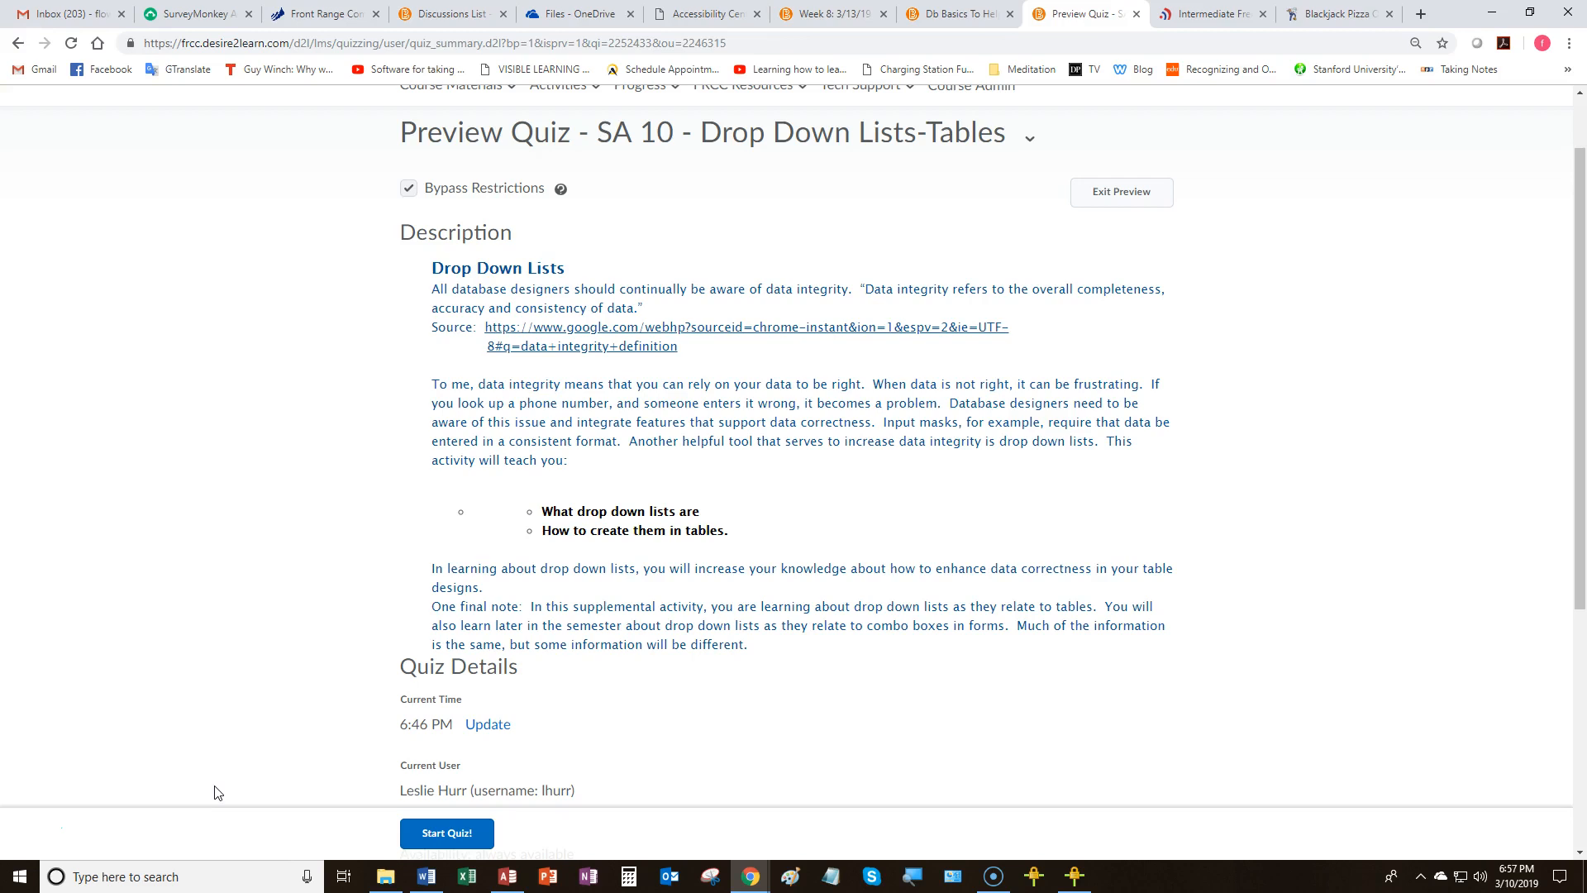
- In Access, examine the State drop-down list of the first record in the Sa-Attendees table
{"action": "left_click", "coordinate": [33, 834]}
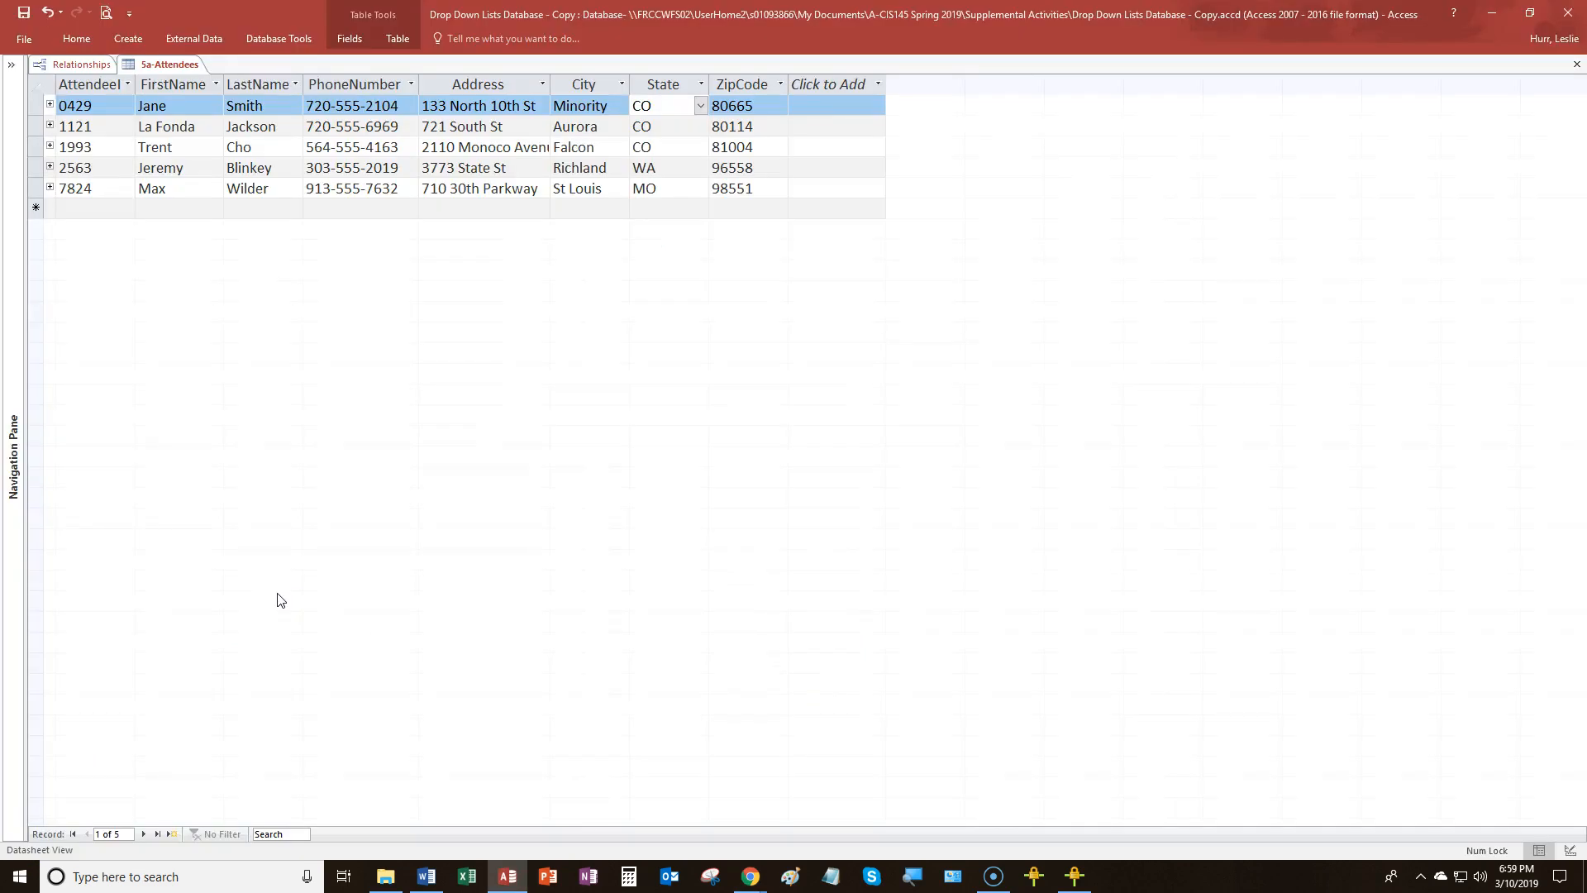
{"action": "left_click", "coordinate": [700, 107]}
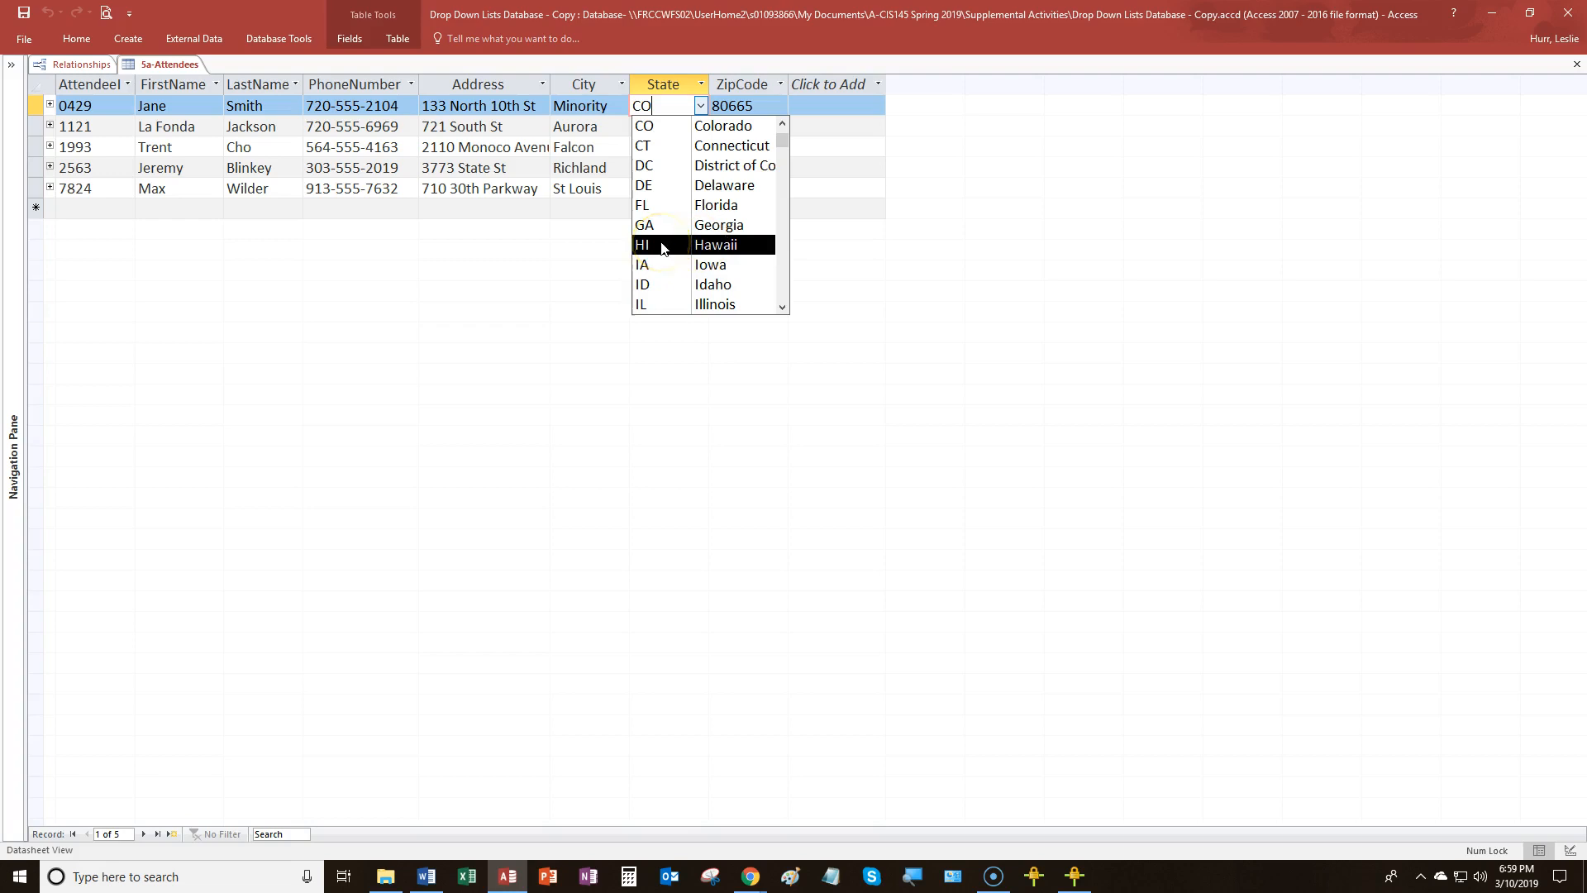
{"action": "left_click", "coordinate": [713, 245]}
{"action": "left_click", "coordinate": [666, 102]}
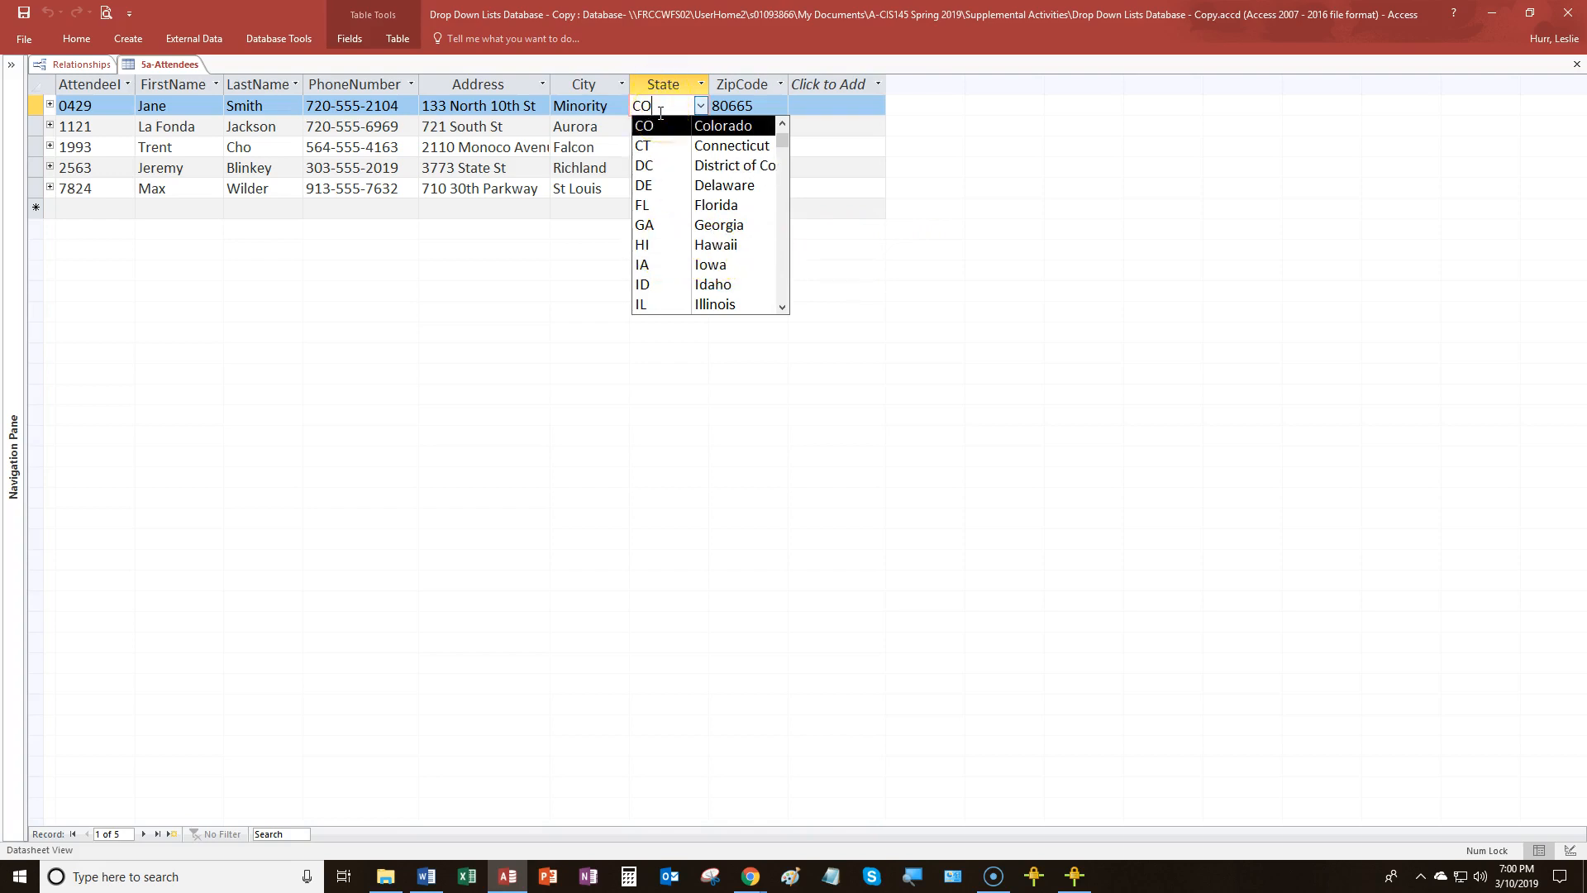
{"action": "left_click", "coordinate": [45, 814]}
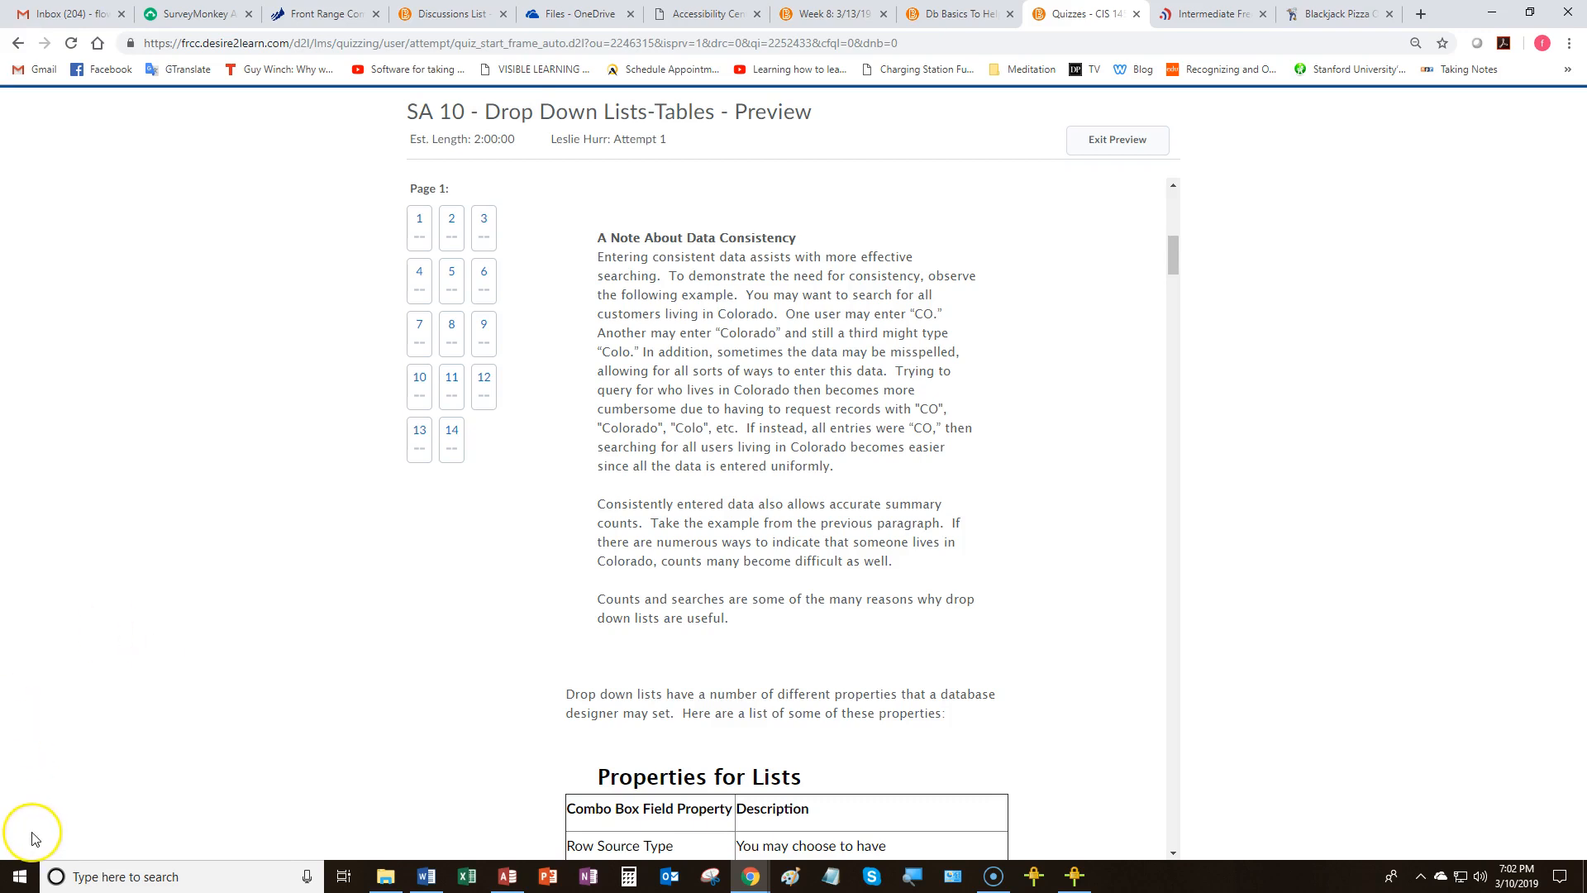
- Find the Properties for Lists table in the browser quiz, and display the first attendee's State list again in Access
{"action": "scroll", "coordinate": [33, 839], "scroll_direction": "down", "scroll_amount": 5}
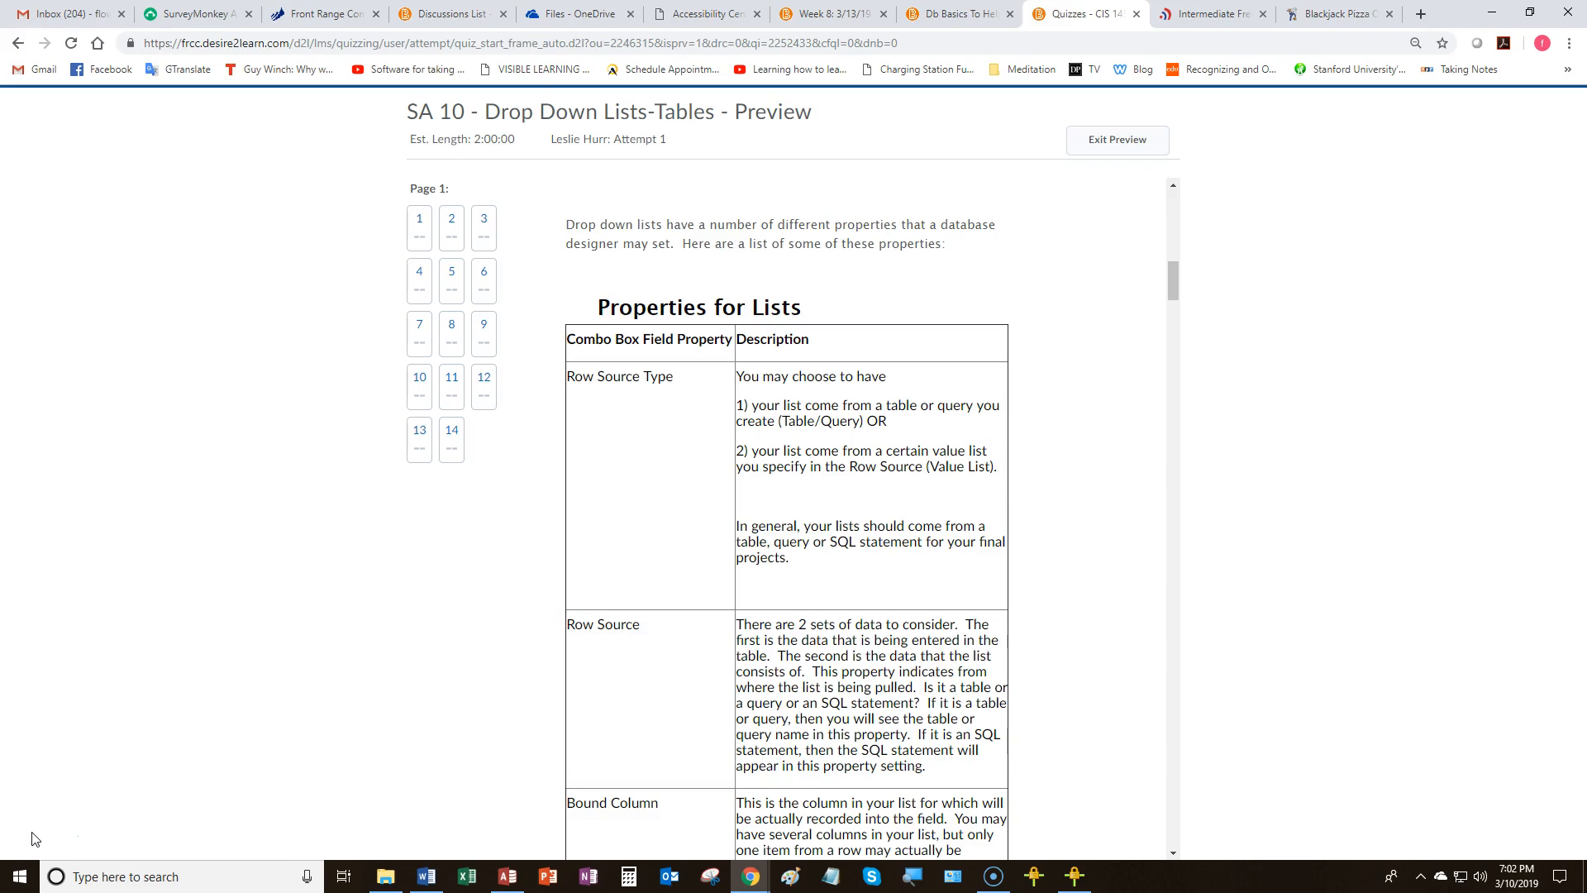
{"action": "mouse_move", "coordinate": [508, 874]}
{"action": "left_click", "coordinate": [514, 830]}
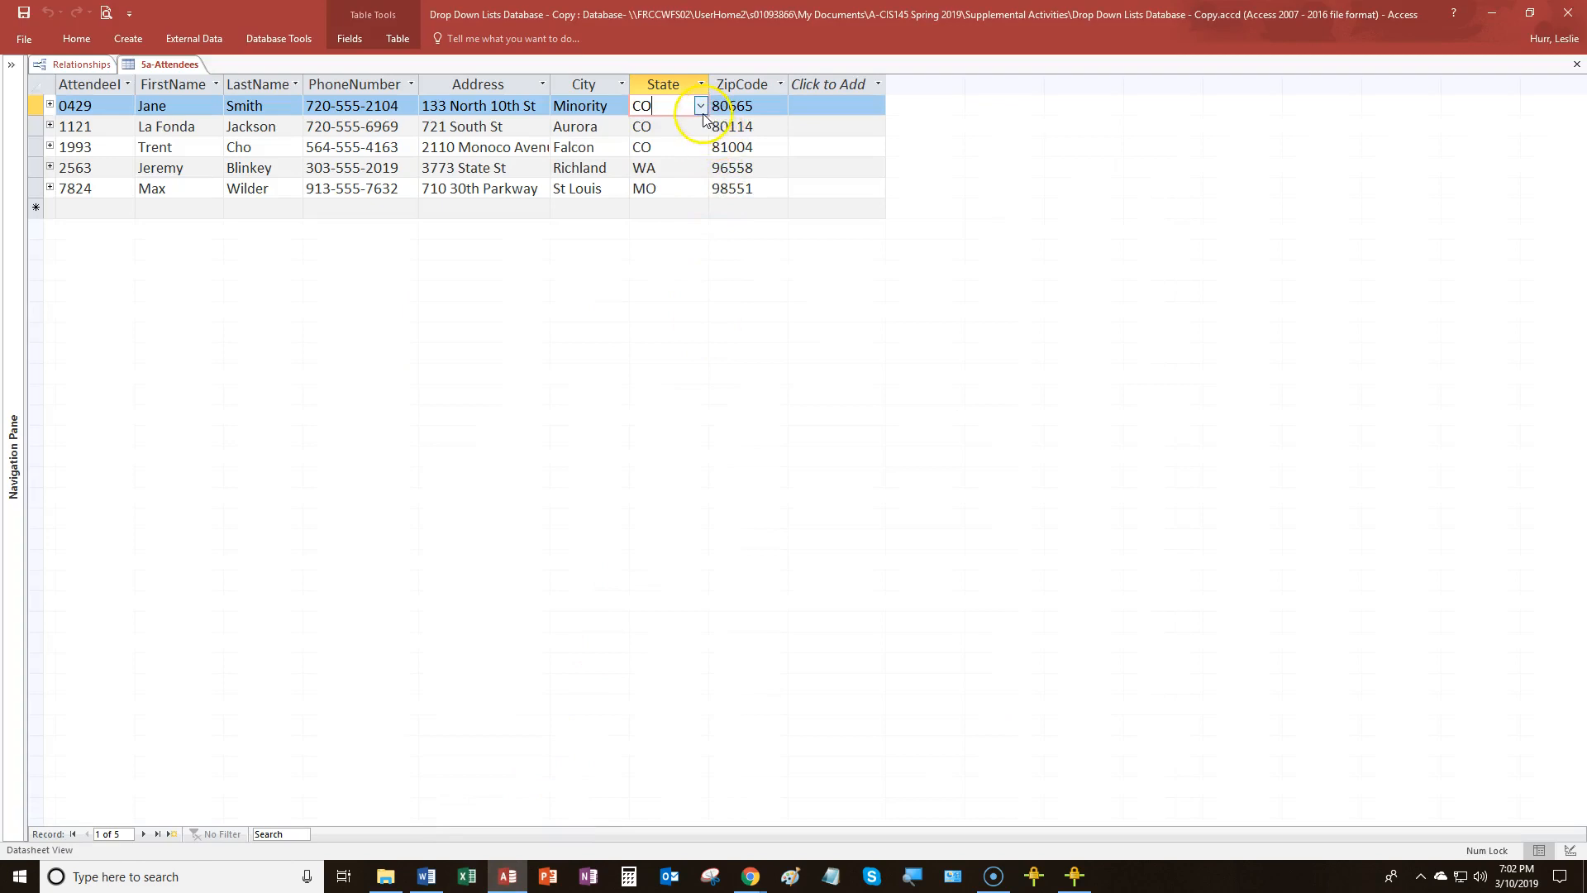
{"action": "left_click", "coordinate": [701, 106]}
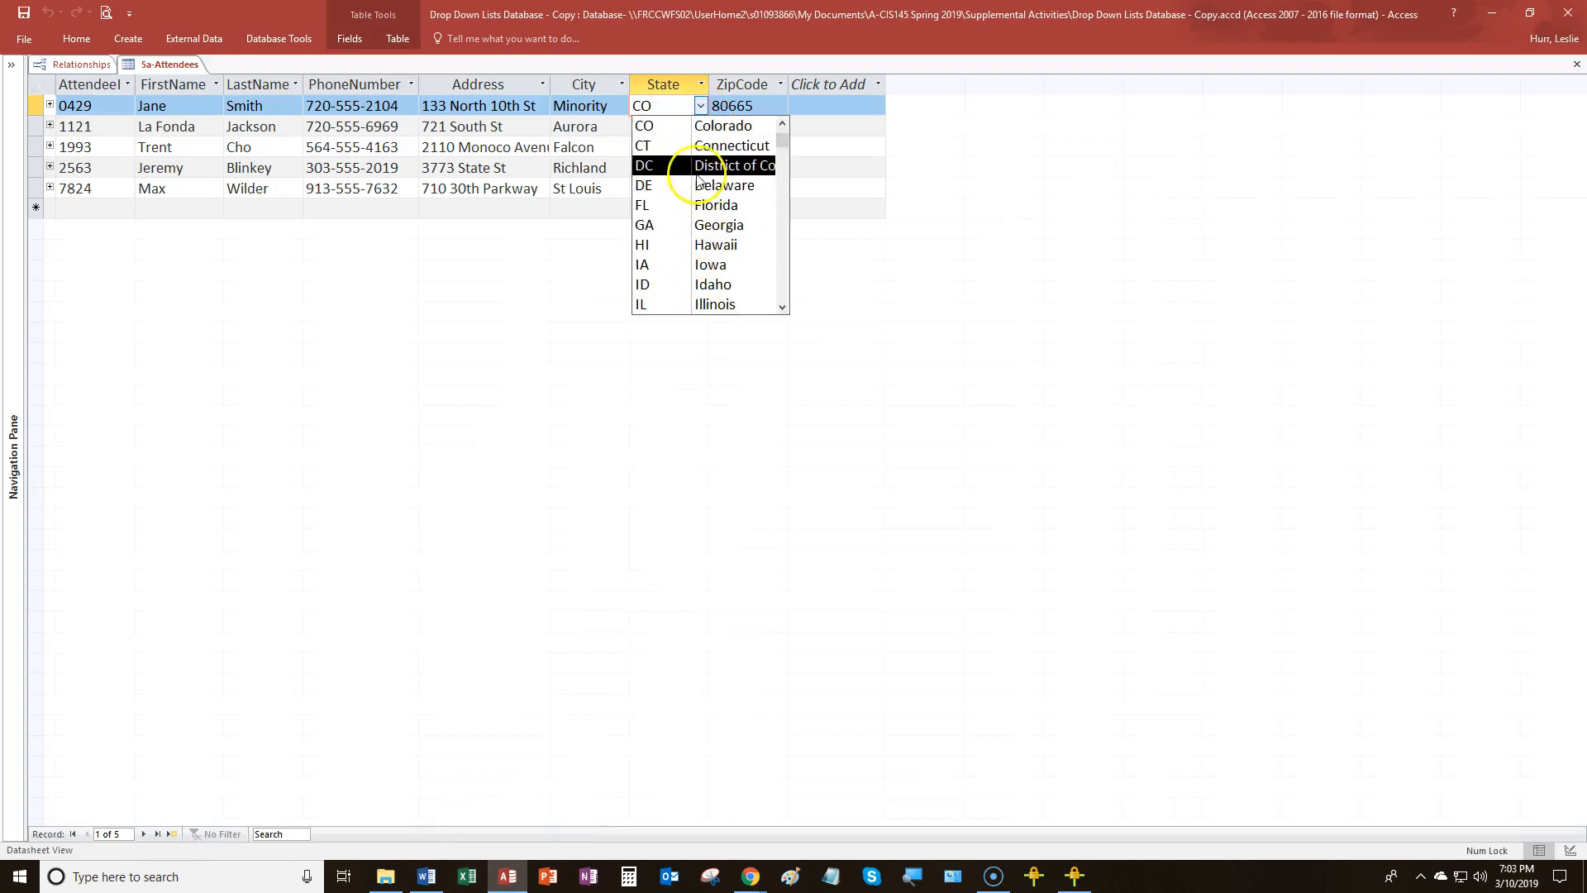
{"action": "left_click", "coordinate": [672, 103]}
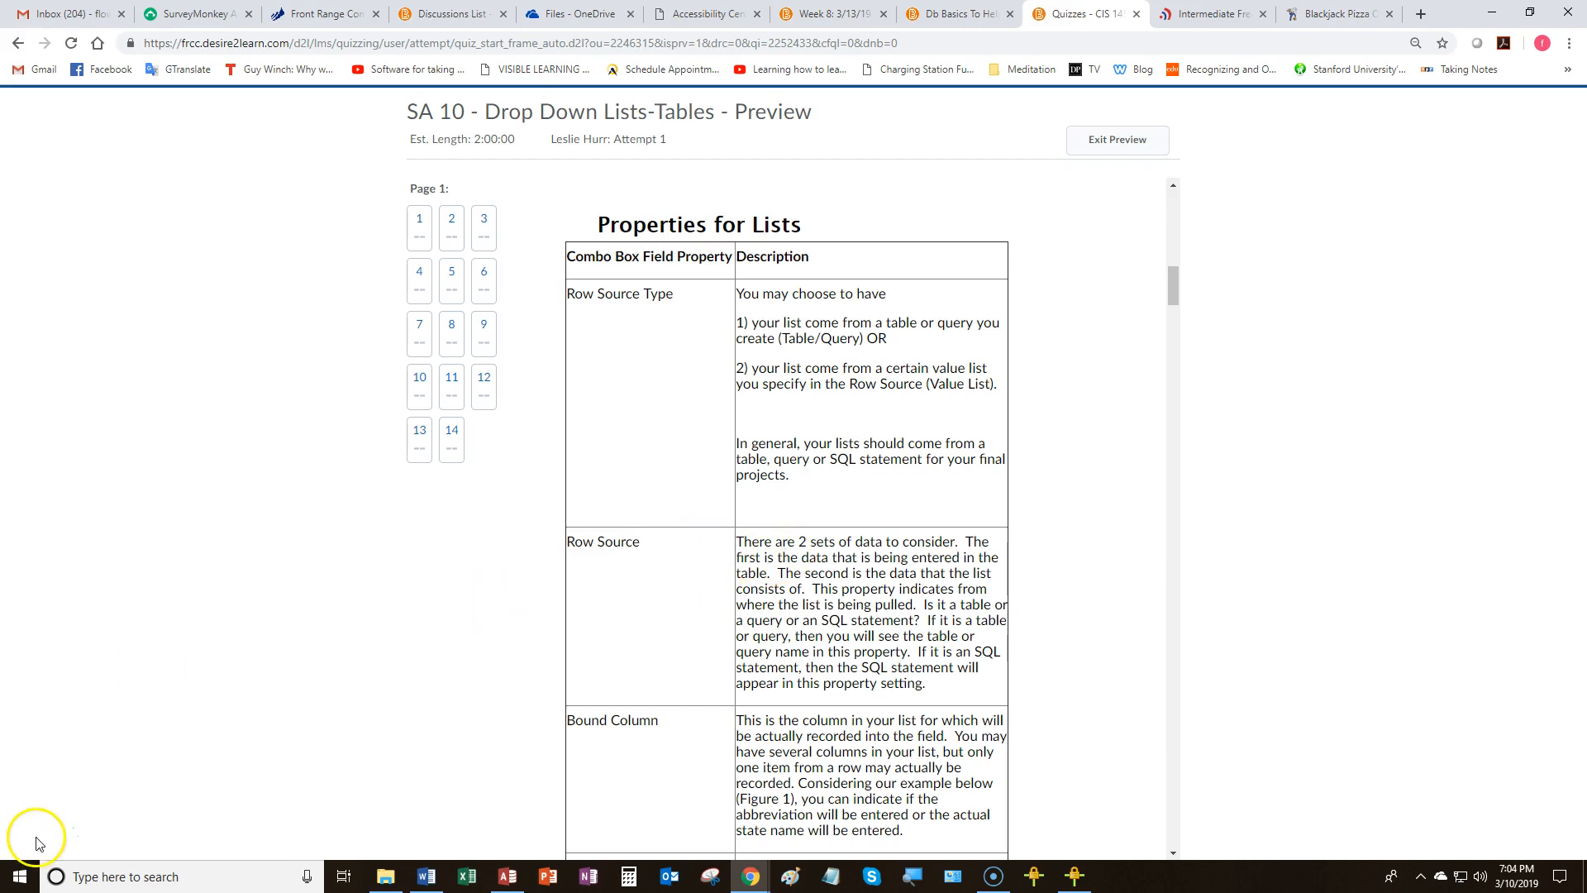
- In Access, inspect the State field's Row Source in the Sa-Attendees design and locate the DropDownStates table
{"action": "key", "text": "alt+Tab"}
{"action": "left_click", "coordinate": [190, 194]}
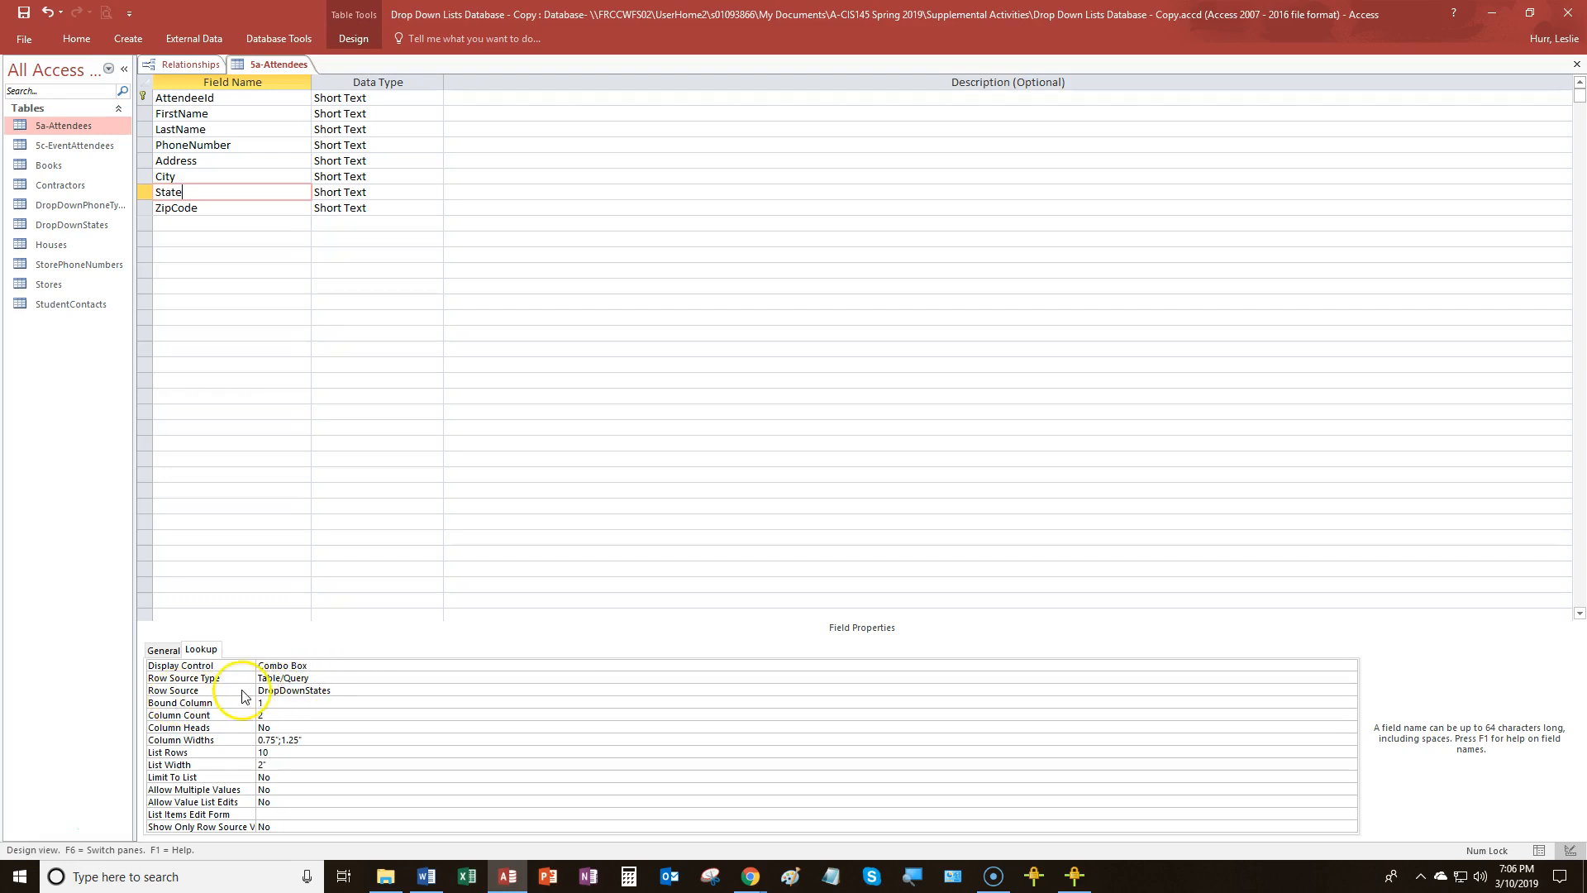
{"action": "left_click_drag", "start_coordinate": [339, 690], "coordinate": [239, 691]}
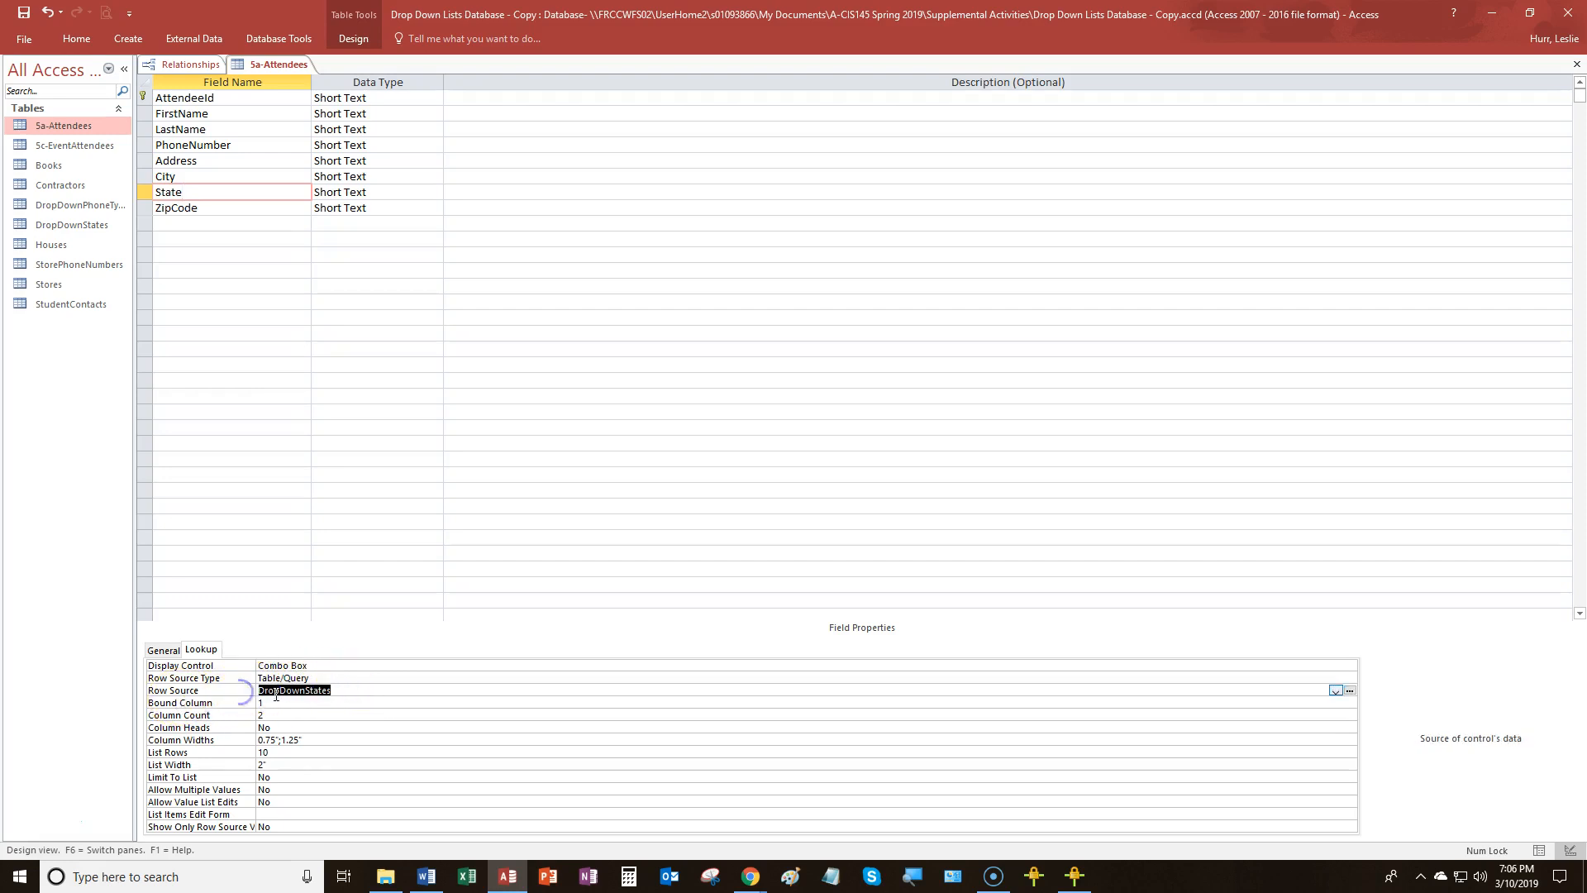
{"action": "left_click", "coordinate": [58, 232]}
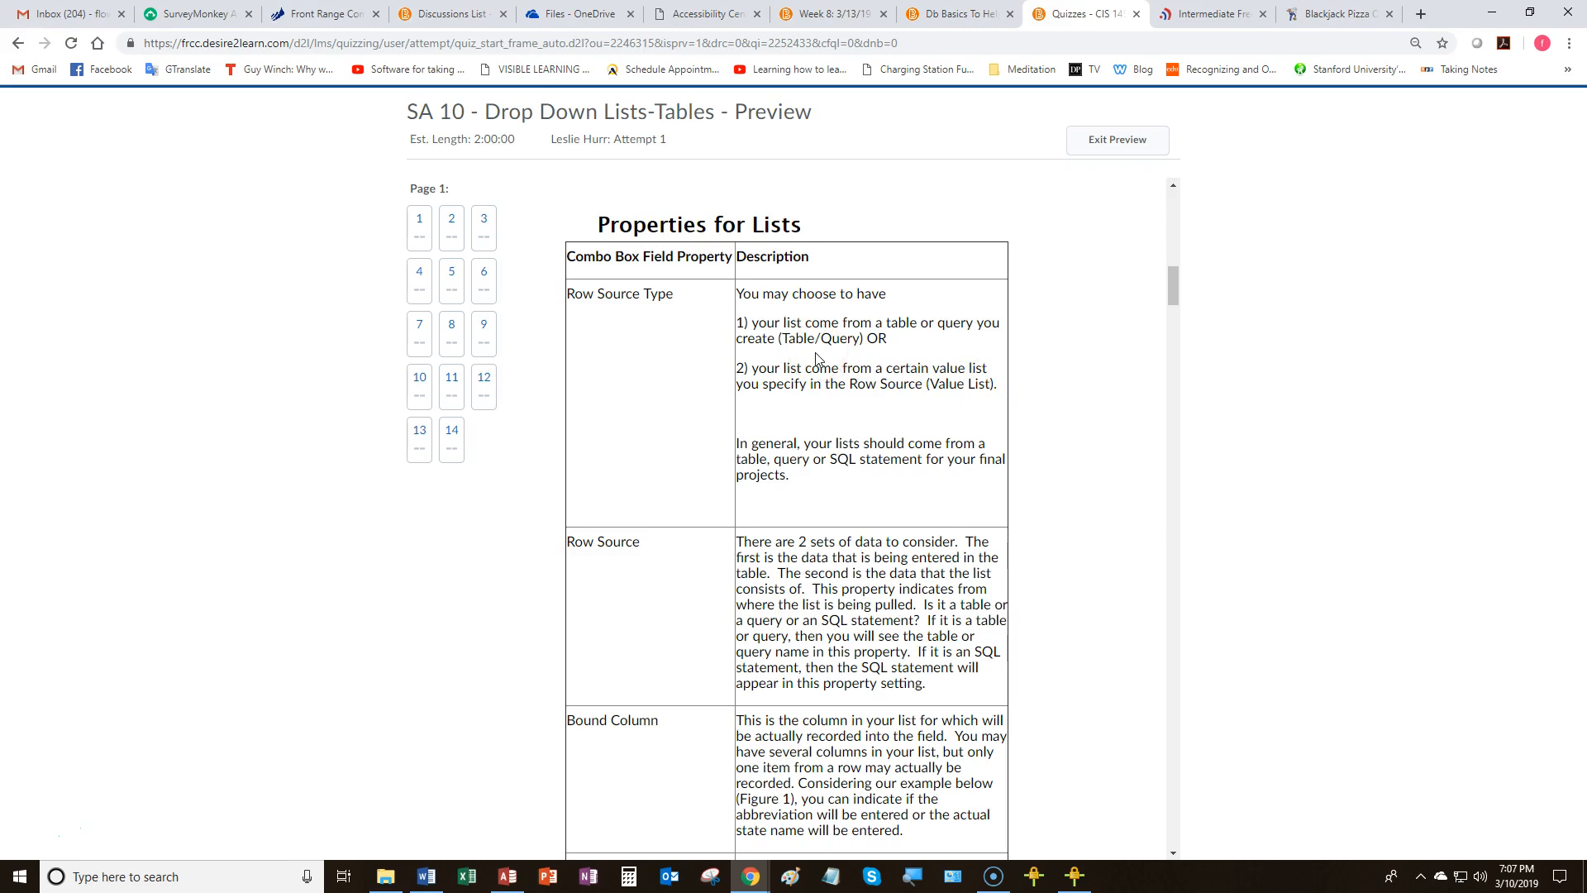
- Read the Row Source and Bound Column descriptions in the quiz, and compare them with the first record's State list in Access
{"action": "scroll", "coordinate": [789, 620], "scroll_direction": "down", "scroll_amount": 3}
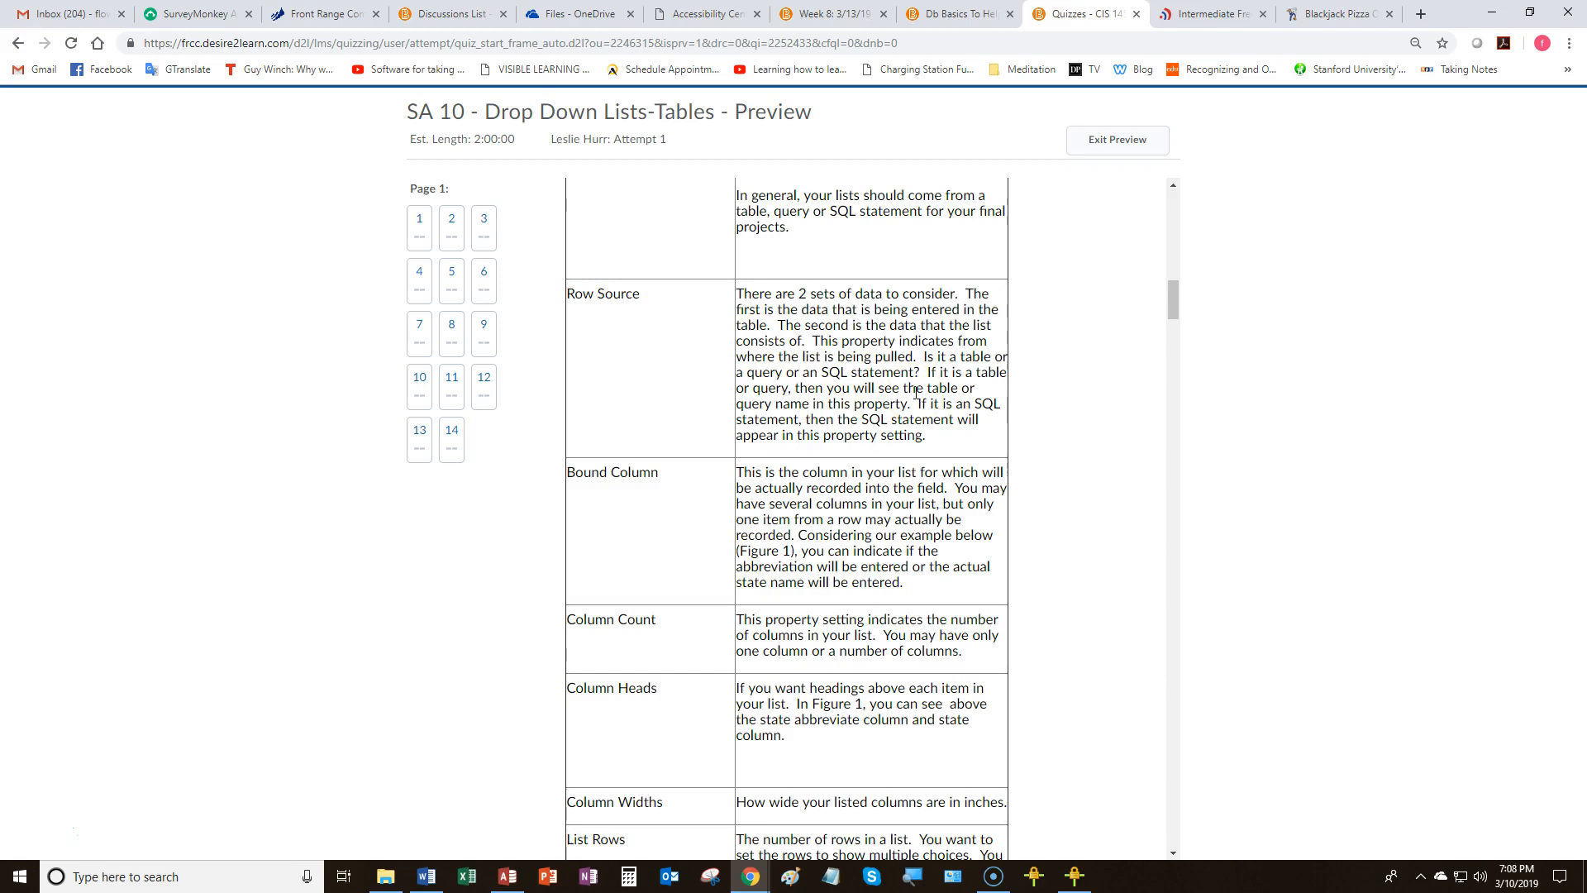
{"action": "scroll", "coordinate": [915, 395], "scroll_direction": "down", "scroll_amount": 1}
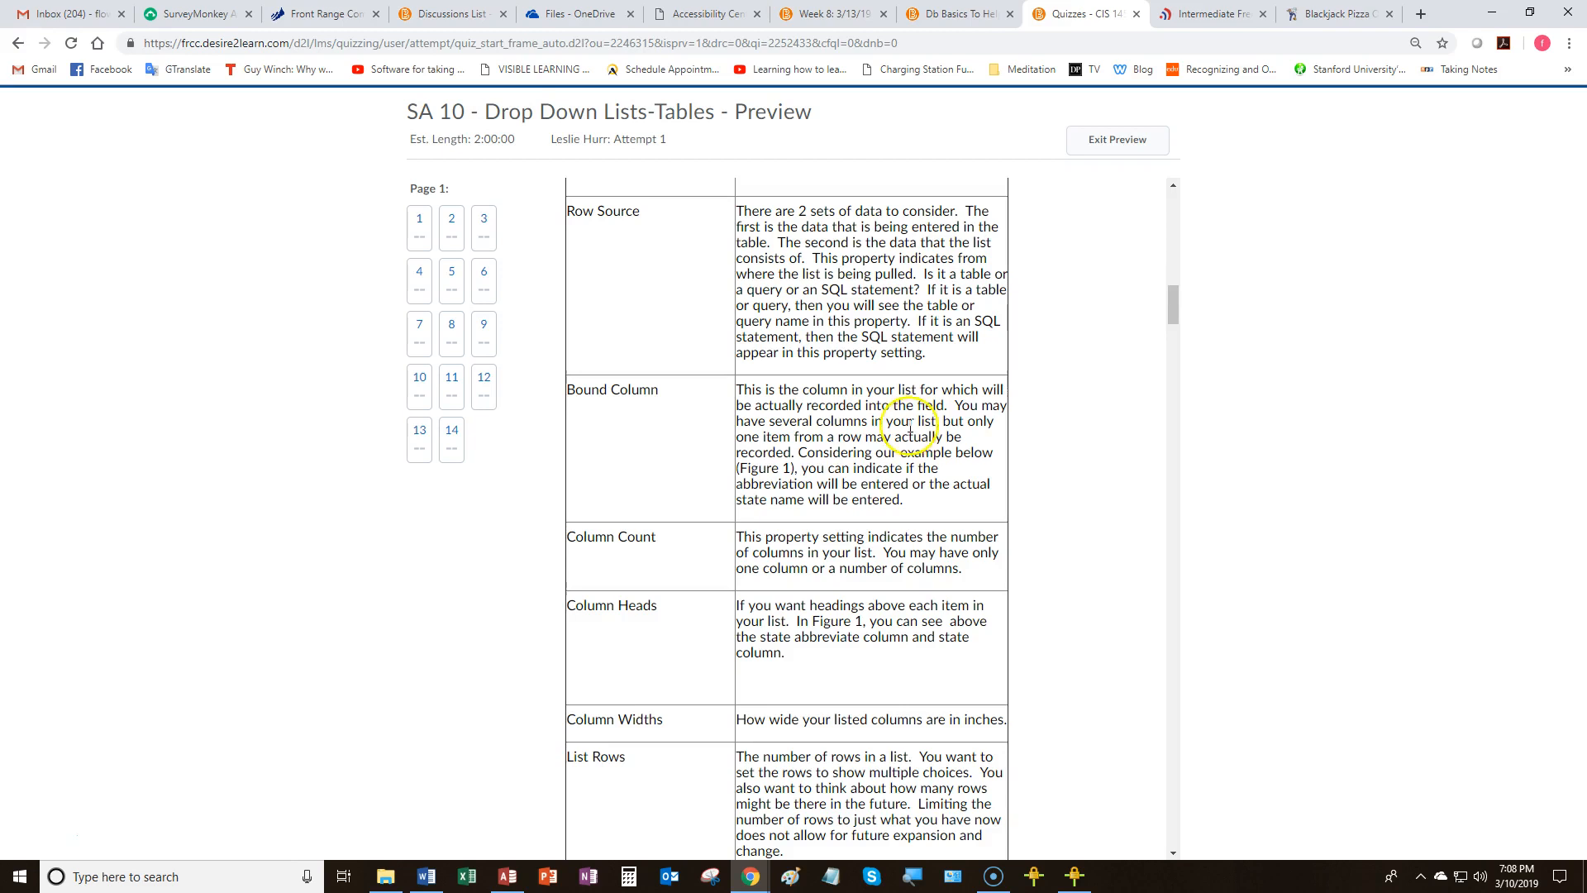
{"action": "mouse_move", "coordinate": [511, 884]}
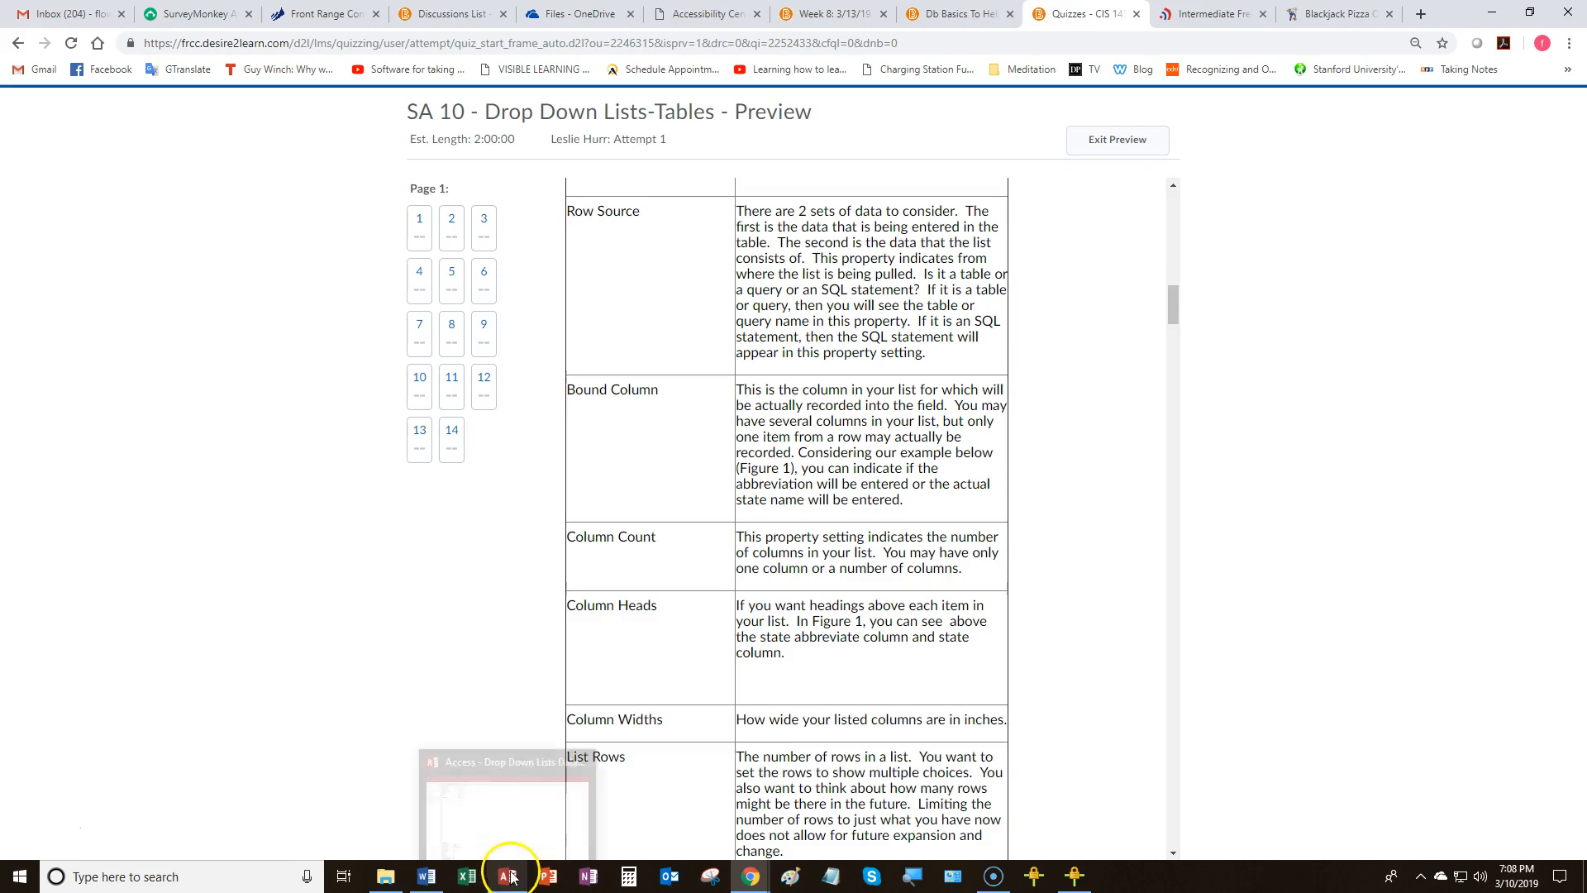
{"action": "left_click", "coordinate": [507, 822]}
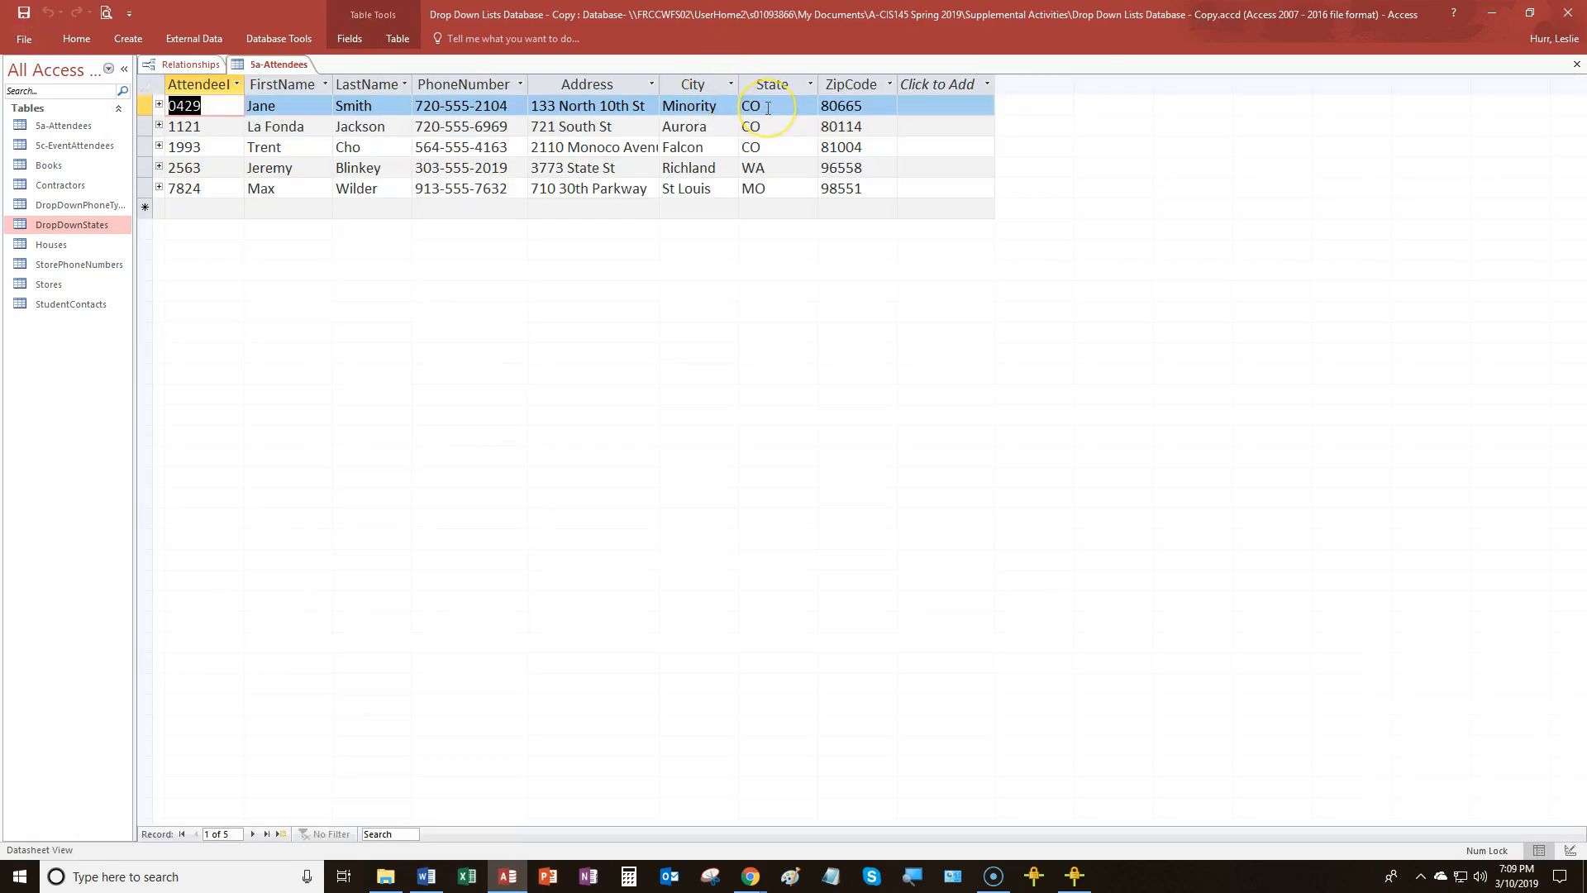
{"action": "left_click", "coordinate": [768, 108]}
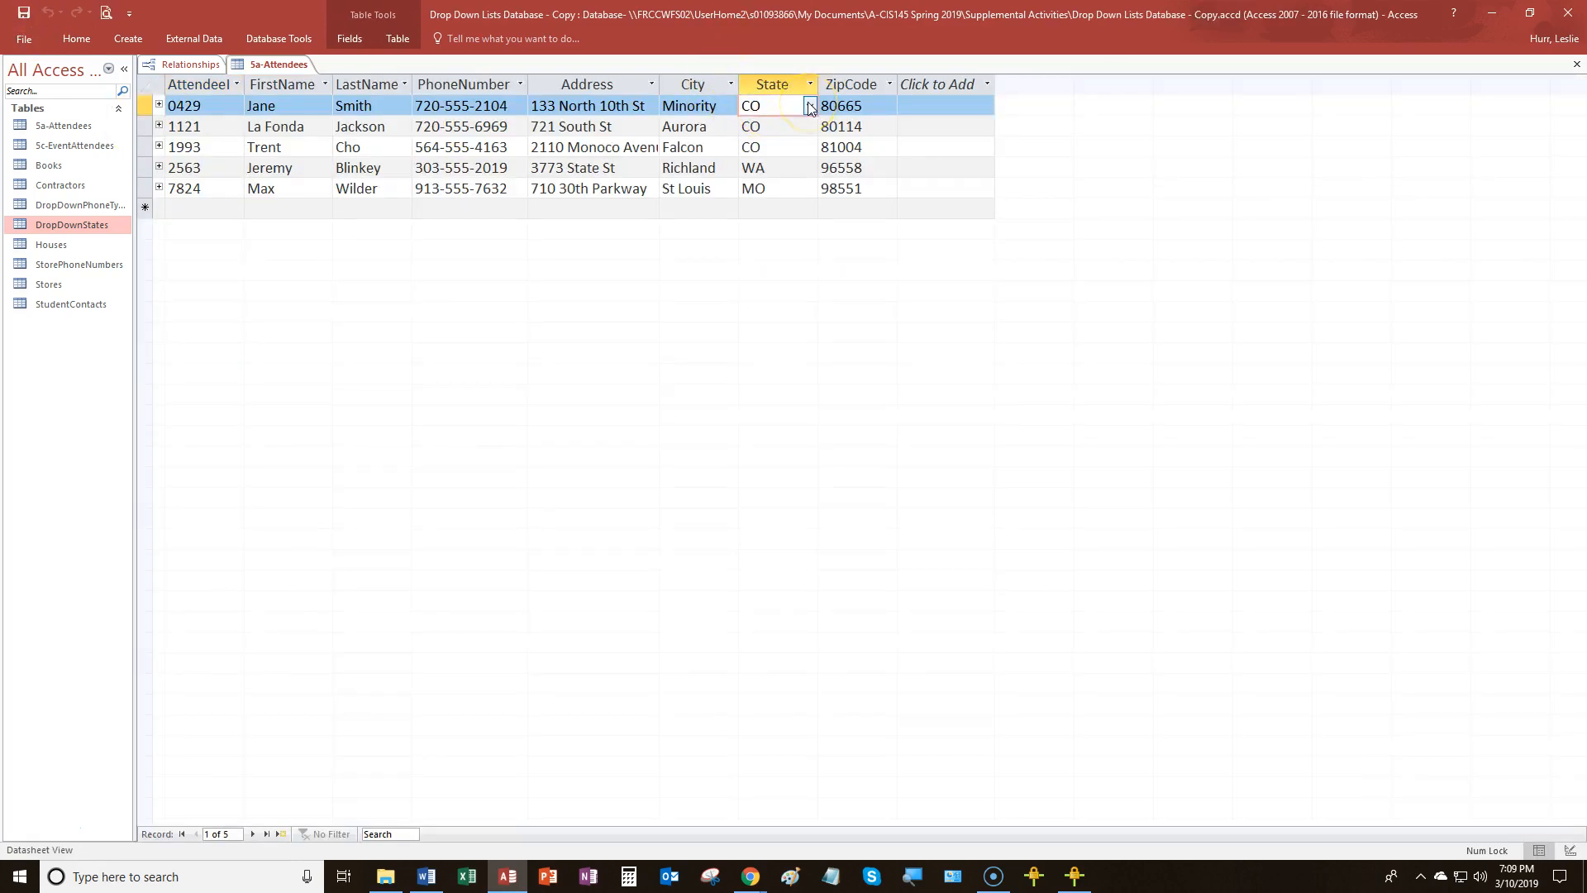
{"action": "left_click", "coordinate": [808, 105]}
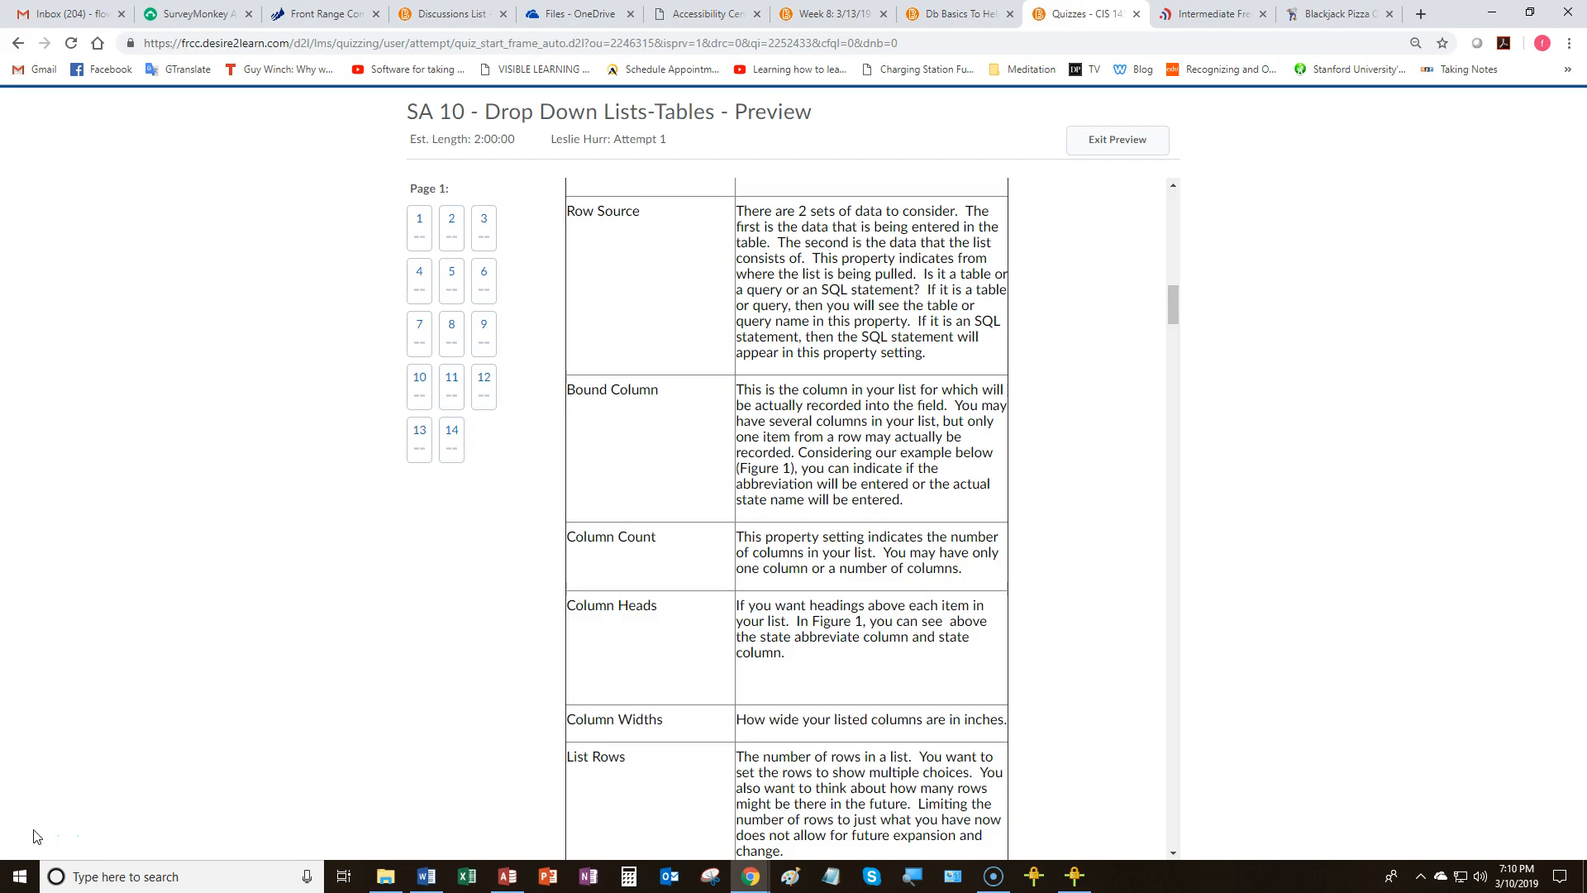
- Compare the quiz's property descriptions with the State lookup settings in Access, and display the first record's State list in Datasheet View
{"action": "key", "text": "alt+Tab"}
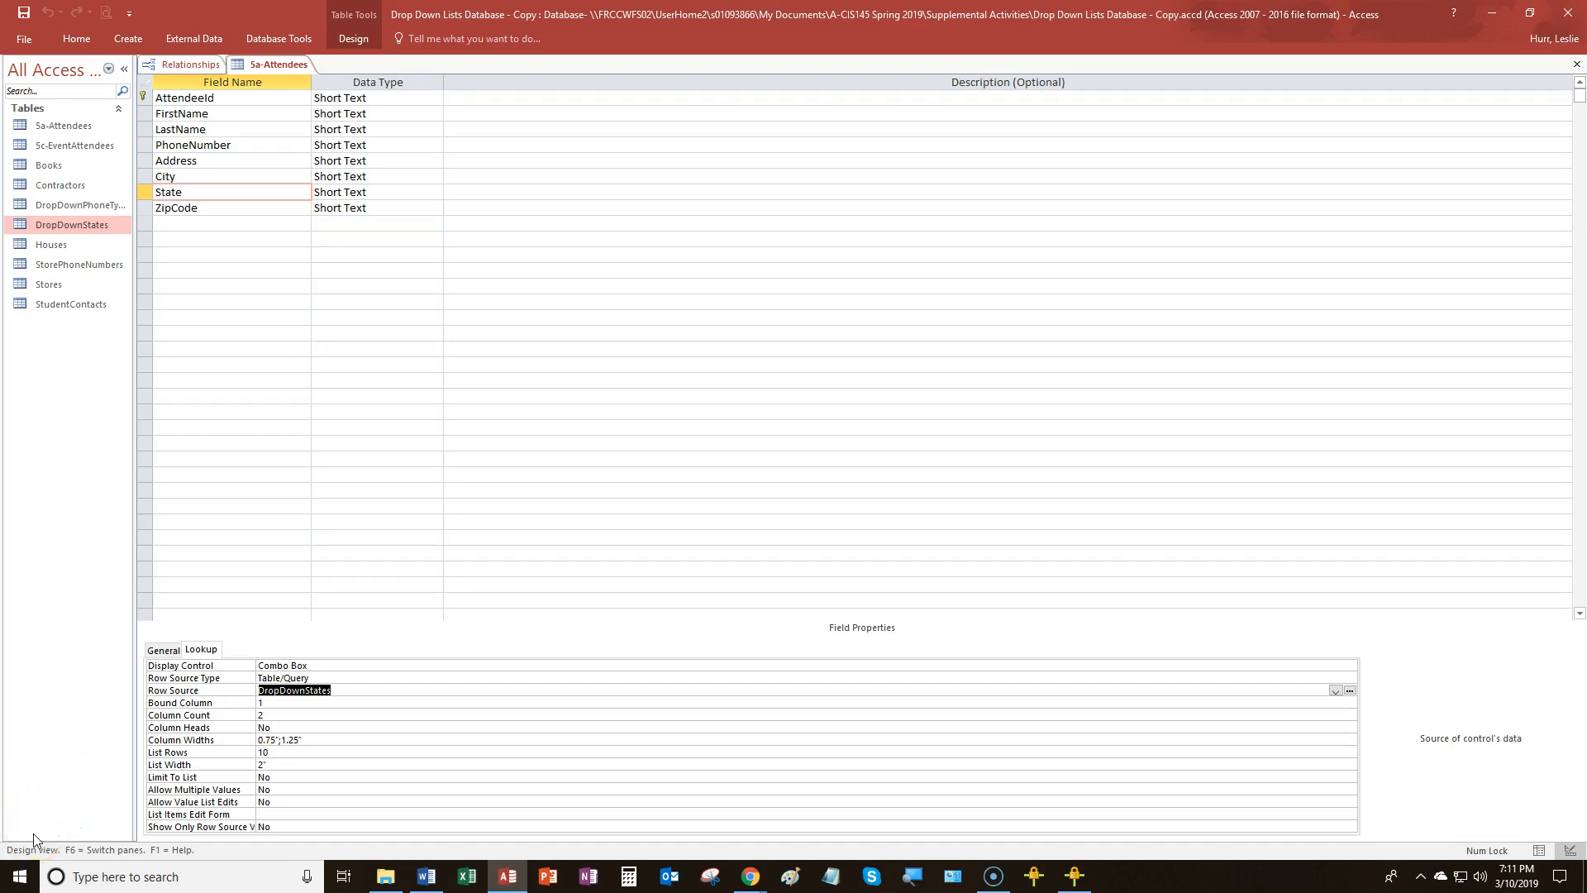
{"action": "key", "text": "alt+Tab"}
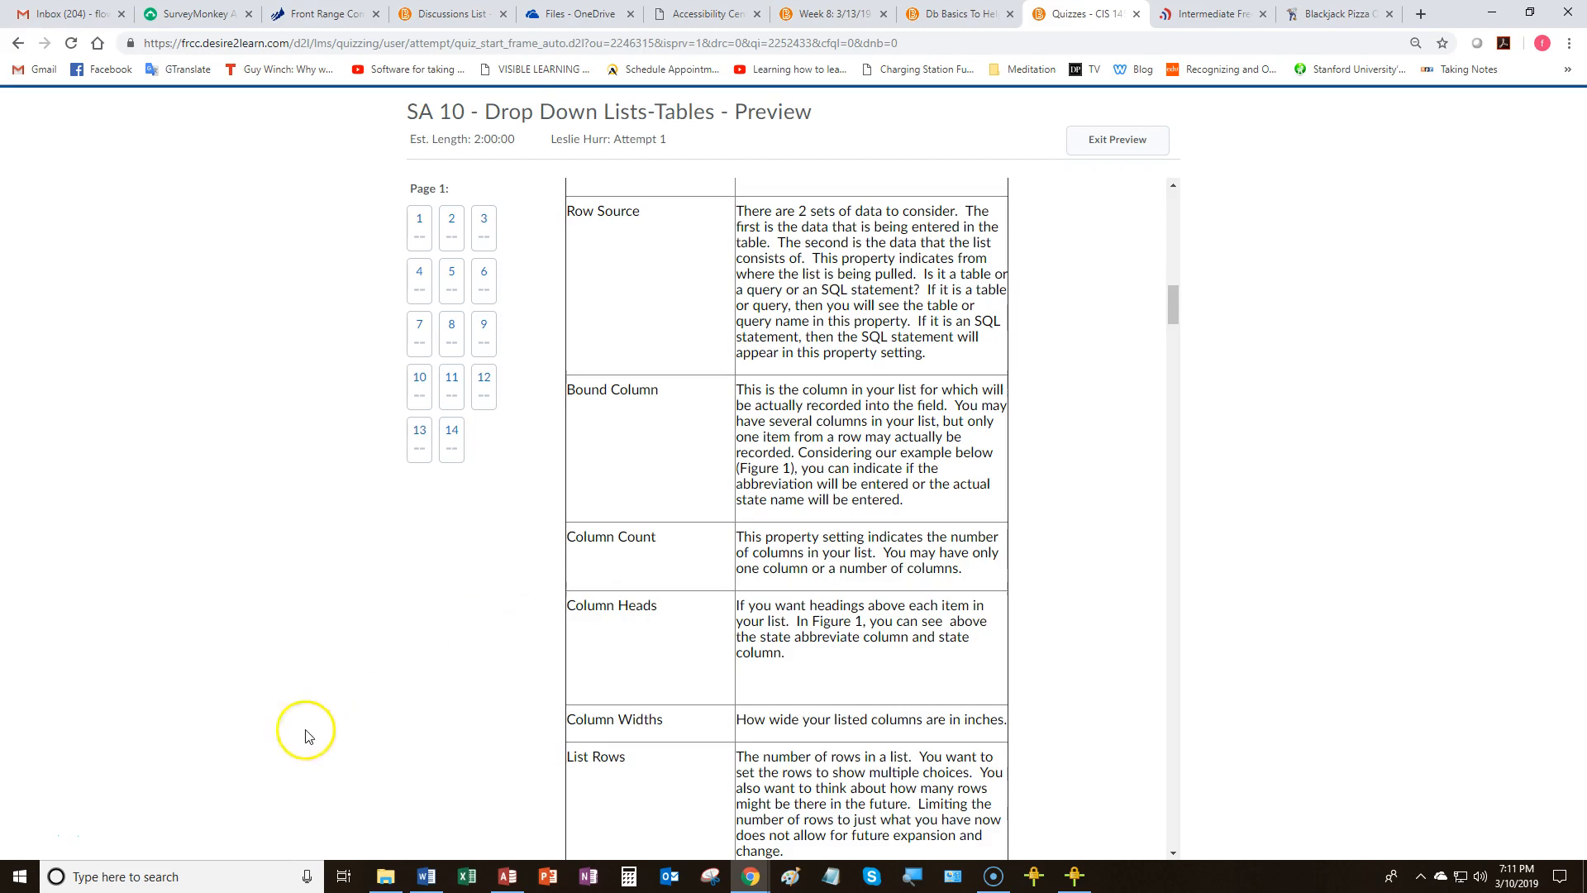
{"action": "key", "text": "alt+Tab"}
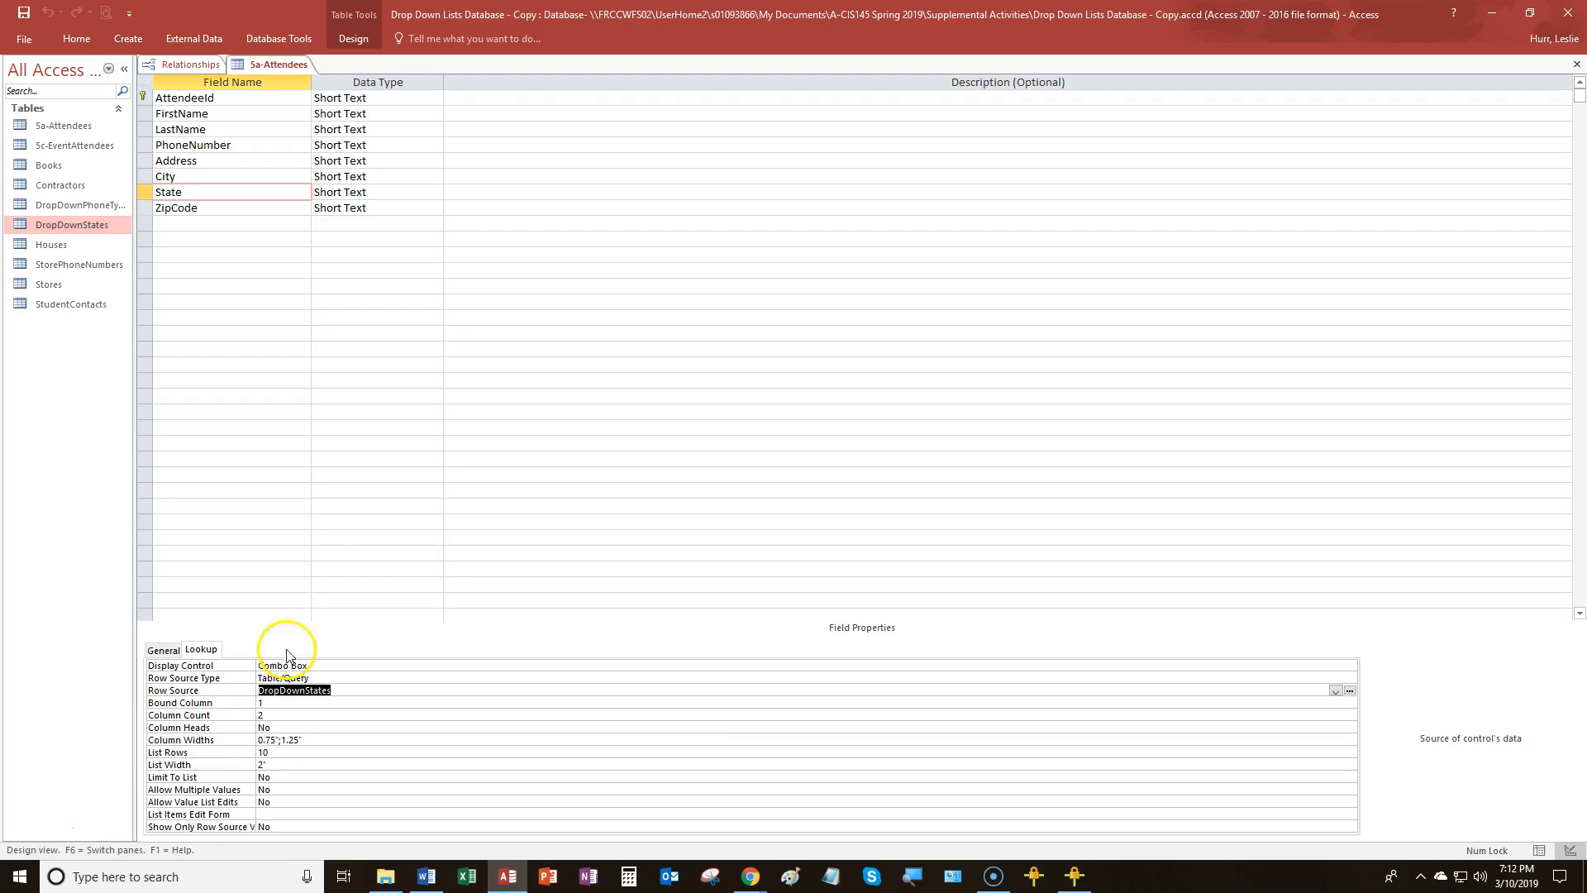
{"action": "right_click", "coordinate": [281, 65]}
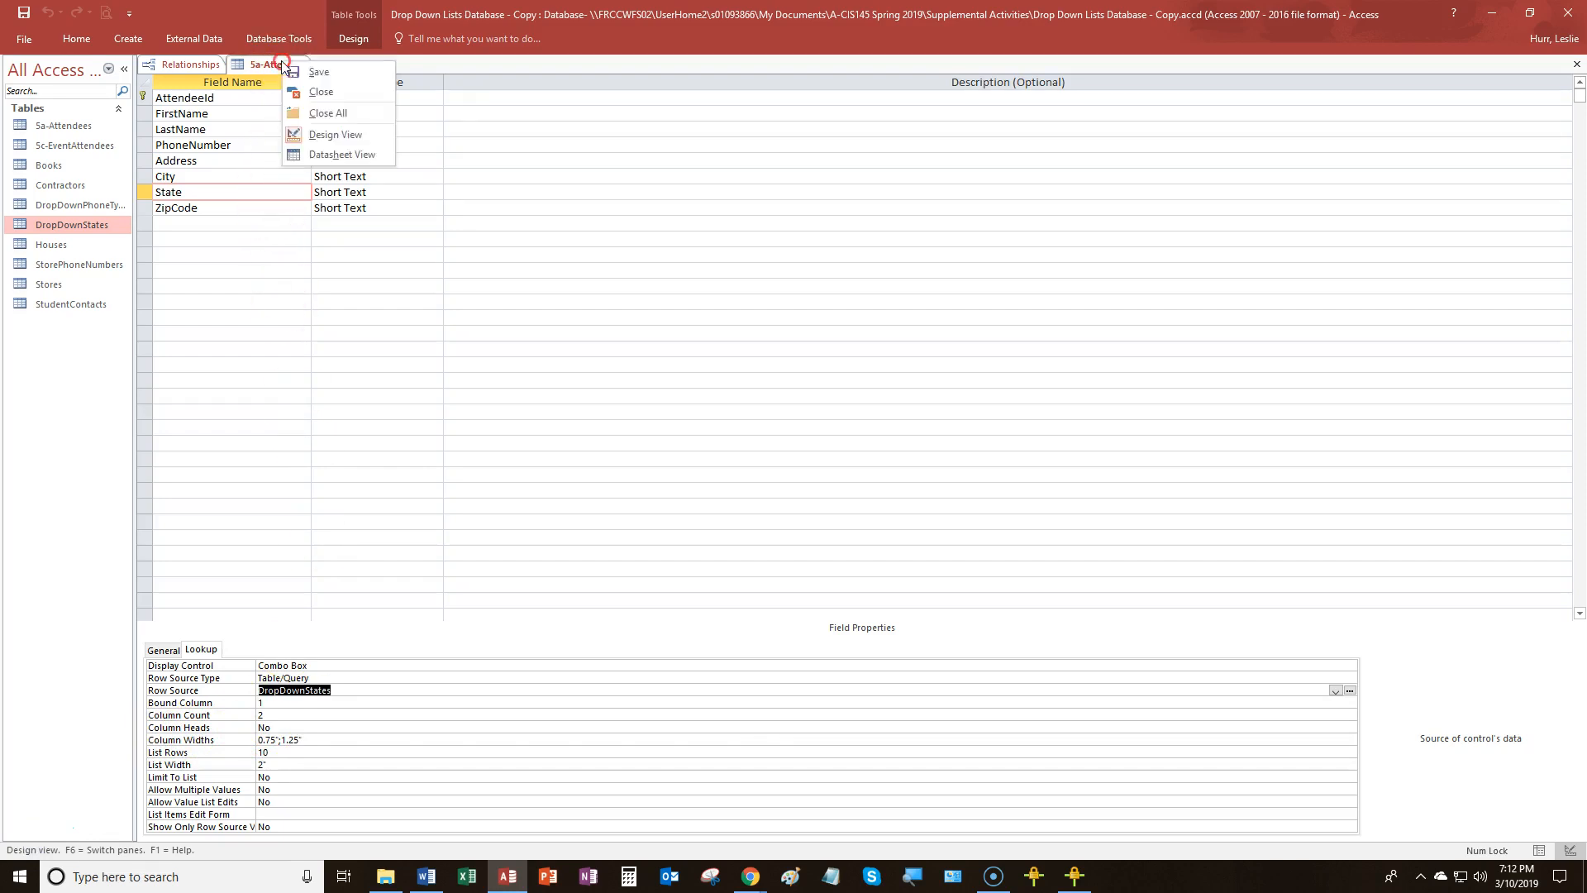
{"action": "left_click", "coordinate": [312, 155]}
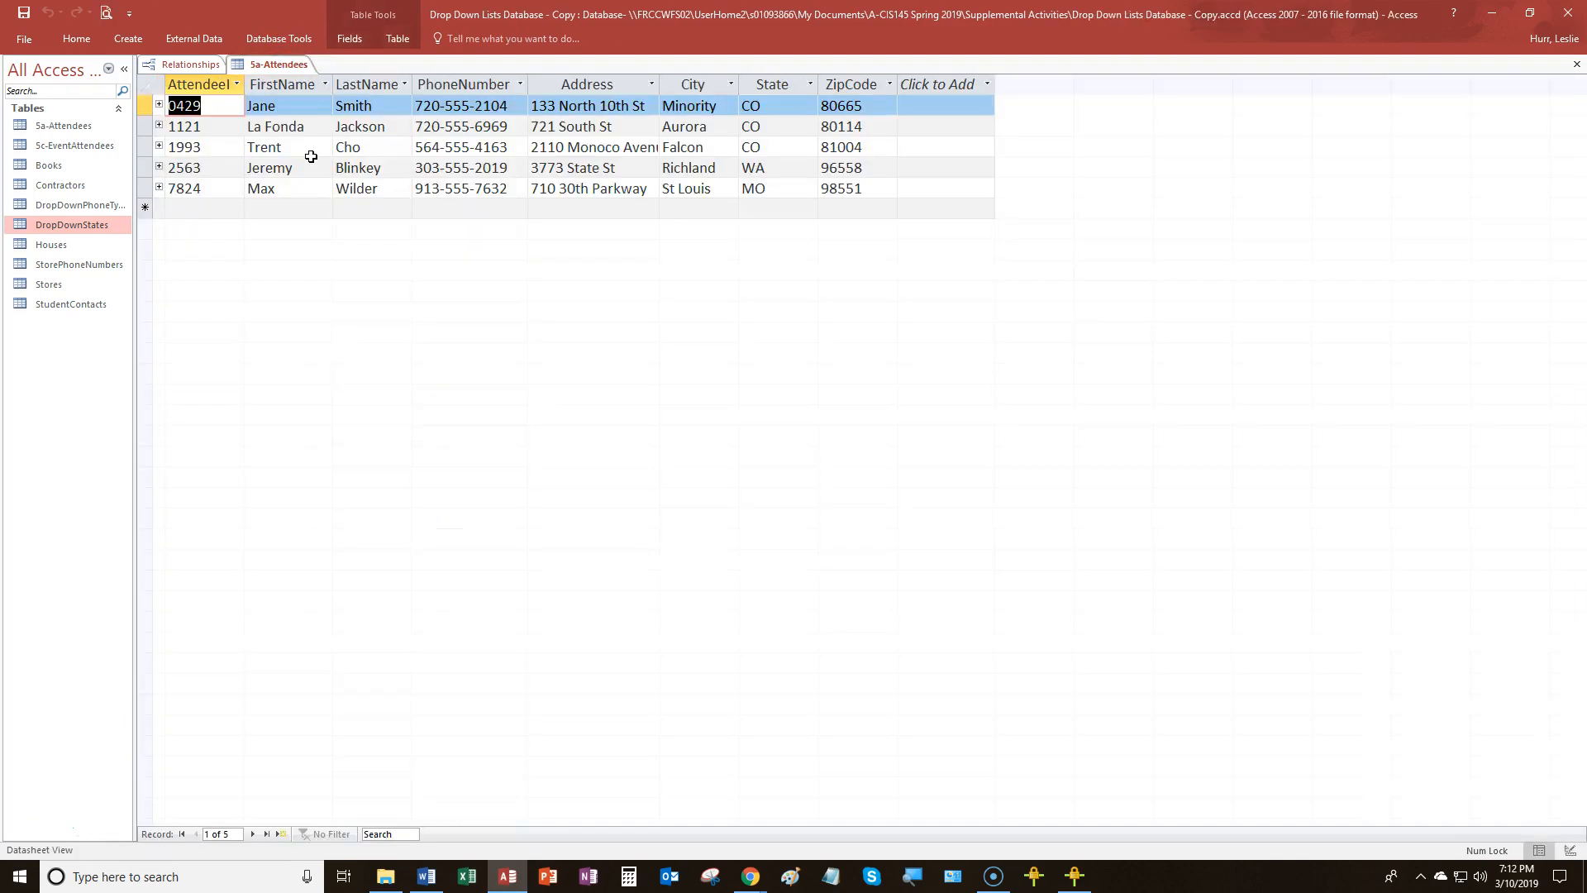
{"action": "left_click", "coordinate": [781, 106]}
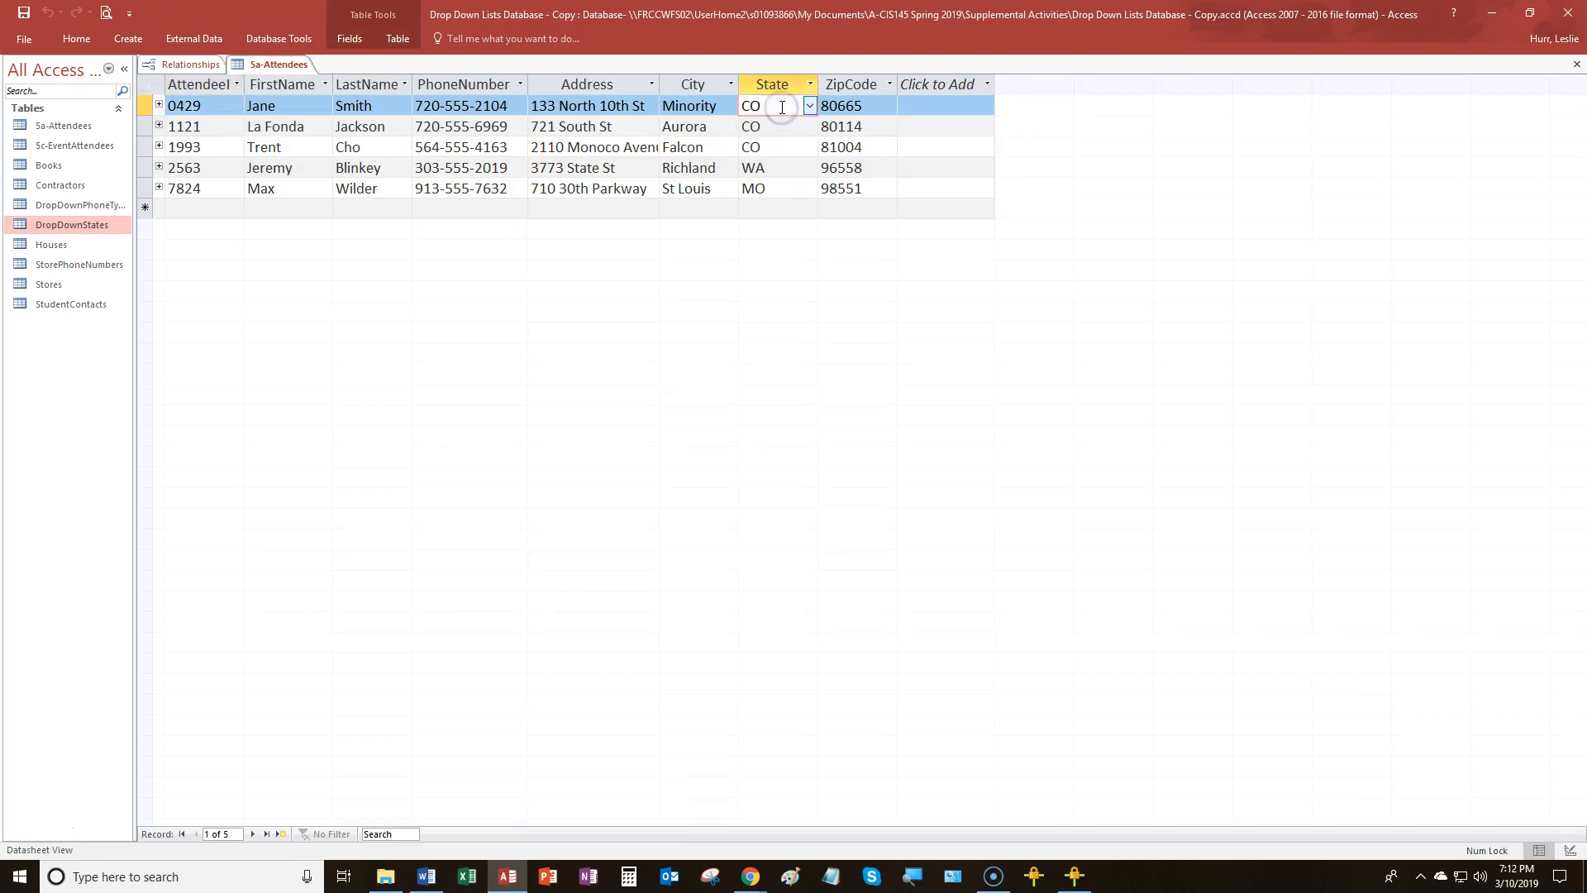
{"action": "left_click", "coordinate": [810, 106]}
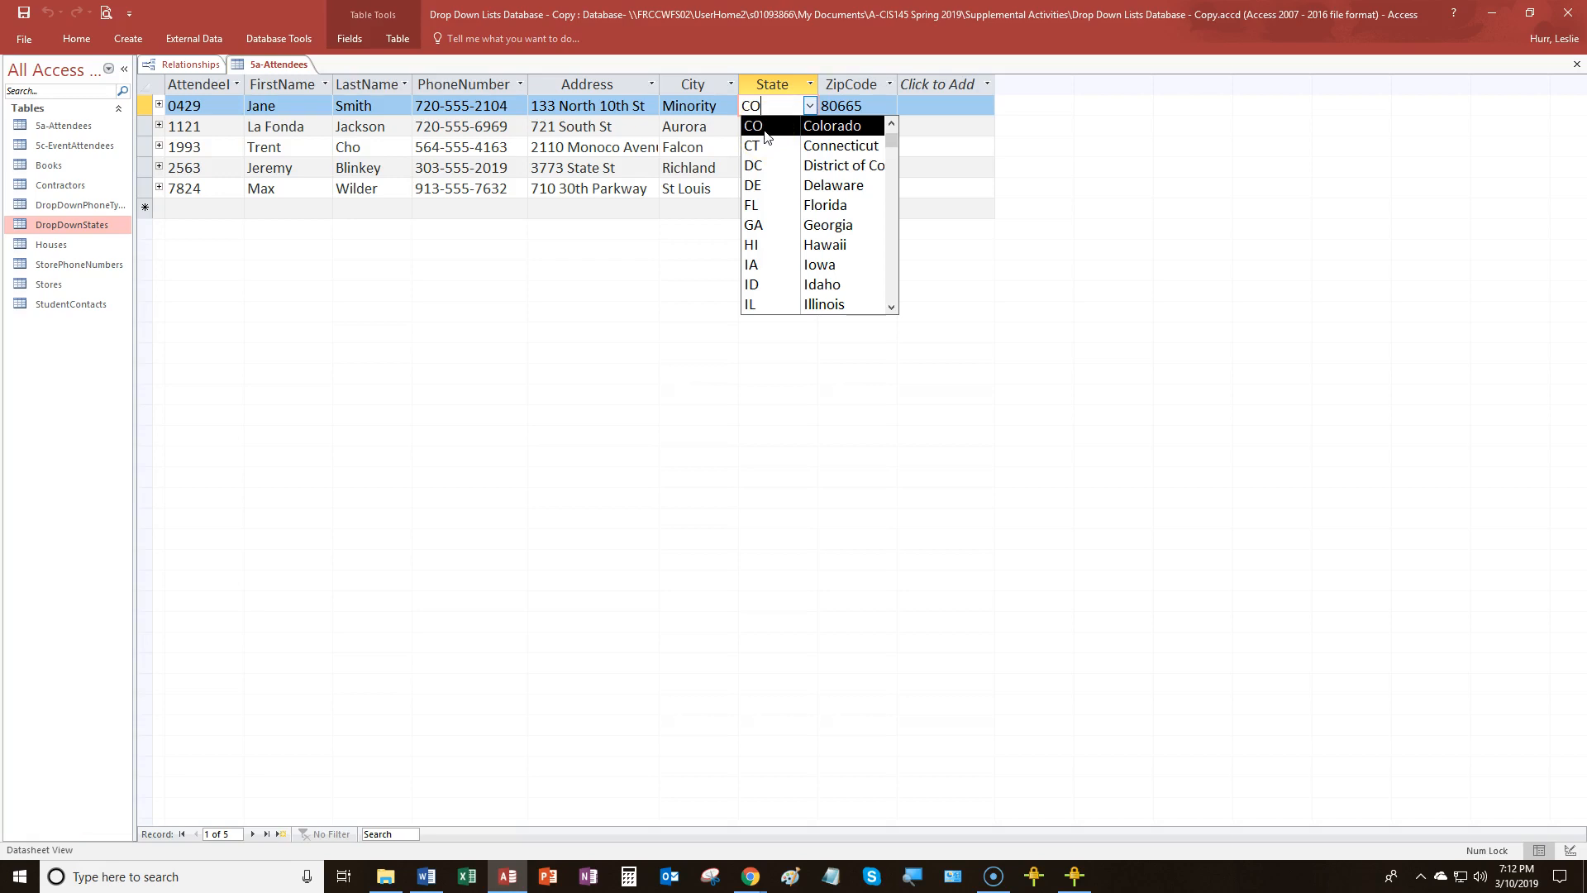
- In Design View of Sa-Attendees, set the State field's Column Heads lookup property to Yes
{"action": "right_click", "coordinate": [258, 71]}
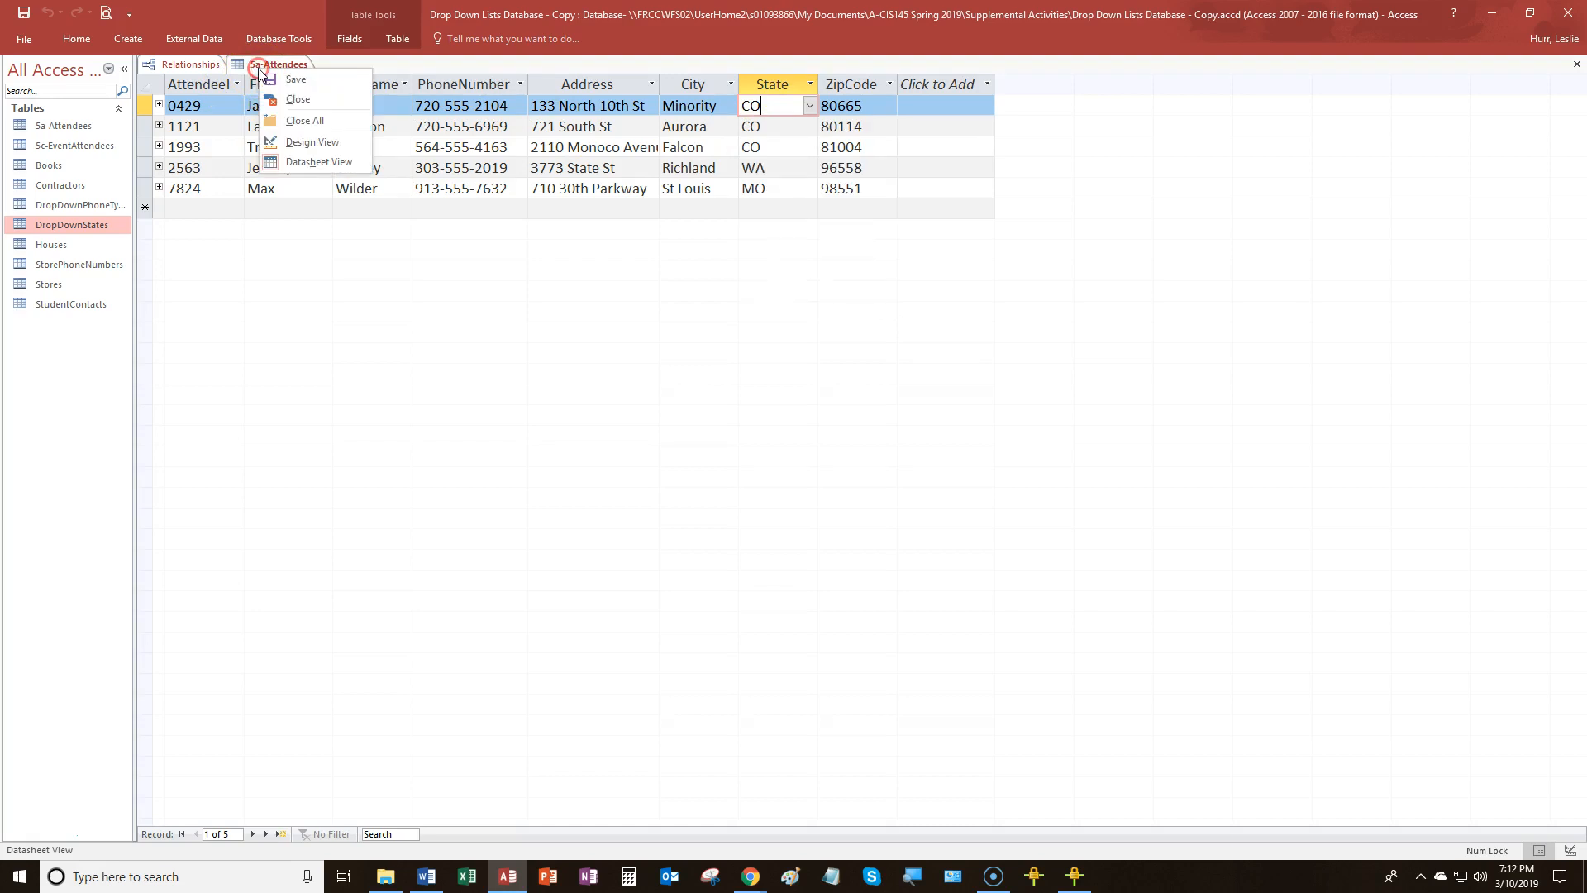
{"action": "left_click", "coordinate": [315, 146]}
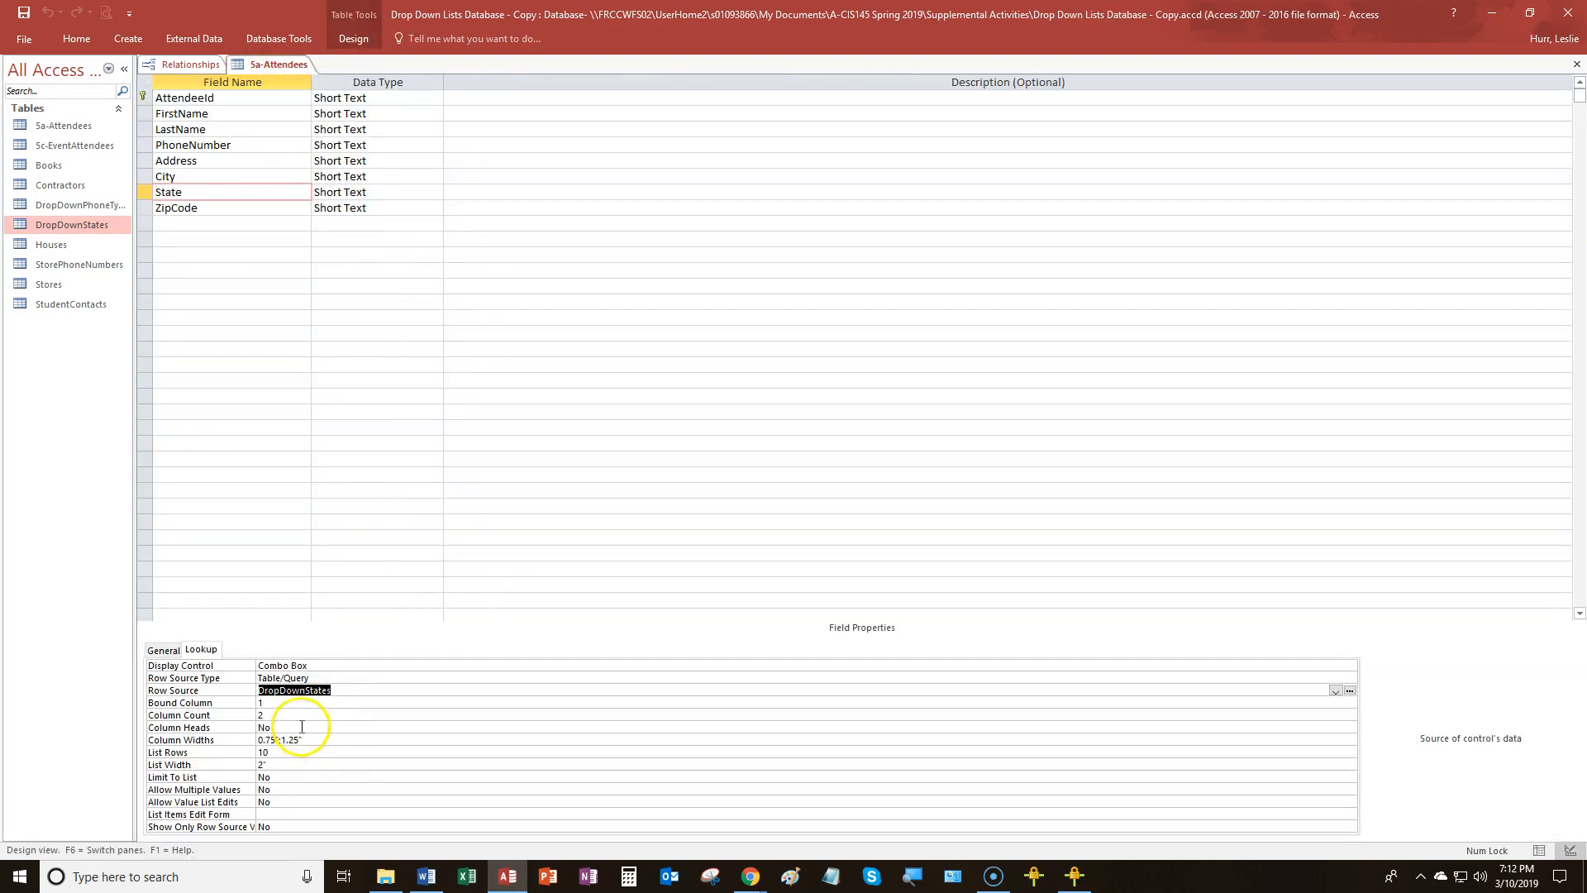
{"action": "left_click", "coordinate": [301, 726]}
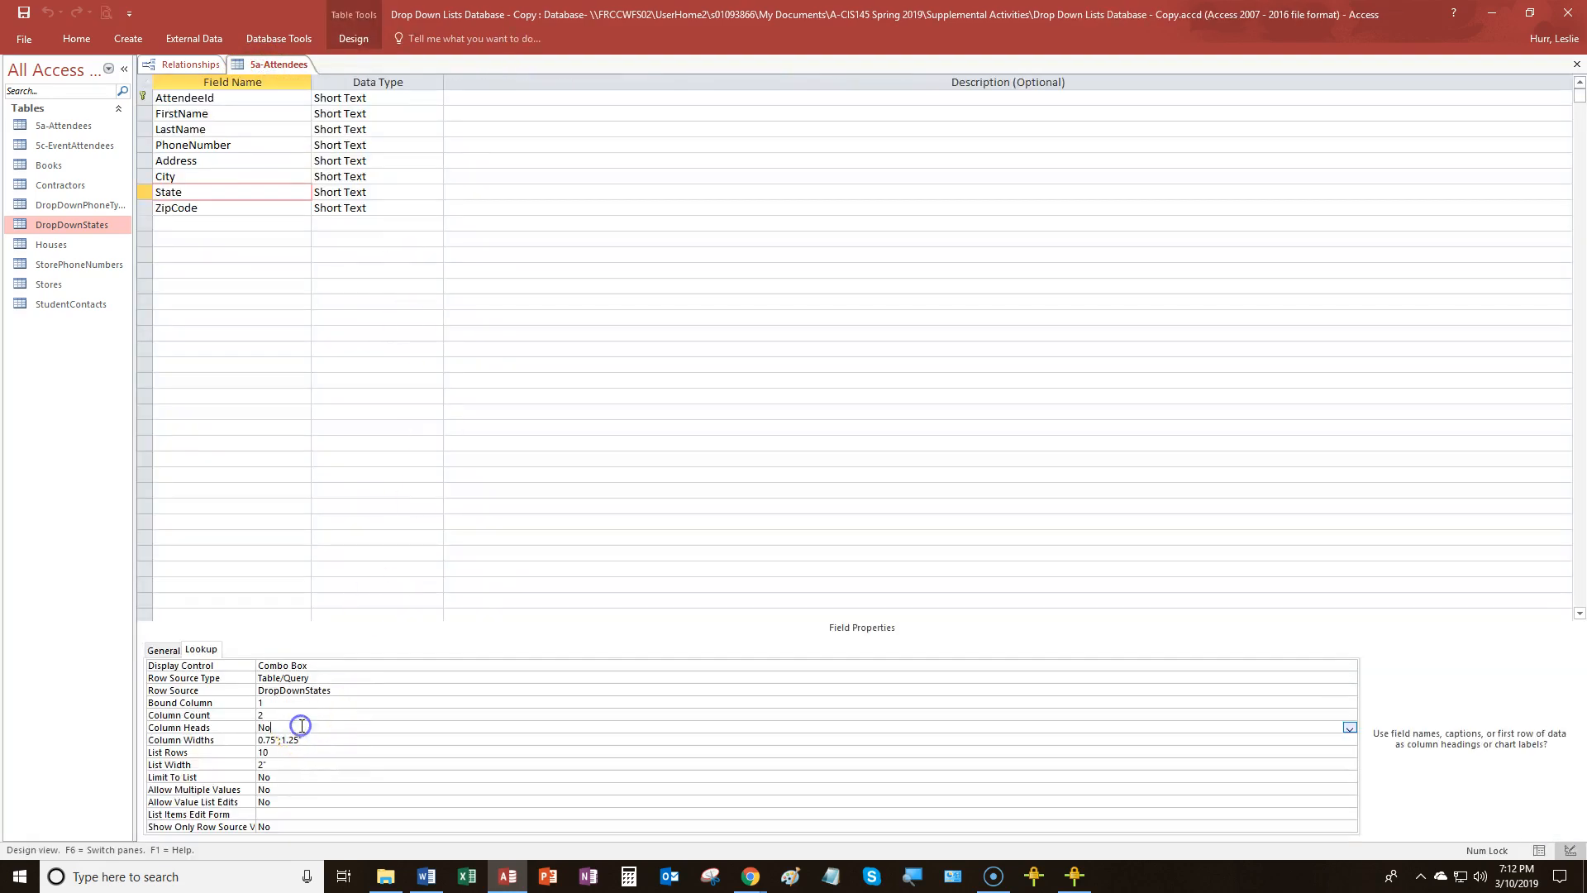
{"action": "left_click", "coordinate": [1349, 727]}
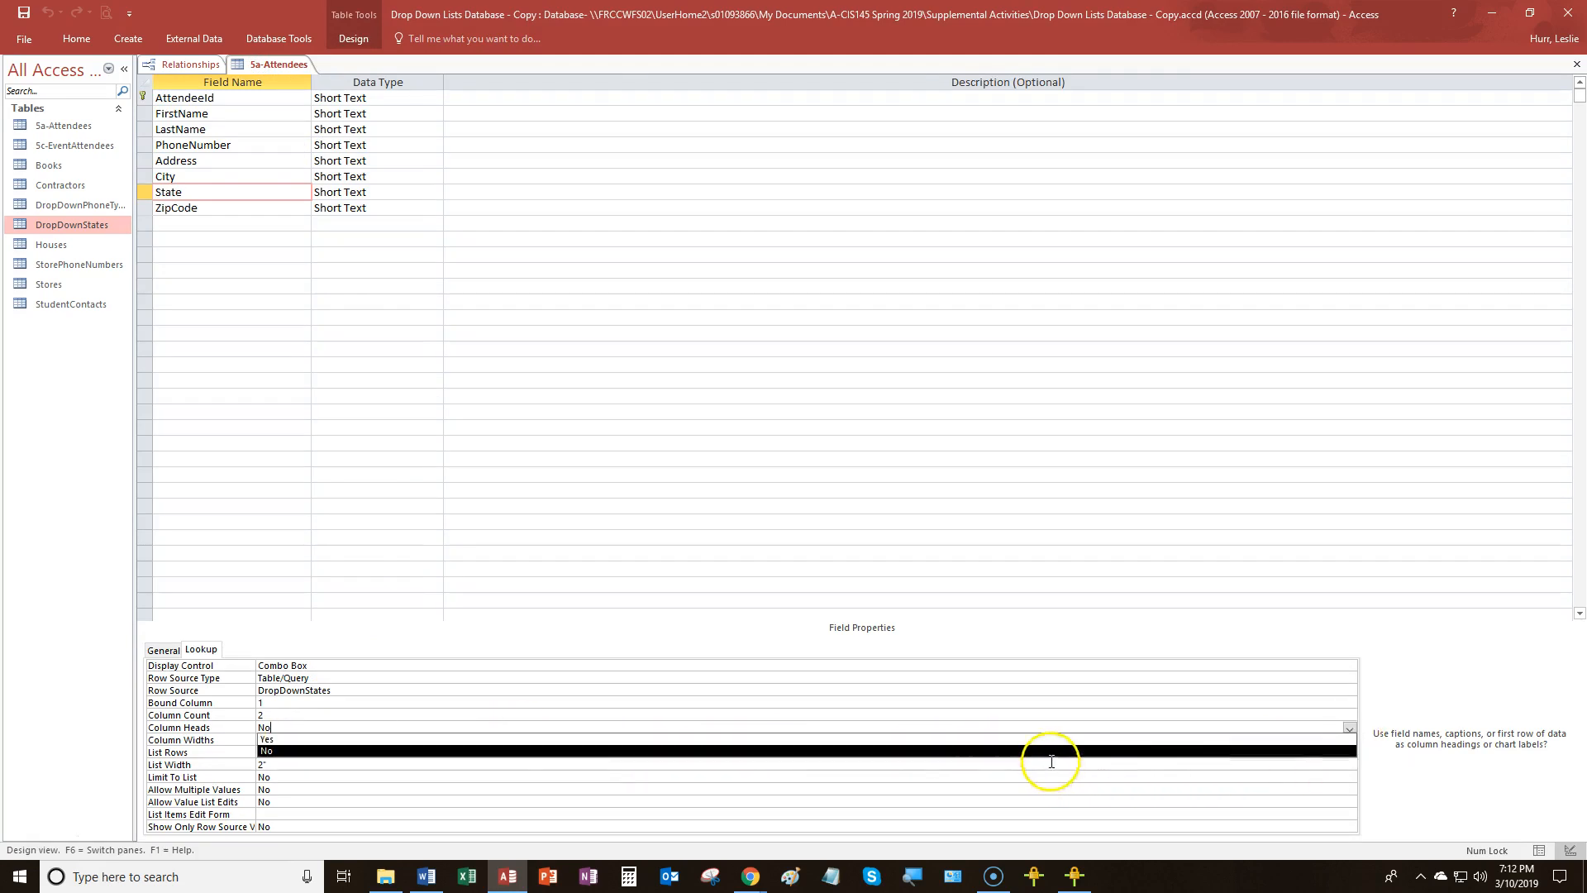
{"action": "left_click", "coordinate": [1025, 740]}
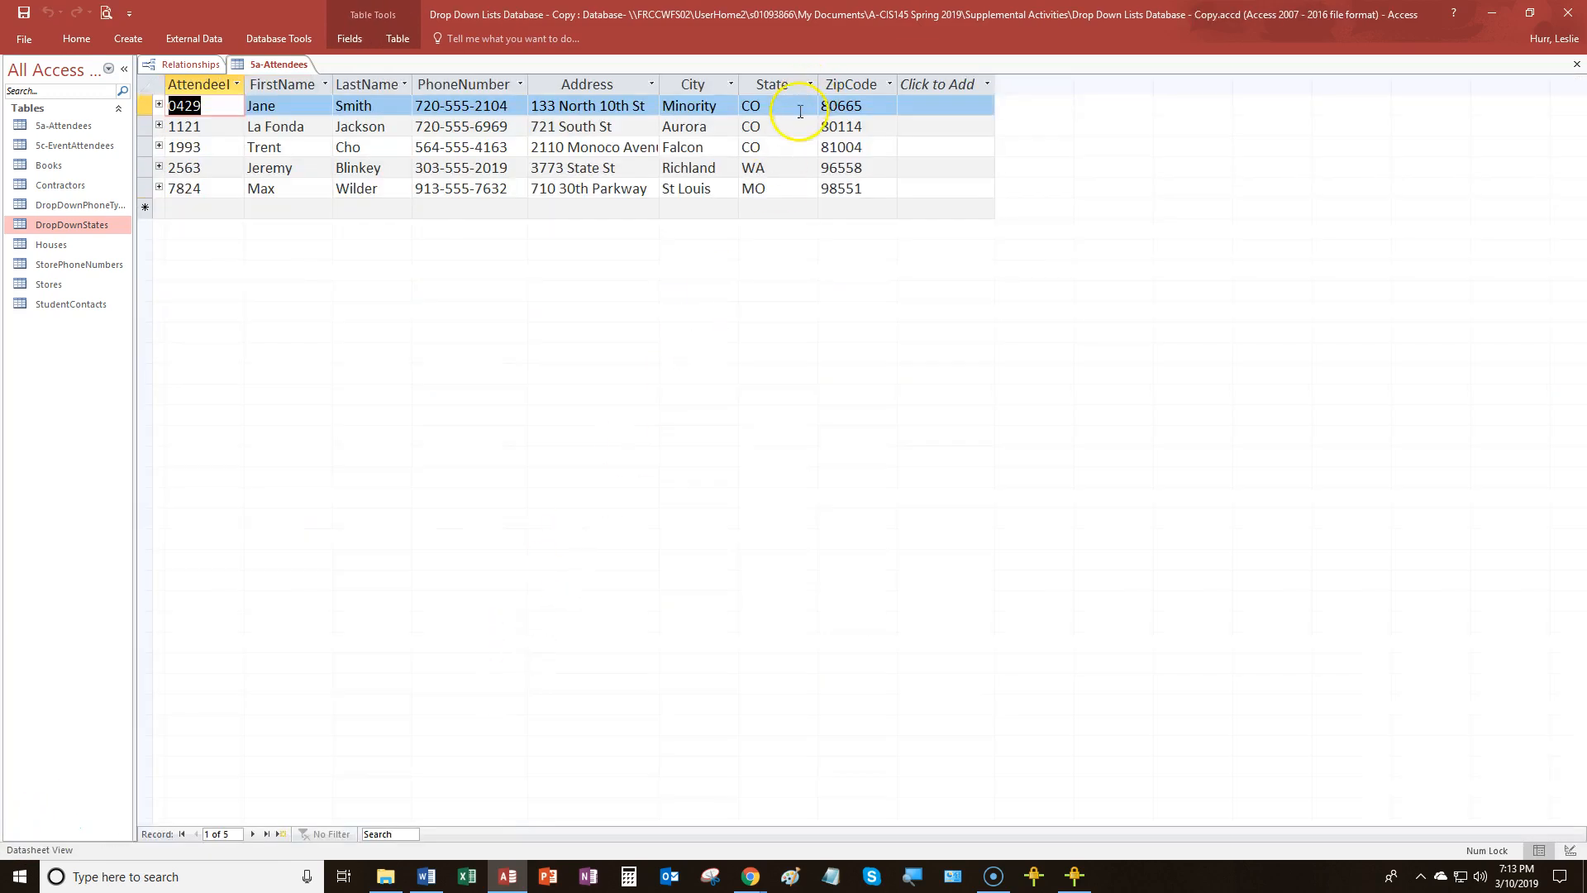
- Check the column headings in the second record's State list in Access, and return to the quiz's list property descriptions
{"action": "left_click", "coordinate": [791, 130]}
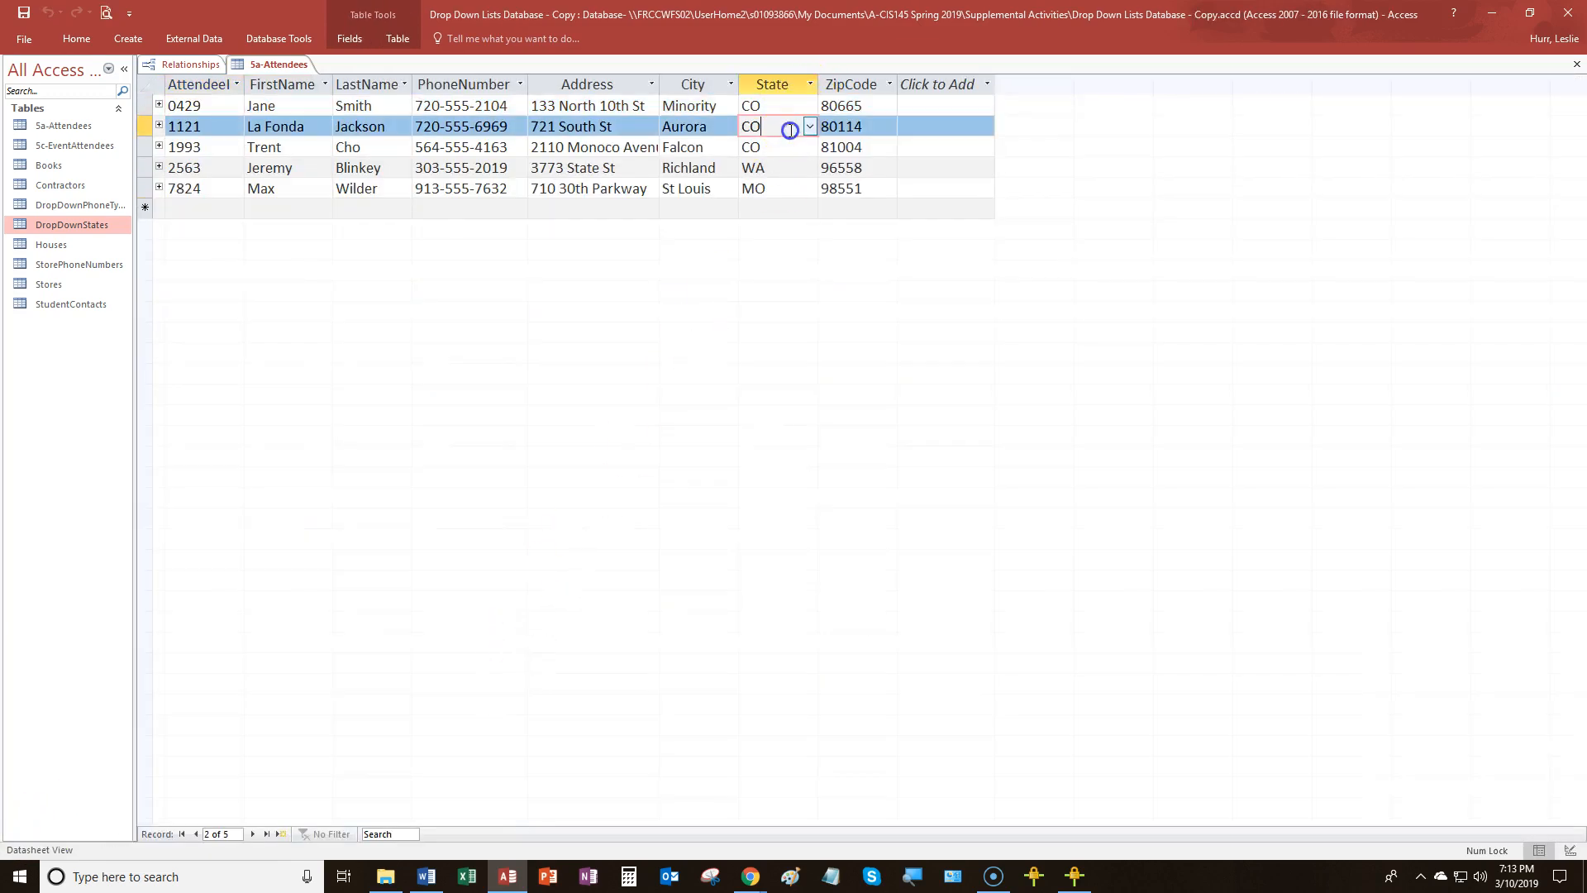
{"action": "left_click", "coordinate": [811, 128]}
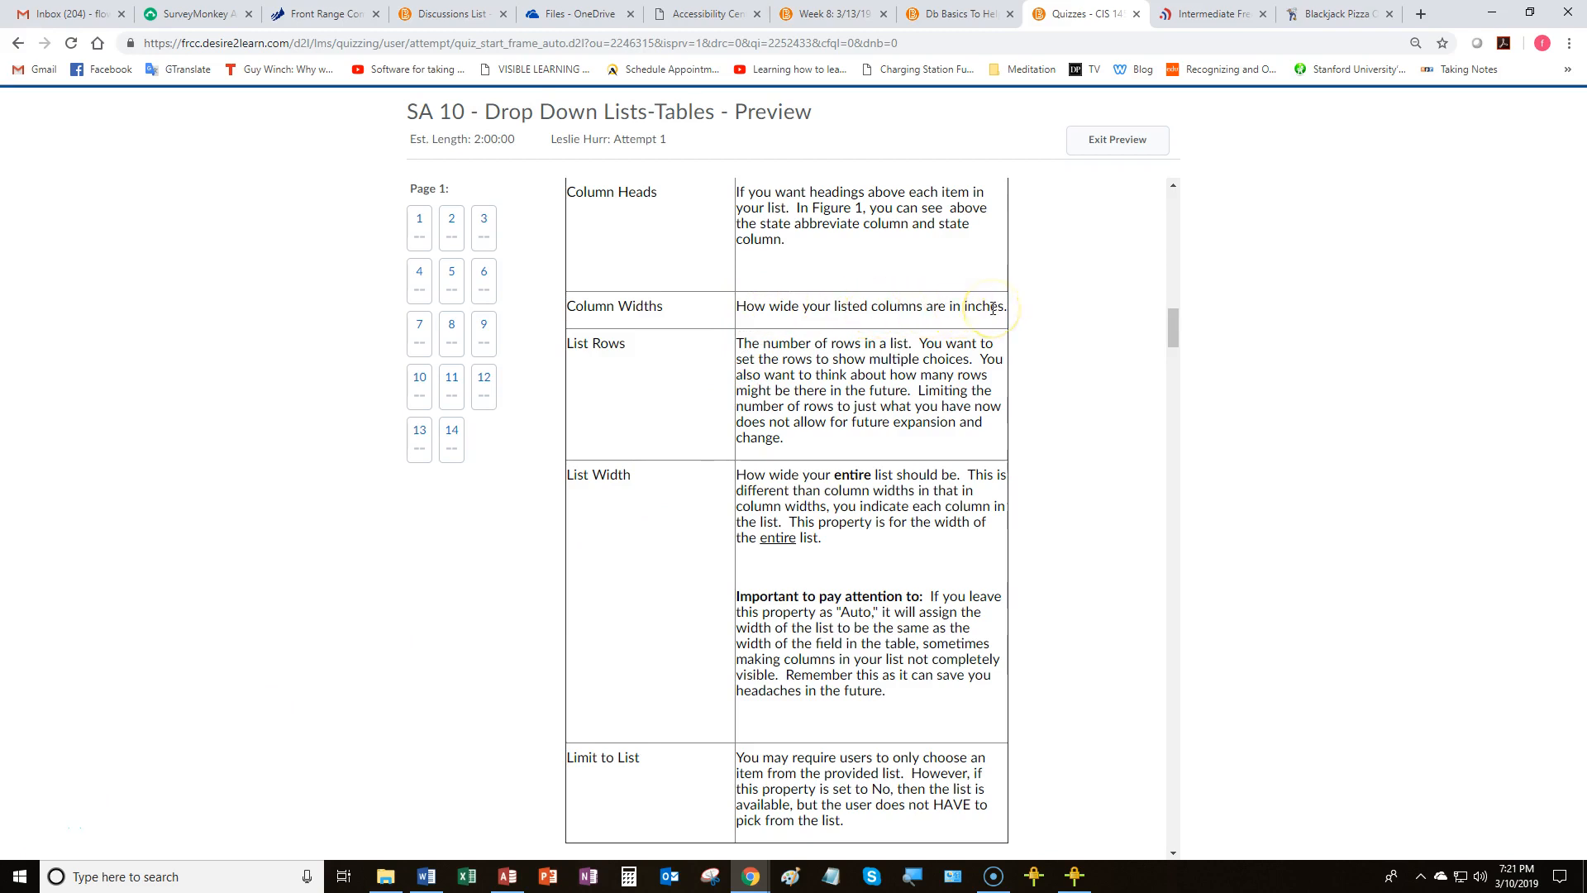
{"action": "mouse_move", "coordinate": [508, 875]}
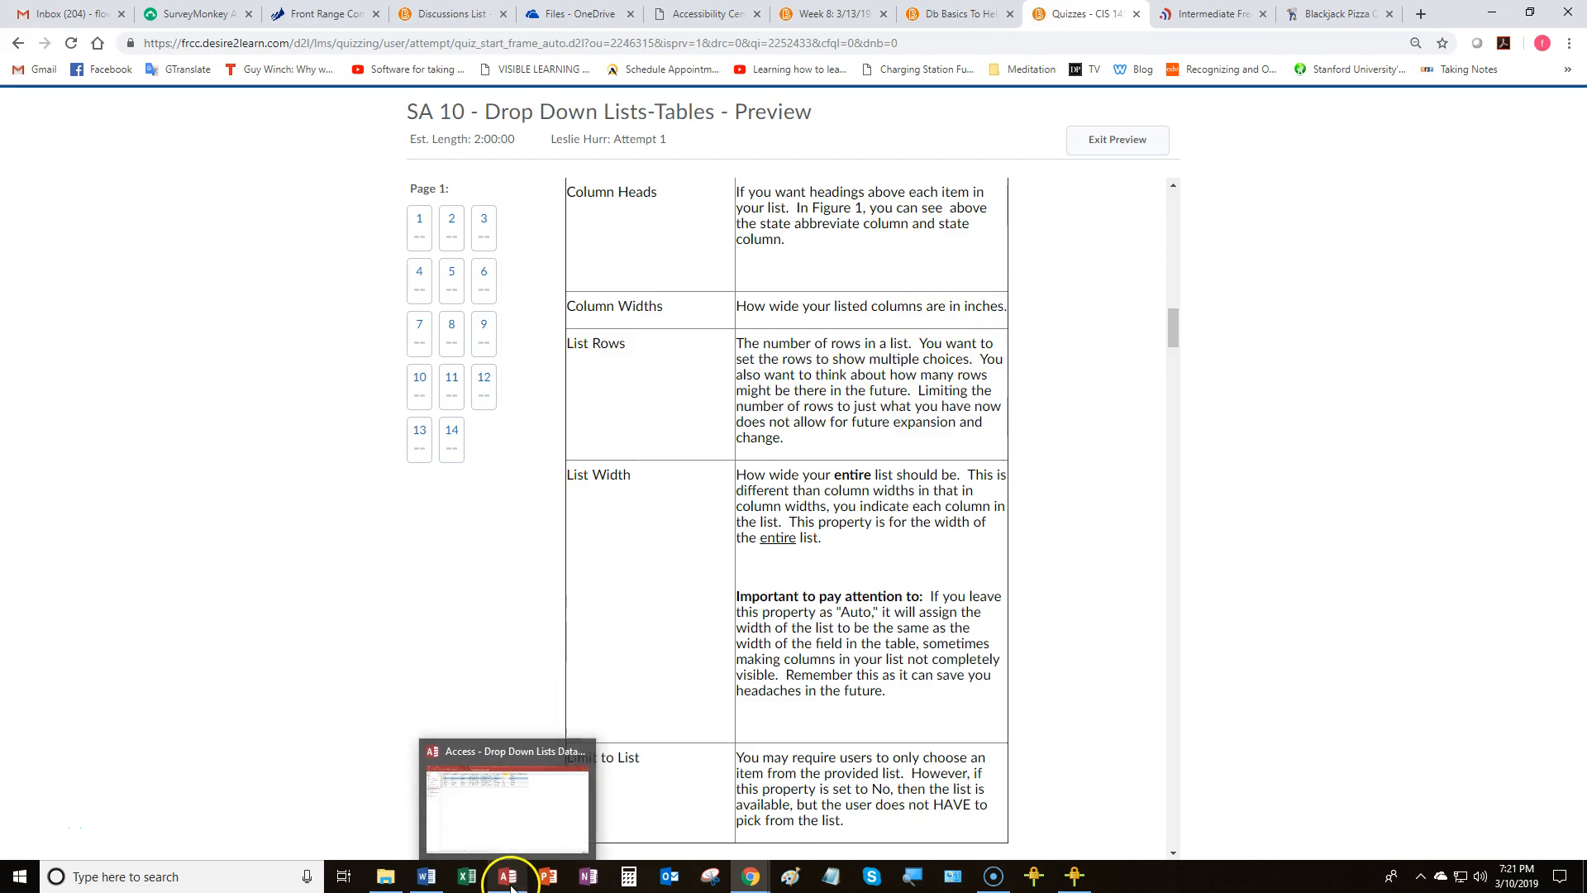
{"action": "left_click", "coordinate": [518, 820]}
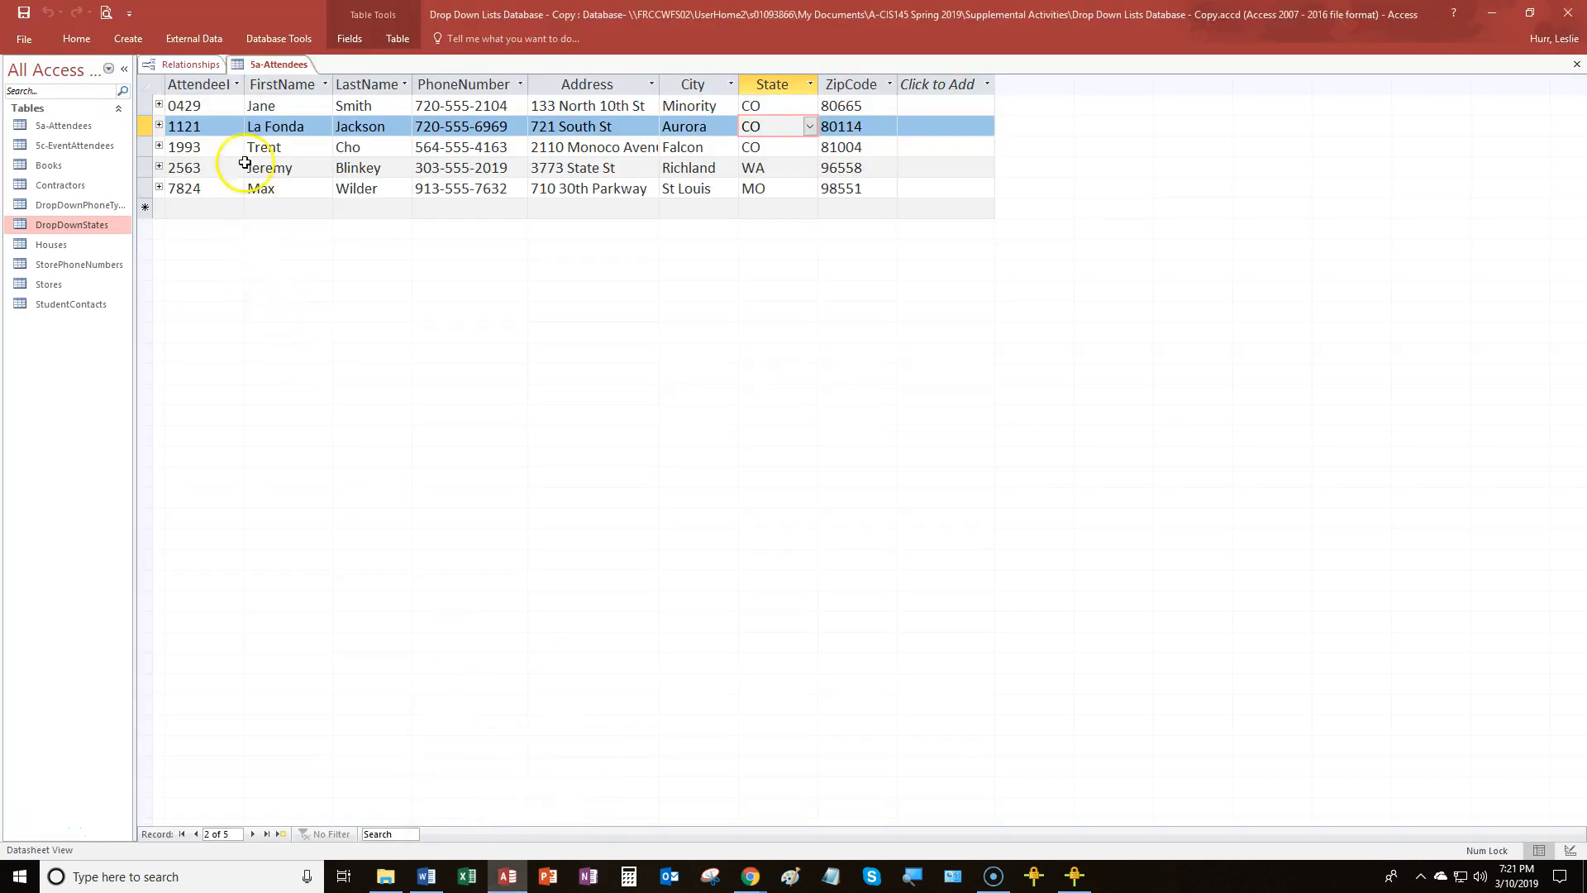
{"action": "left_click", "coordinate": [811, 127]}
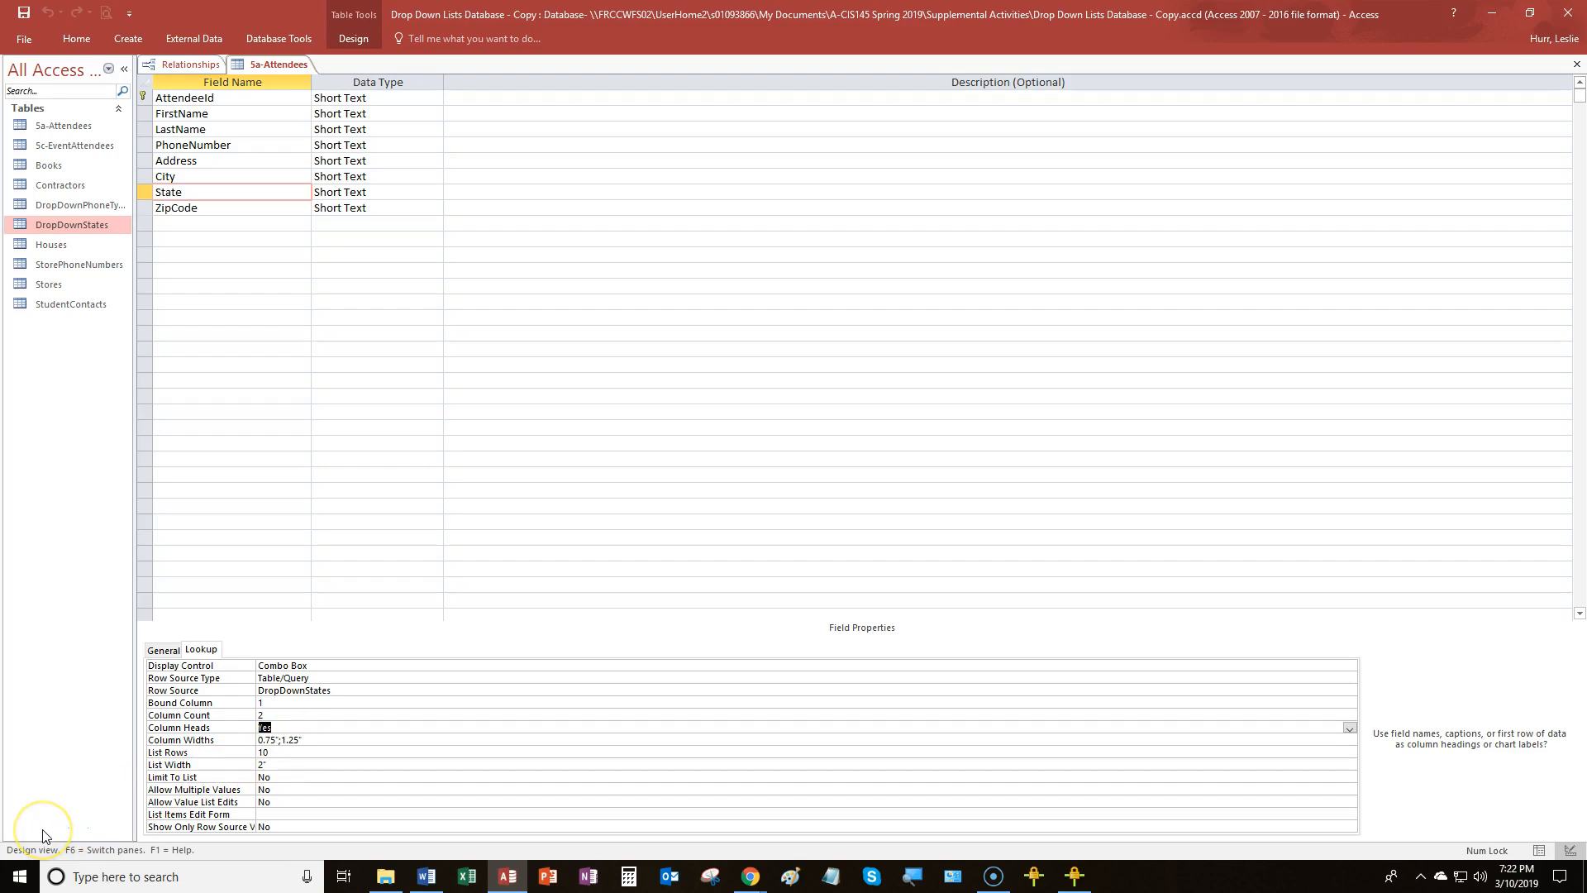
{"action": "key", "text": "alt+Tab"}
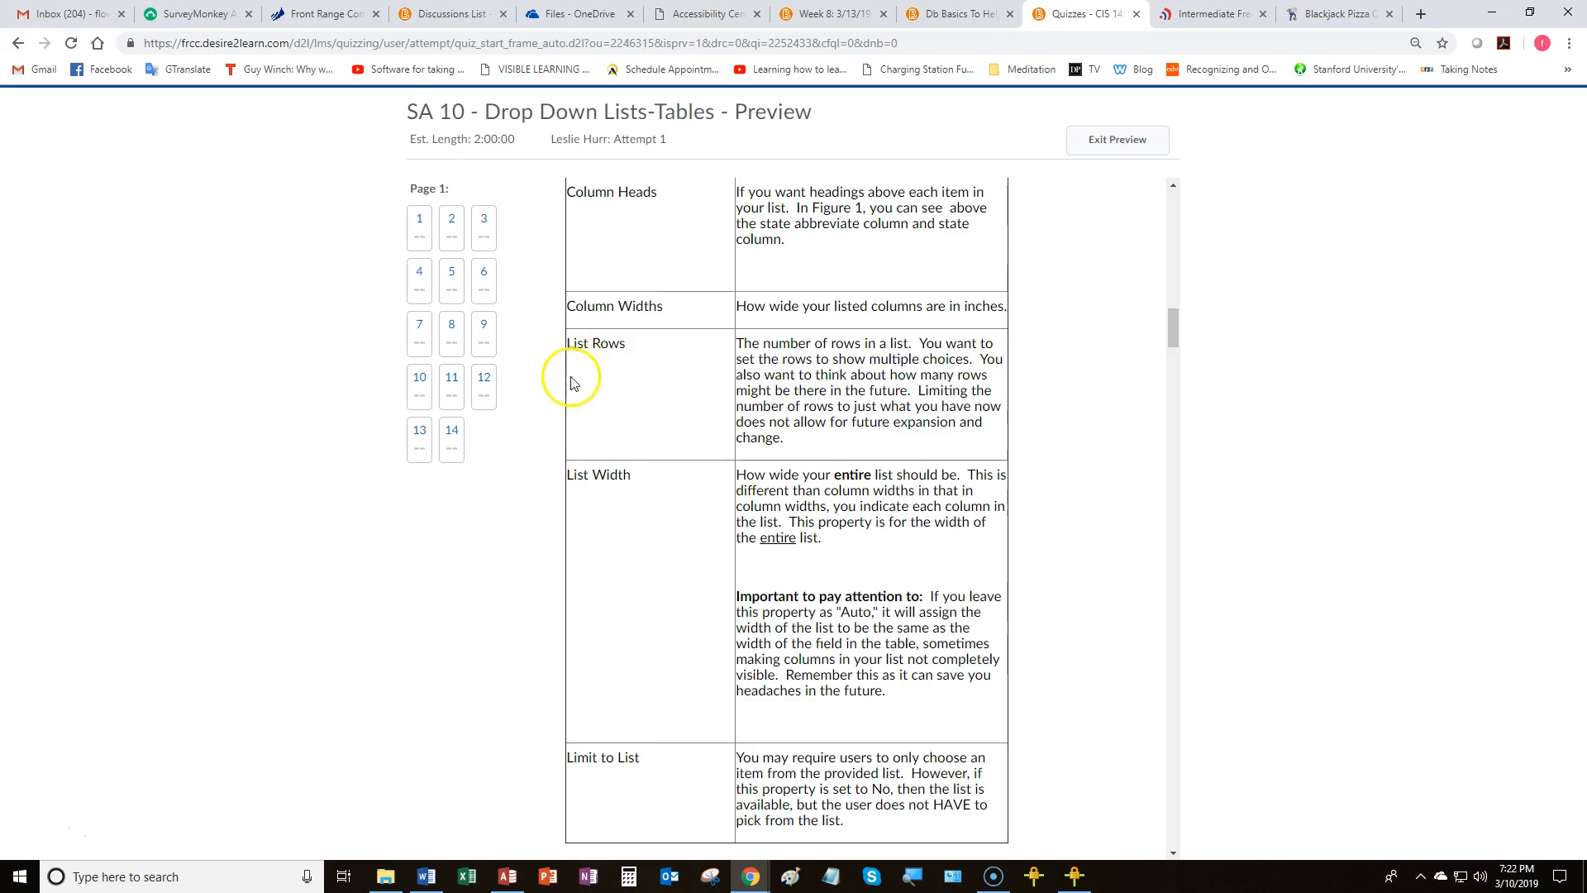
- Switch to Access and examine the column widths and visible rows of the third record's State list in Sa-Attendees
{"action": "left_click", "coordinate": [38, 840]}
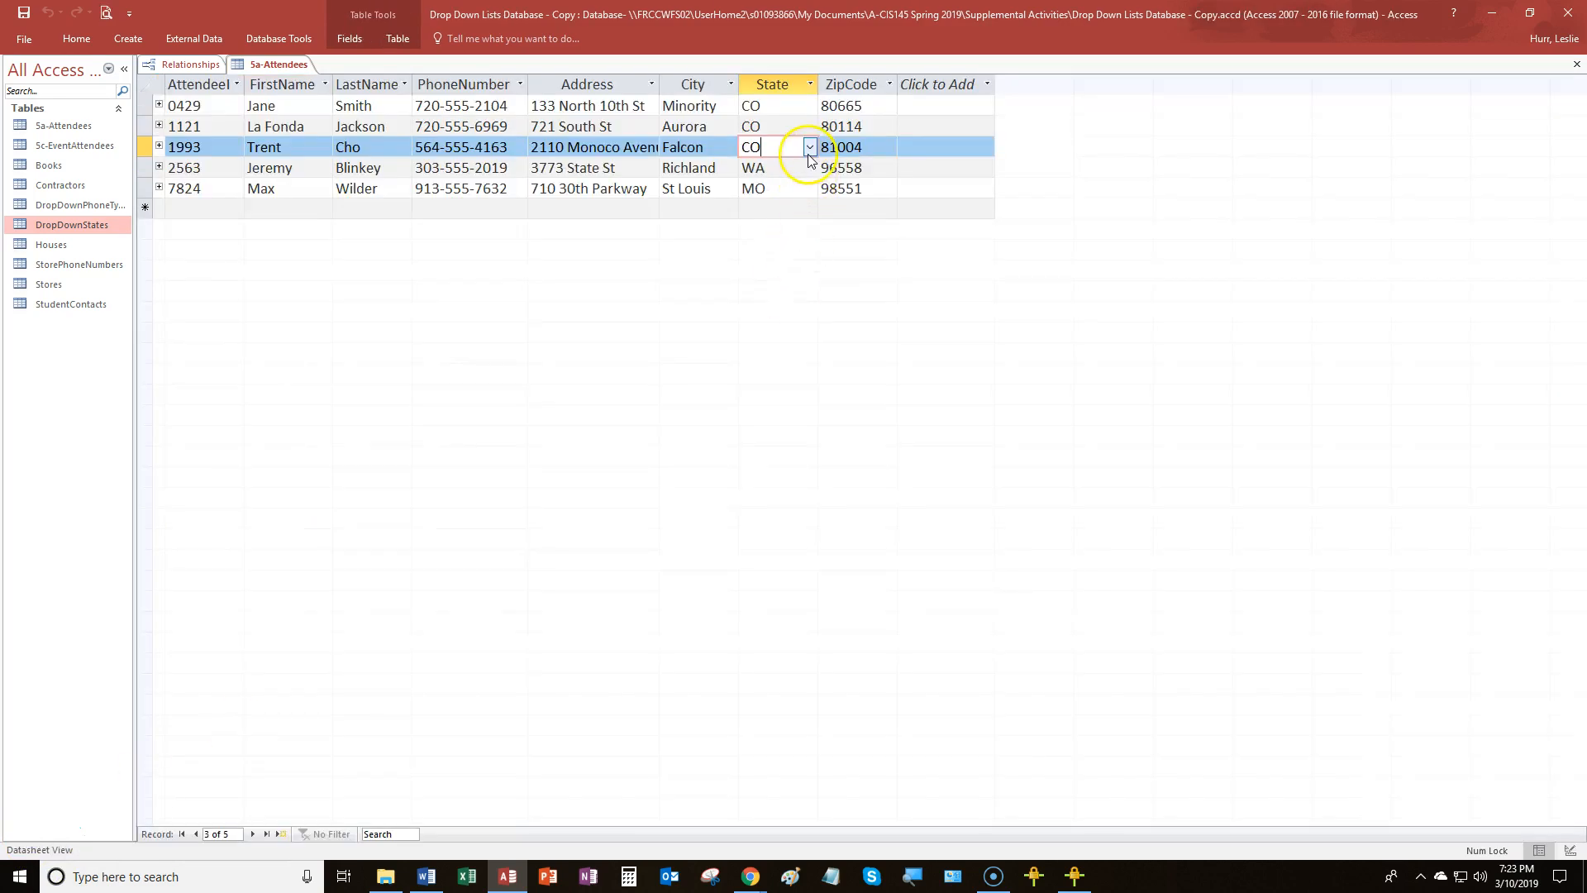
{"action": "left_click", "coordinate": [809, 154]}
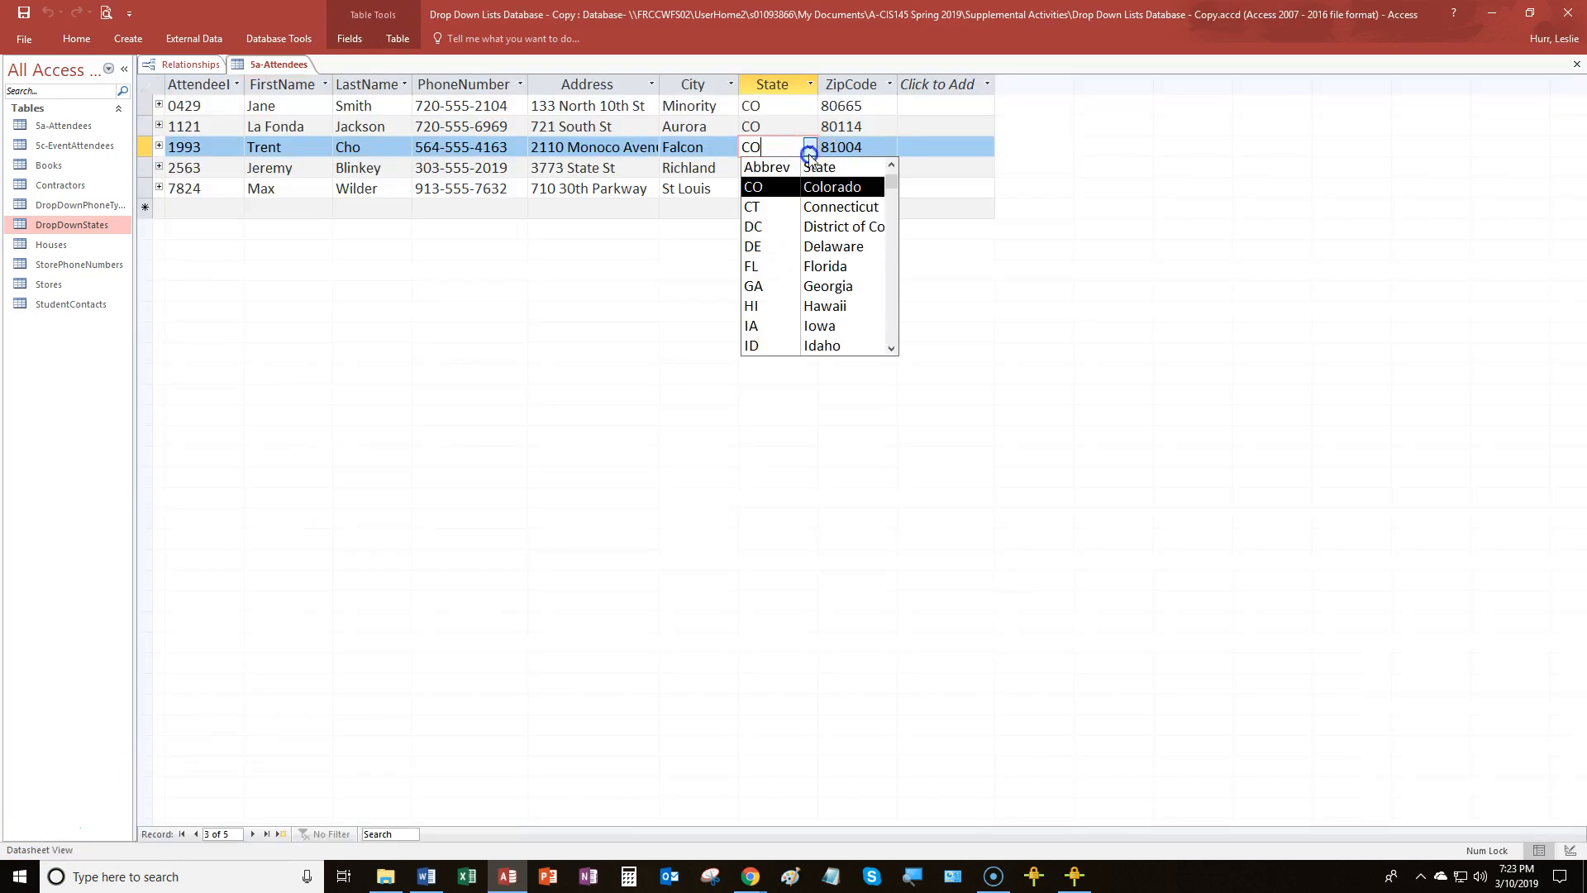
{"action": "left_click", "coordinate": [782, 196]}
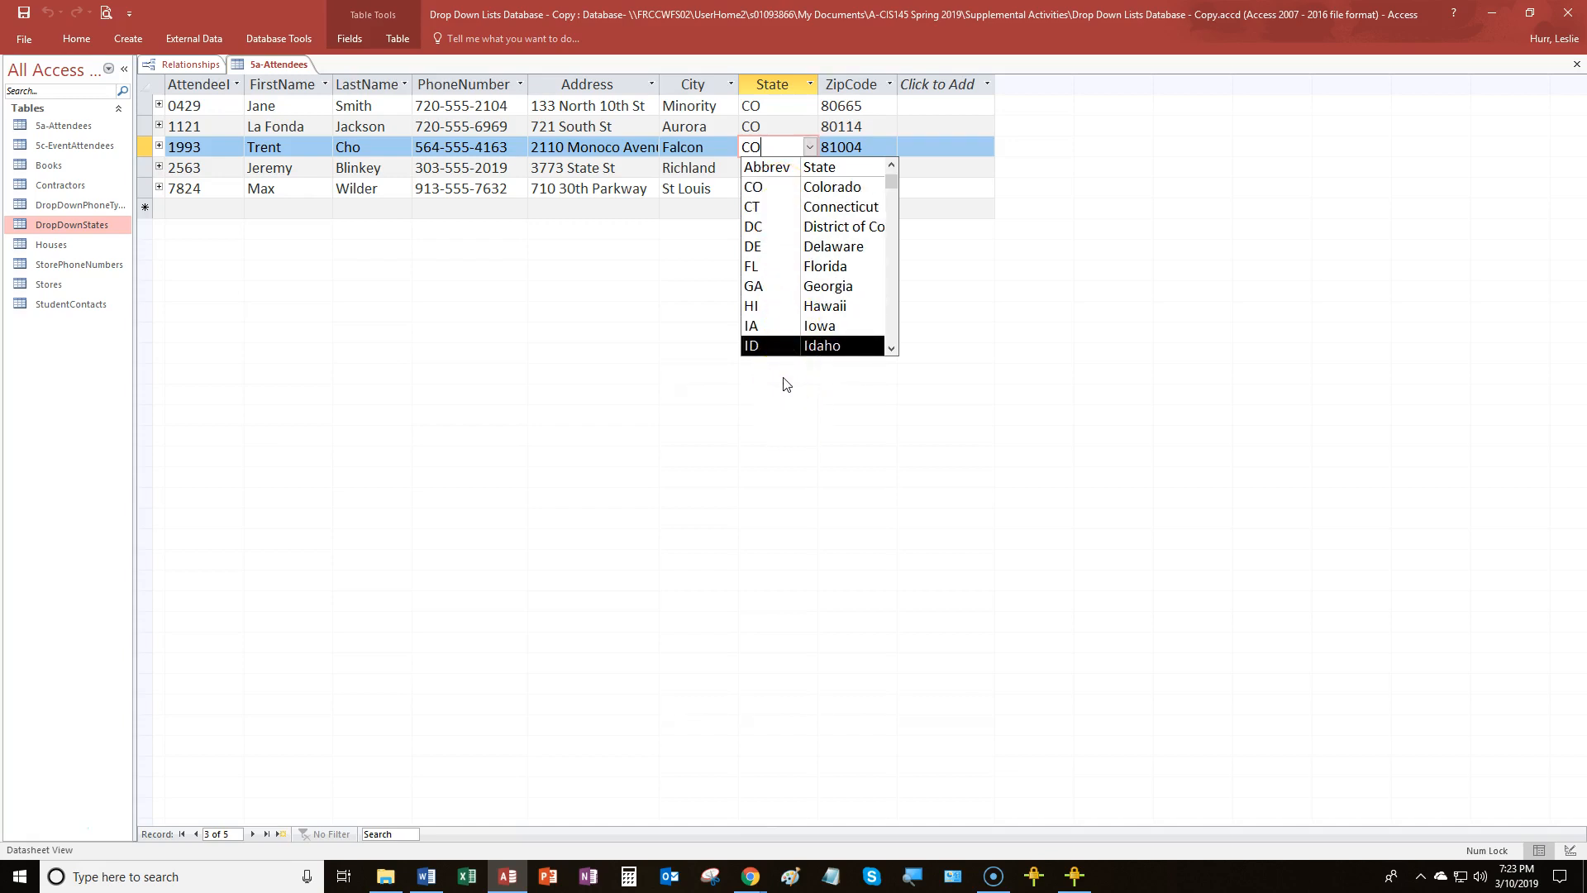
{"action": "mouse_move", "coordinate": [891, 181]}
{"action": "left_mouse_down"}
{"action": "mouse_move", "coordinate": [896, 262]}
{"action": "mouse_move", "coordinate": [894, 172]}
{"action": "left_mouse_up"}
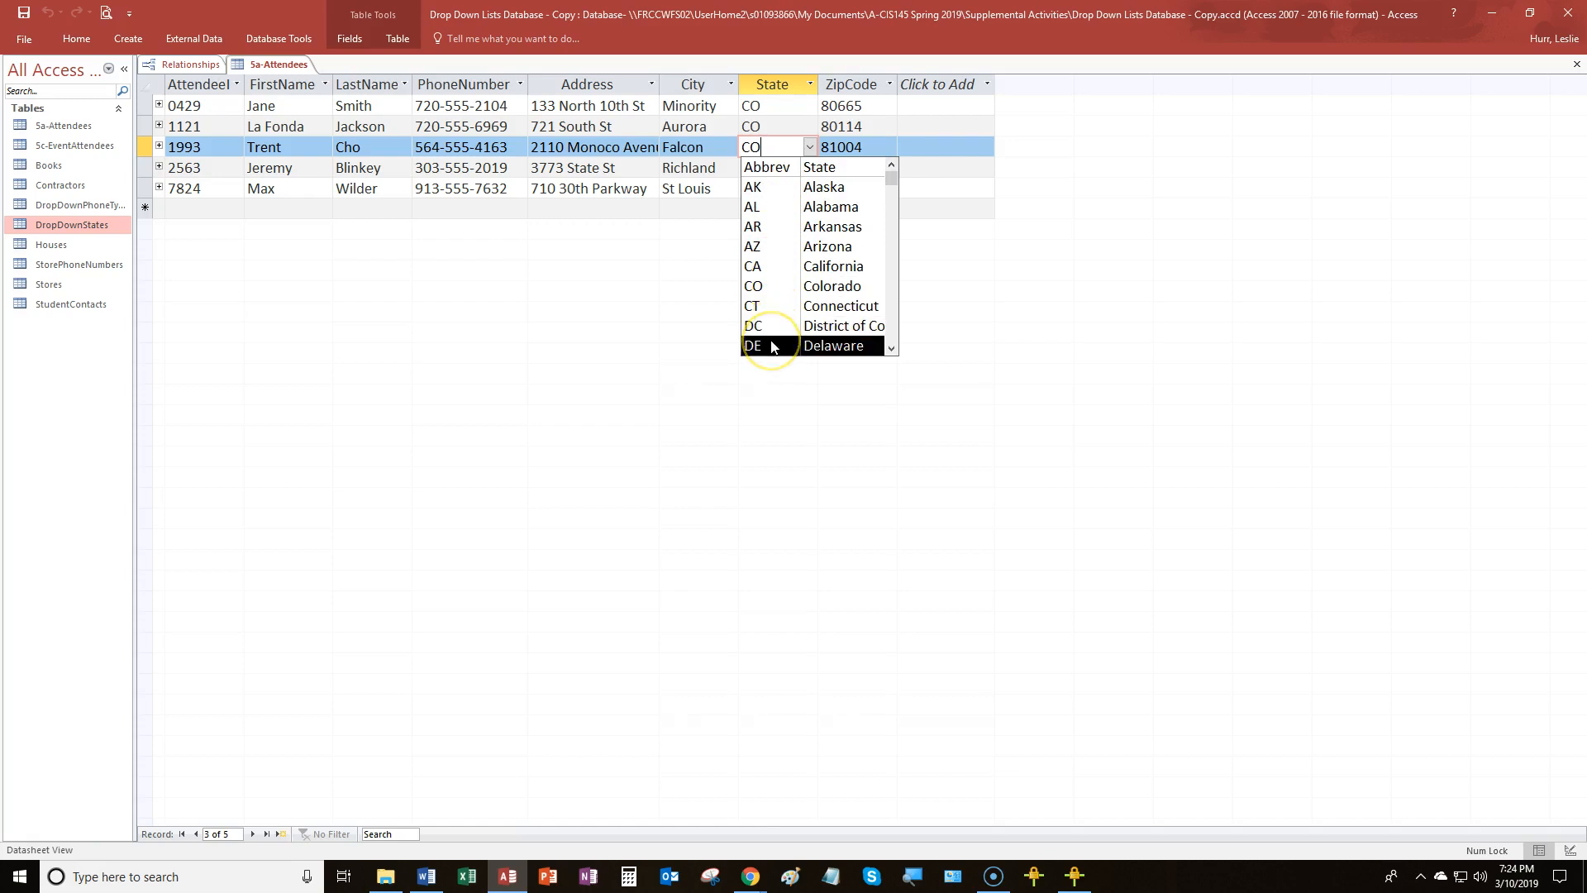
{"action": "scroll", "coordinate": [771, 347], "scroll_direction": "down", "scroll_amount": 1}
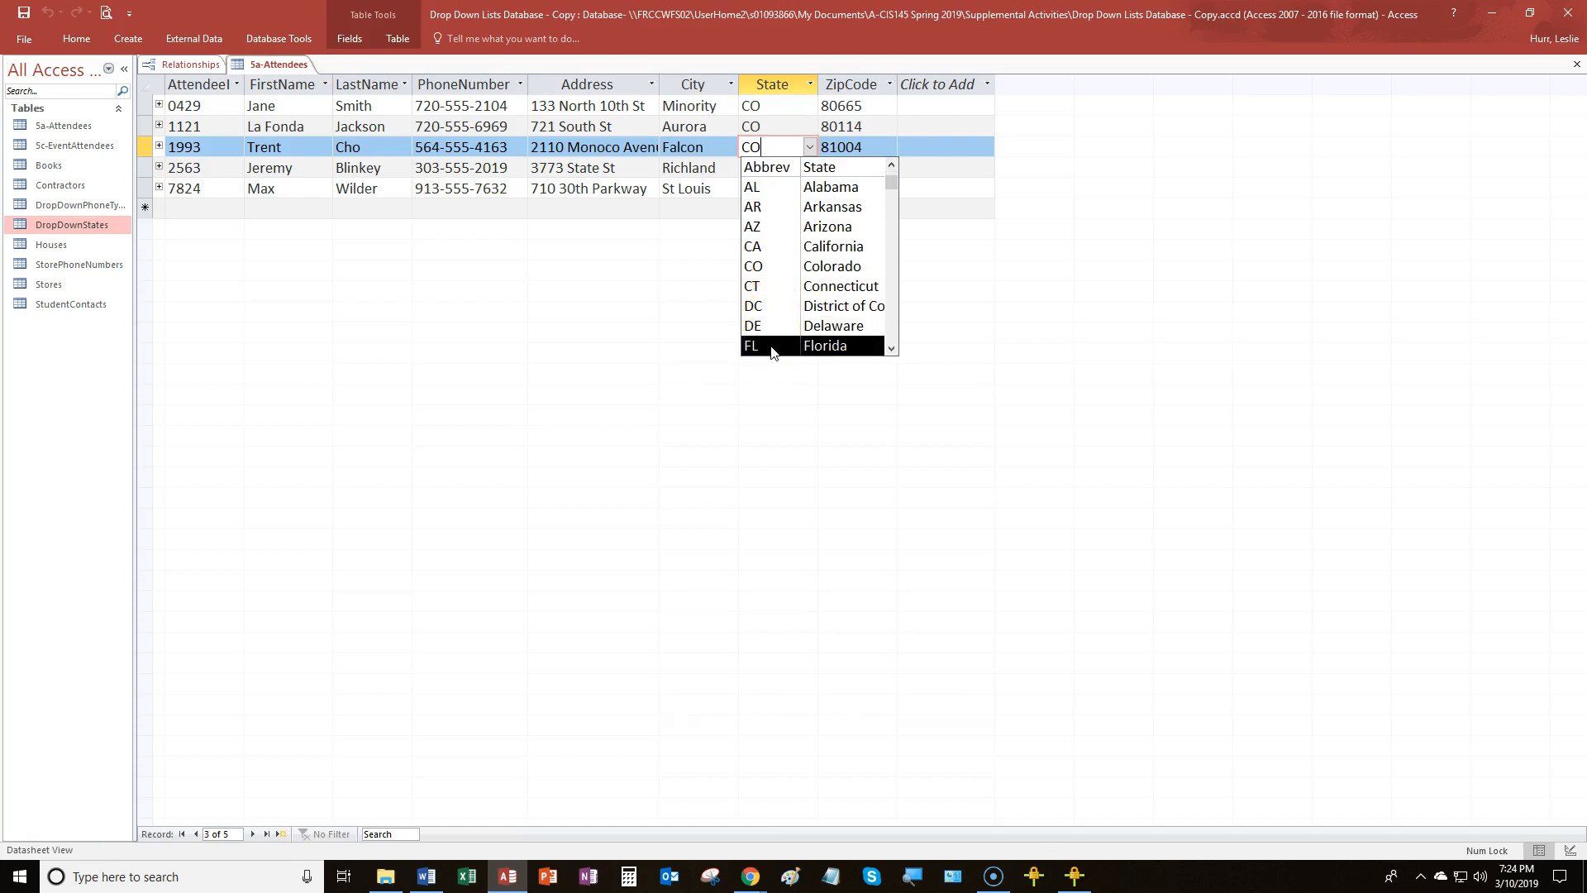
{"action": "scroll", "coordinate": [796, 194], "scroll_direction": "up", "scroll_amount": 1}
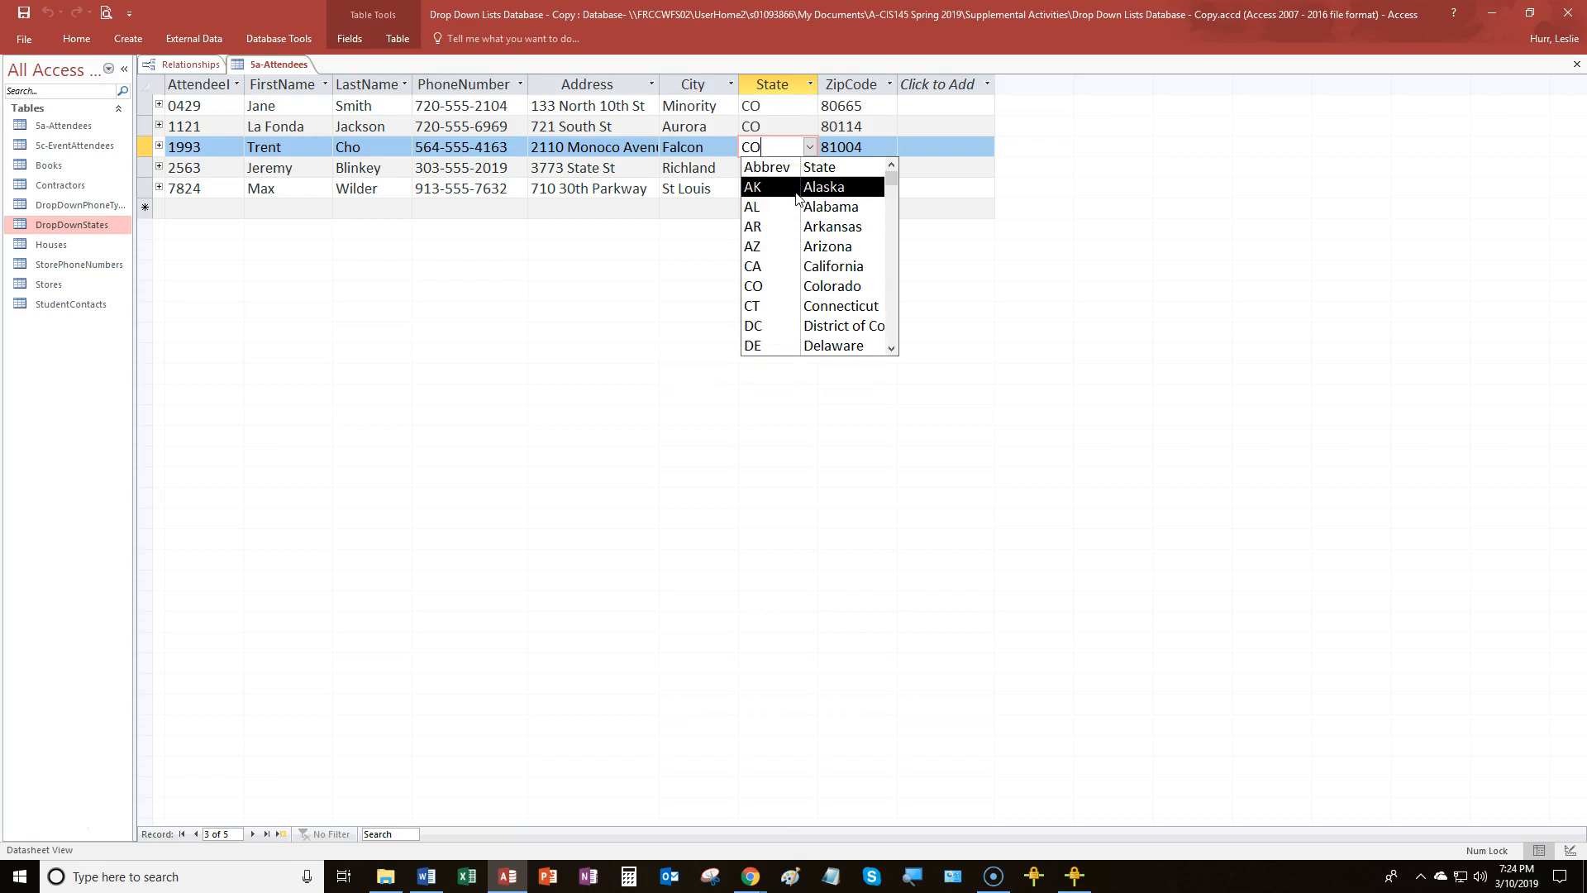
{"action": "left_click", "coordinate": [822, 171]}
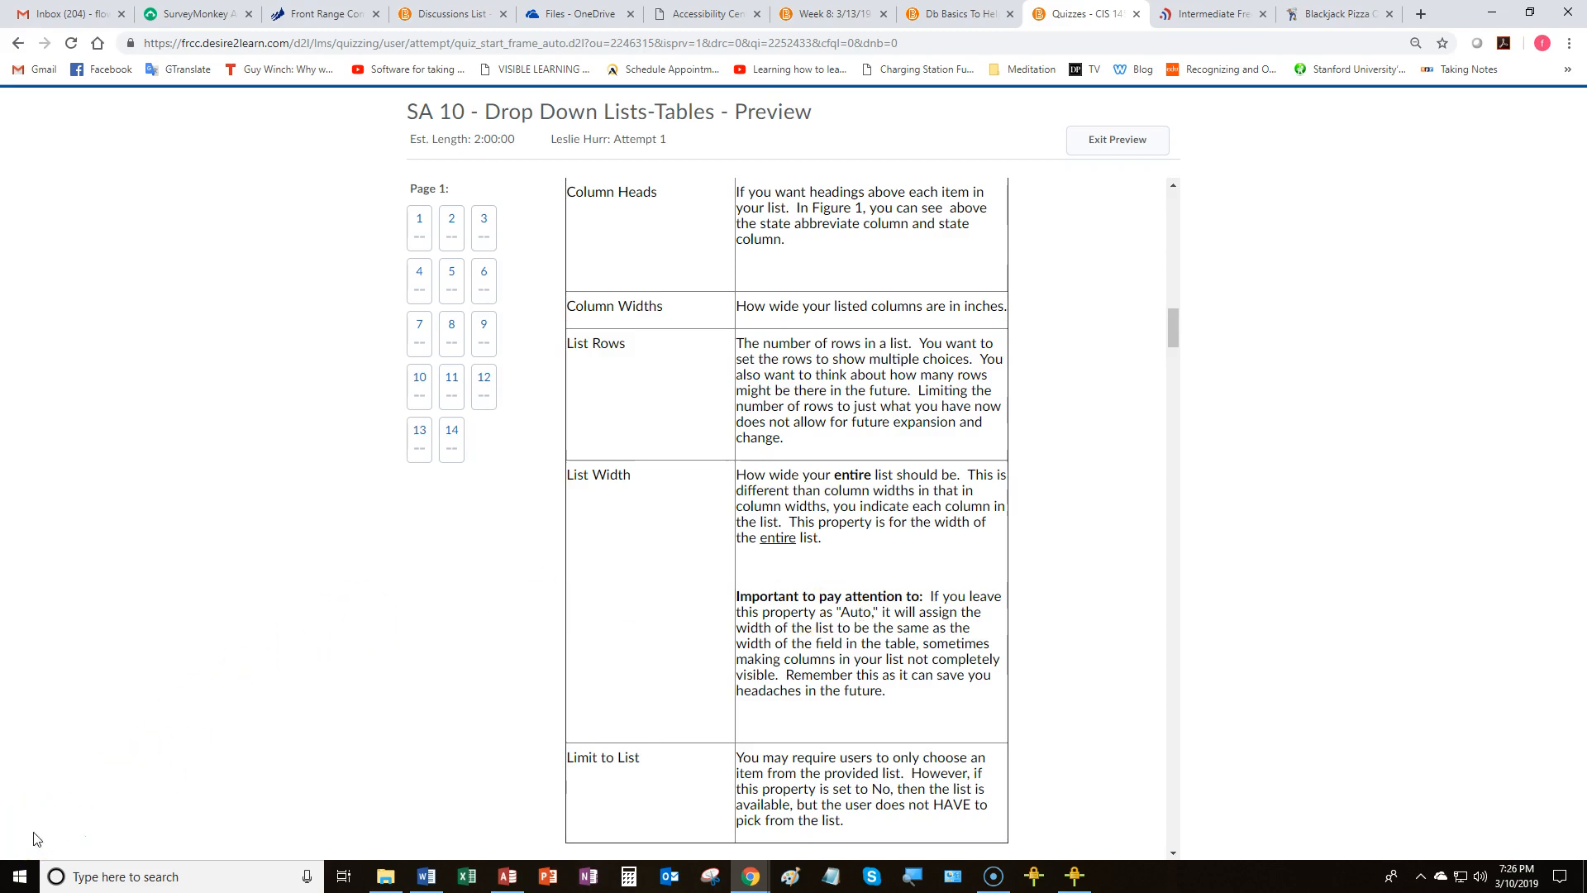
- Return from the quiz to Access and examine the overall list width of the last record's State list in Sa-Attendees
{"action": "key", "text": "alt+Tab"}
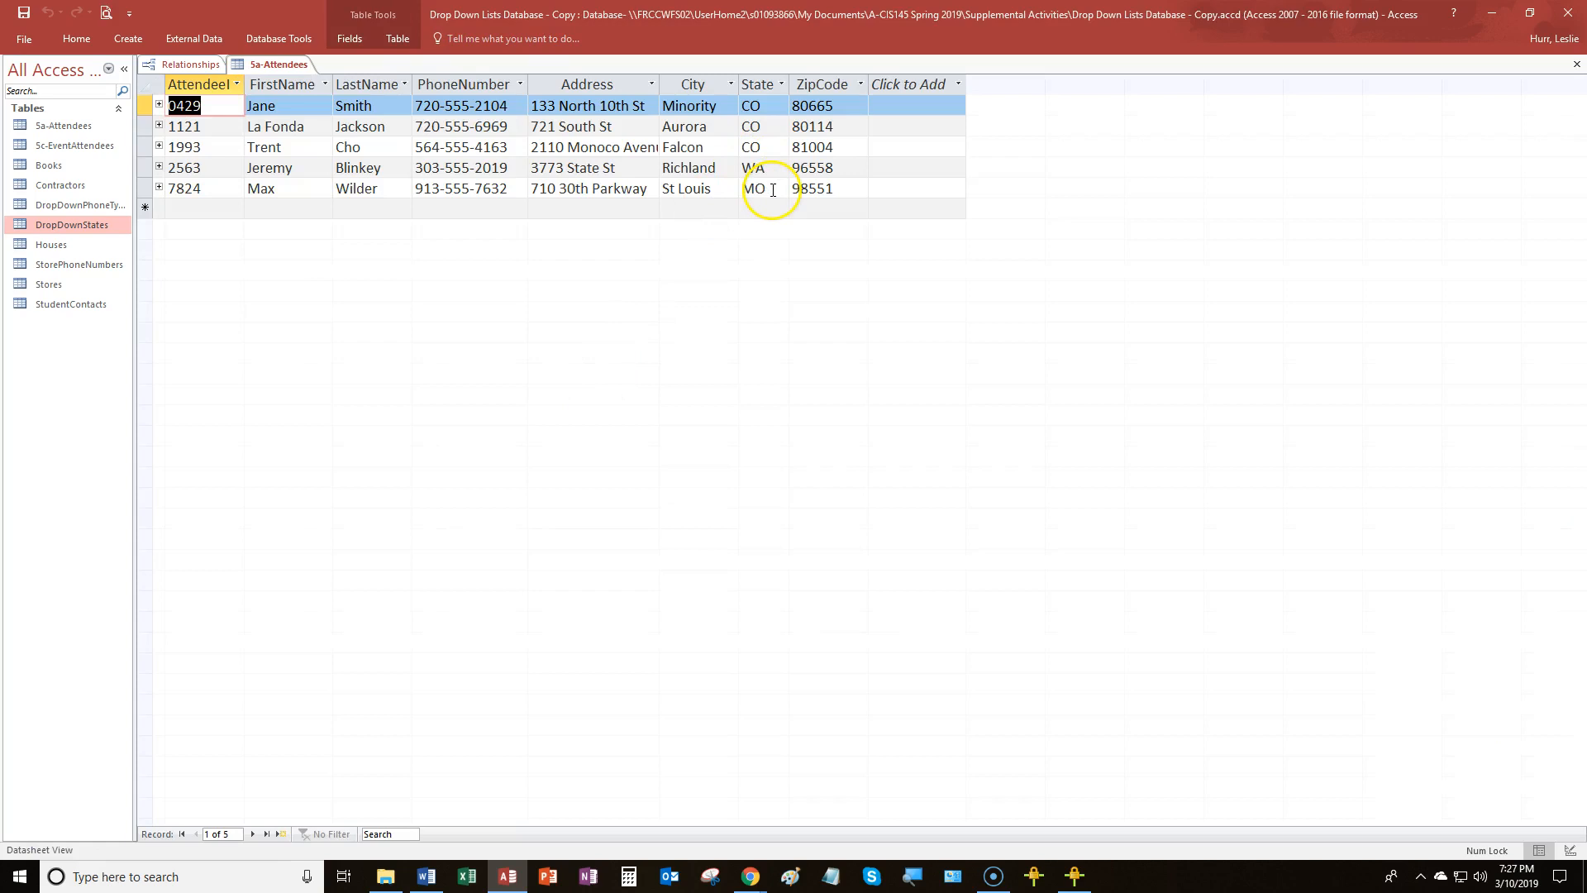
{"action": "left_click", "coordinate": [773, 190]}
{"action": "left_click", "coordinate": [779, 189]}
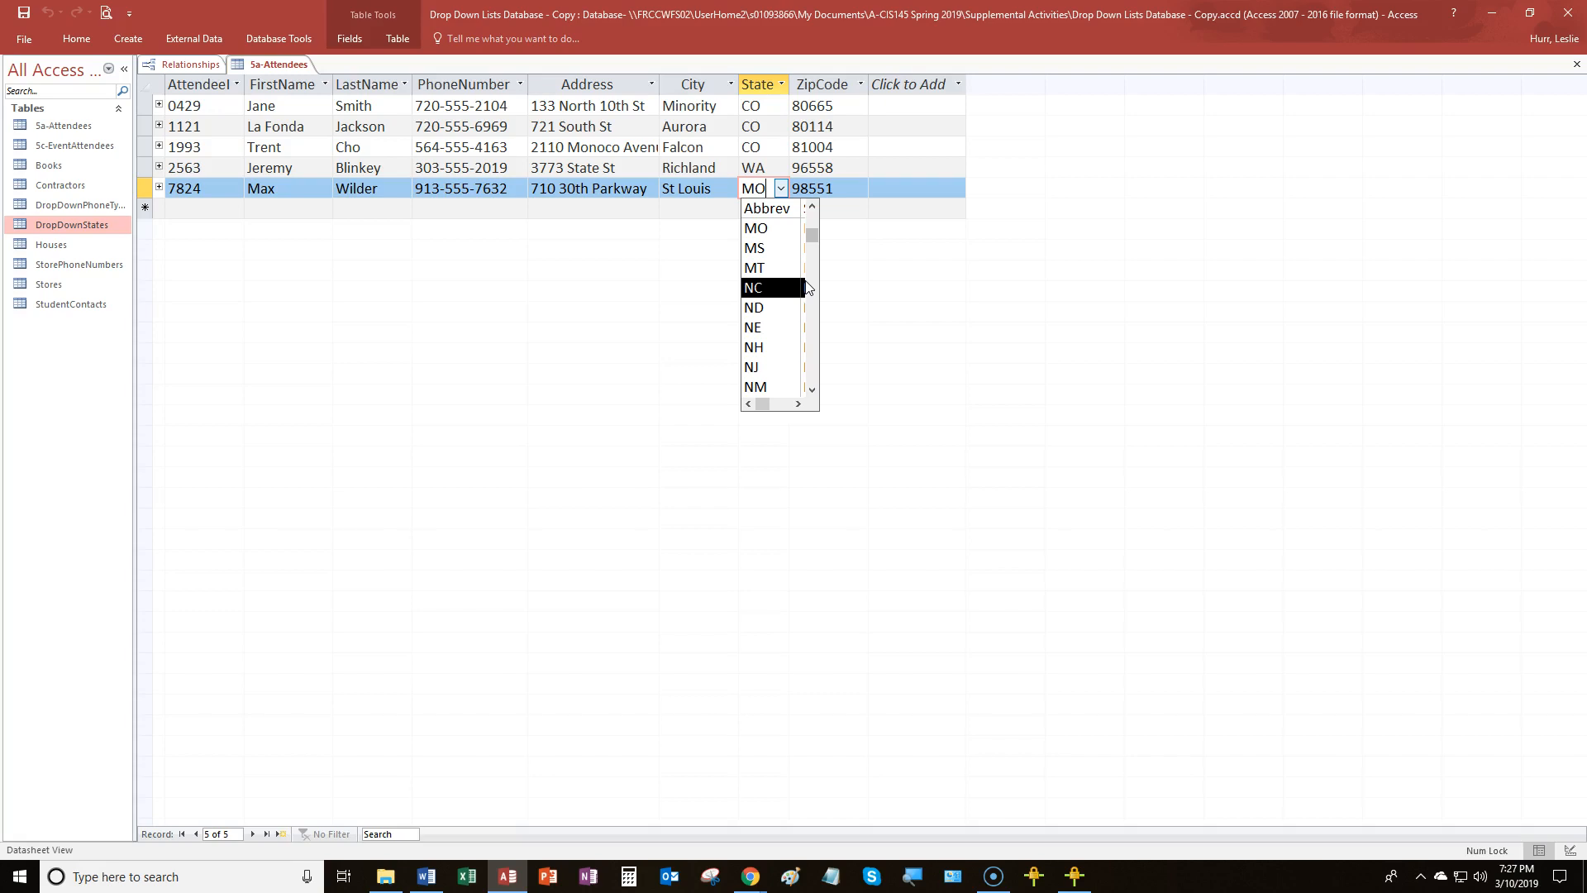
{"action": "left_click", "coordinate": [814, 234]}
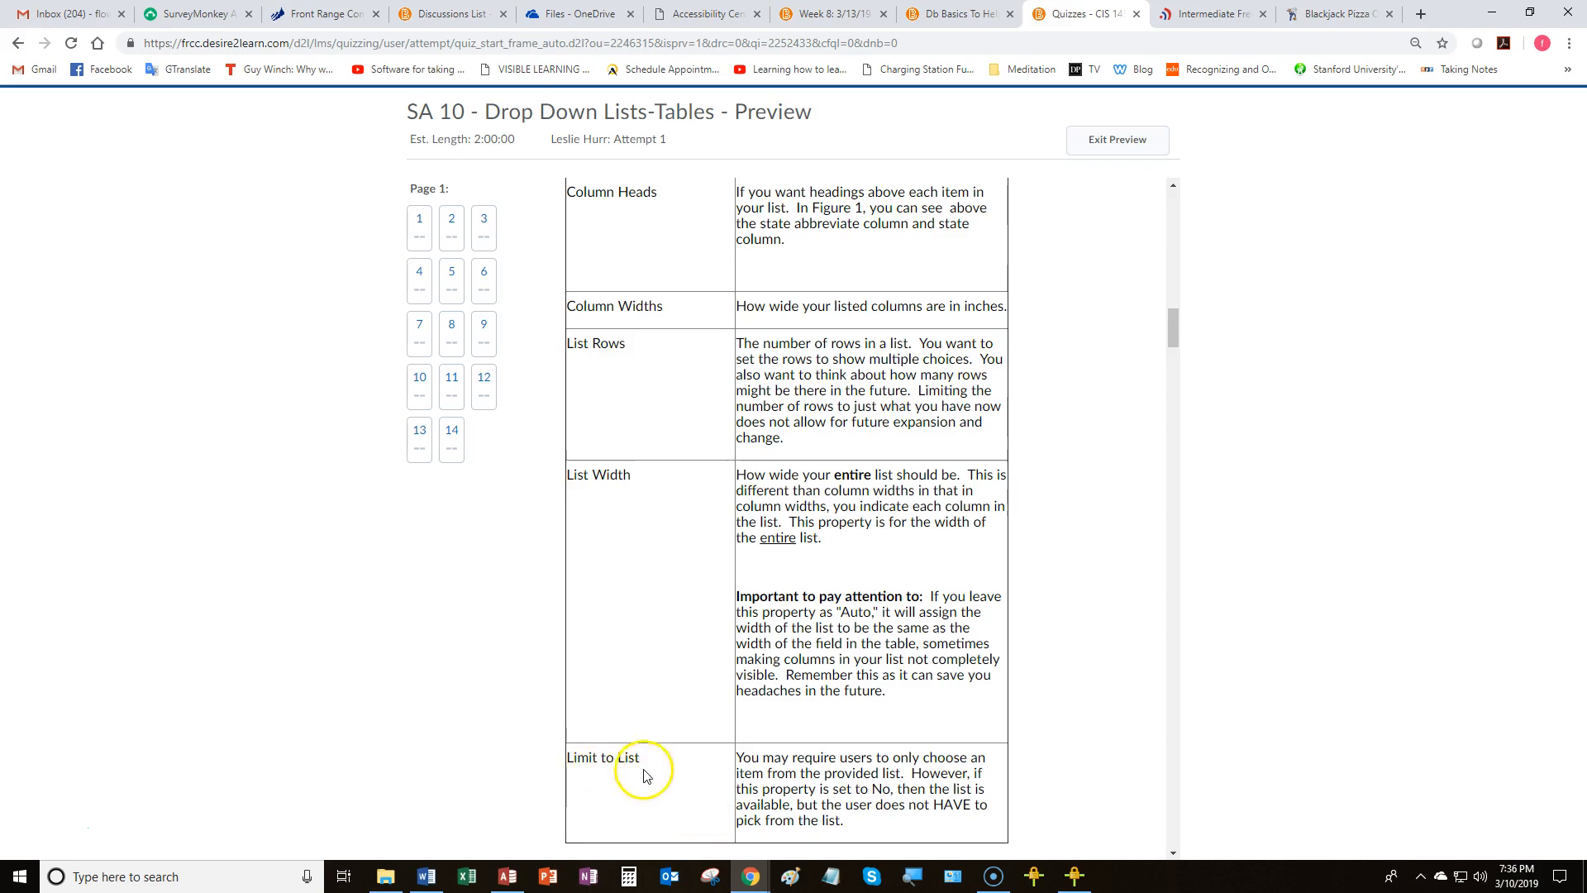
- Read the quiz's Limit to List description and the StudentContacts exercise instructions, through the table of property settings for the State field
{"action": "scroll", "coordinate": [810, 781], "scroll_direction": "down", "scroll_amount": 1}
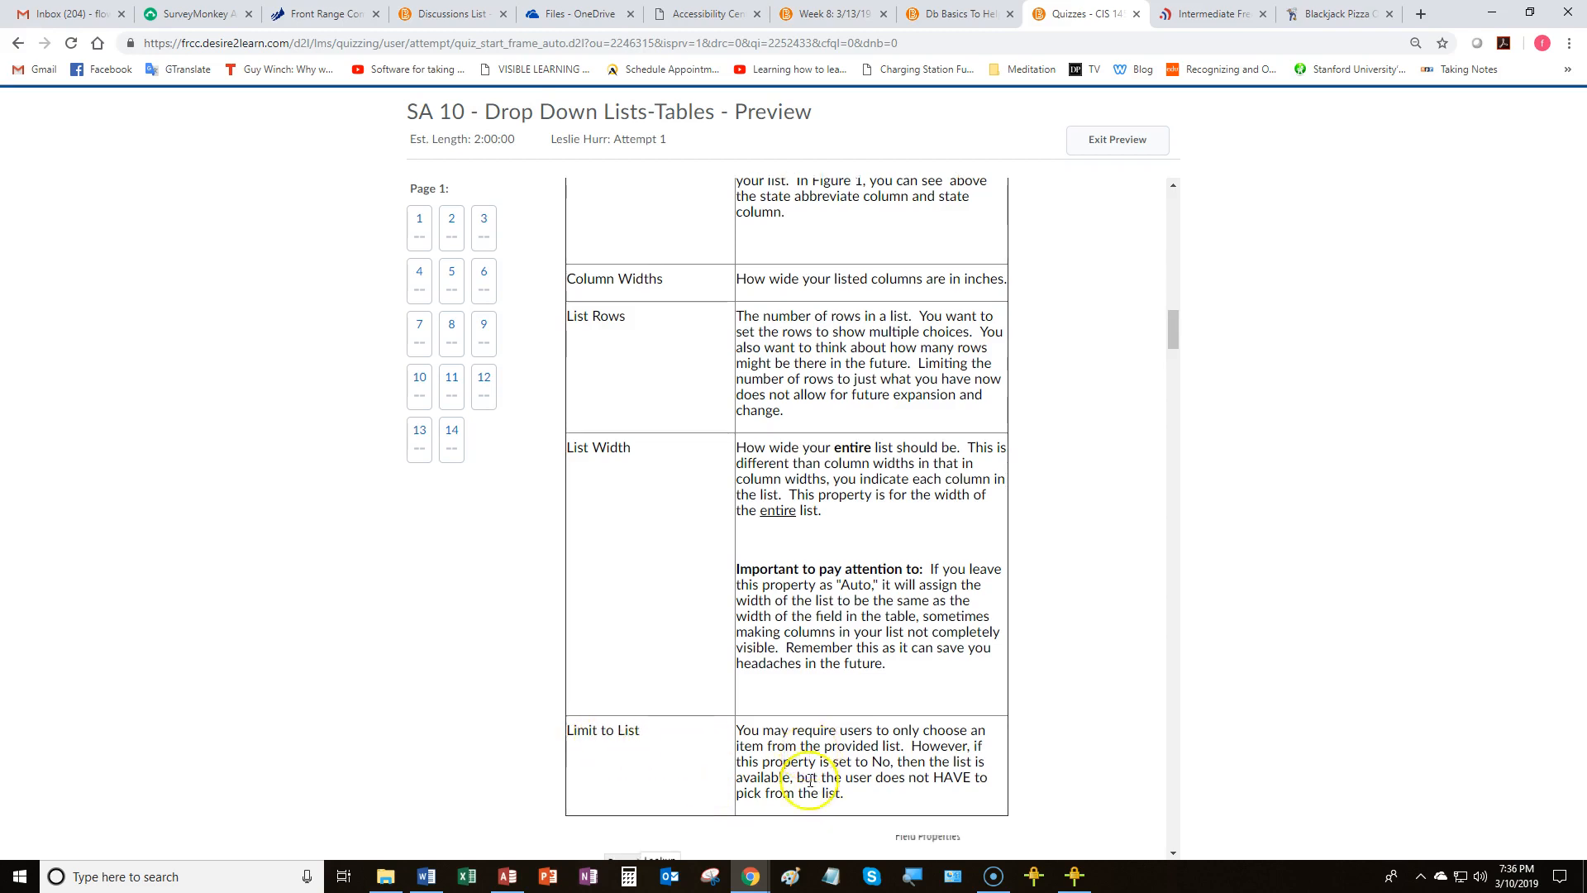
{"action": "scroll", "coordinate": [810, 781], "scroll_direction": "down", "scroll_amount": 2}
{"action": "scroll", "coordinate": [808, 785], "scroll_direction": "down", "scroll_amount": 1}
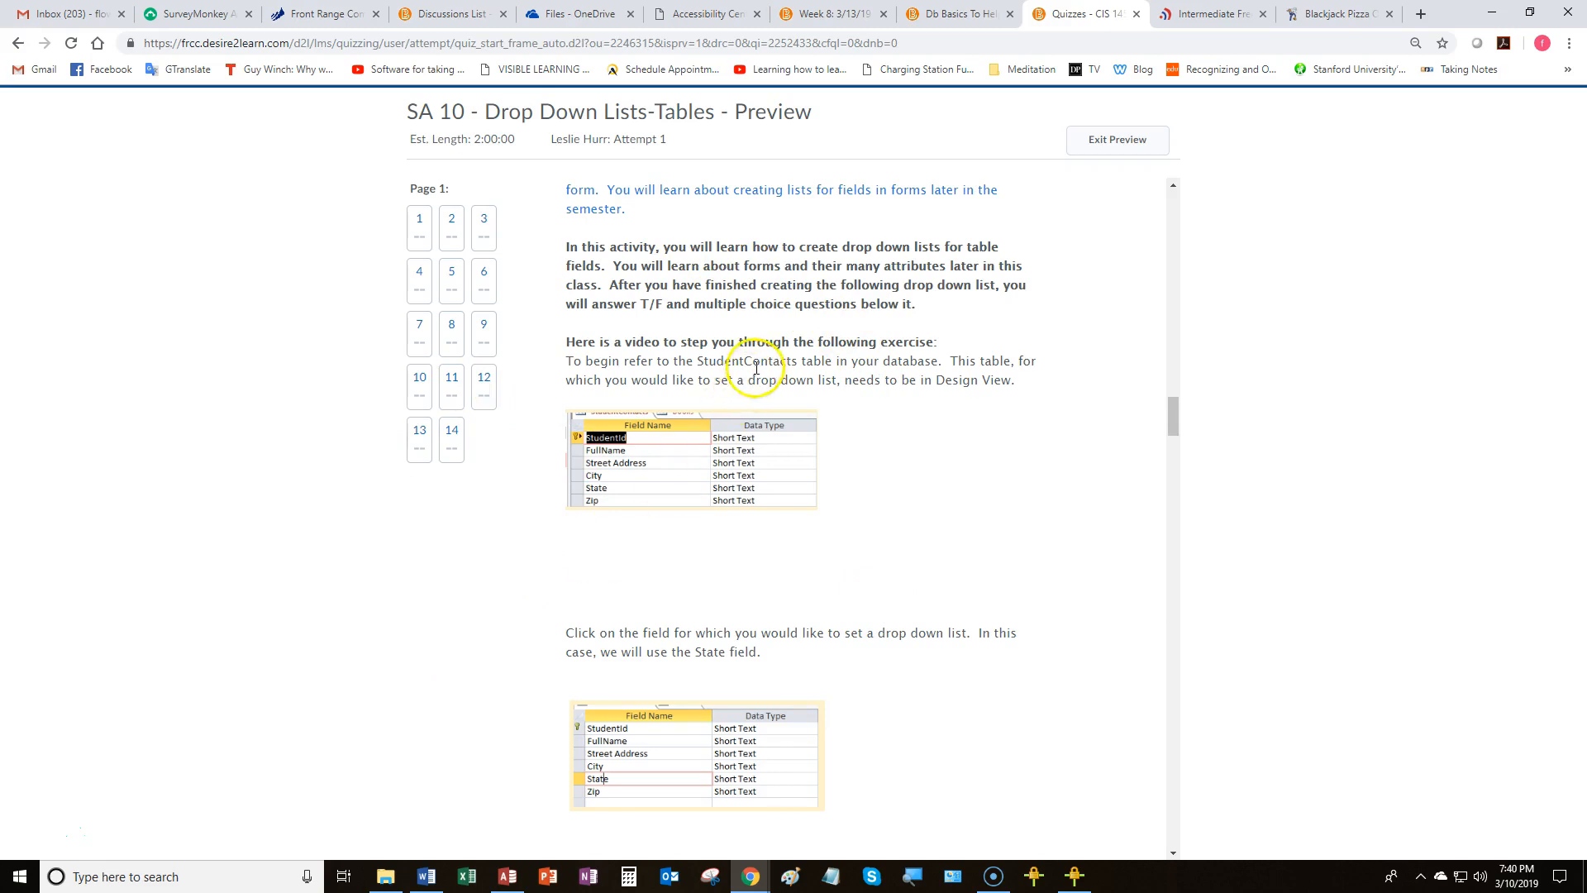
{"action": "scroll", "coordinate": [709, 589], "scroll_direction": "down", "scroll_amount": 1}
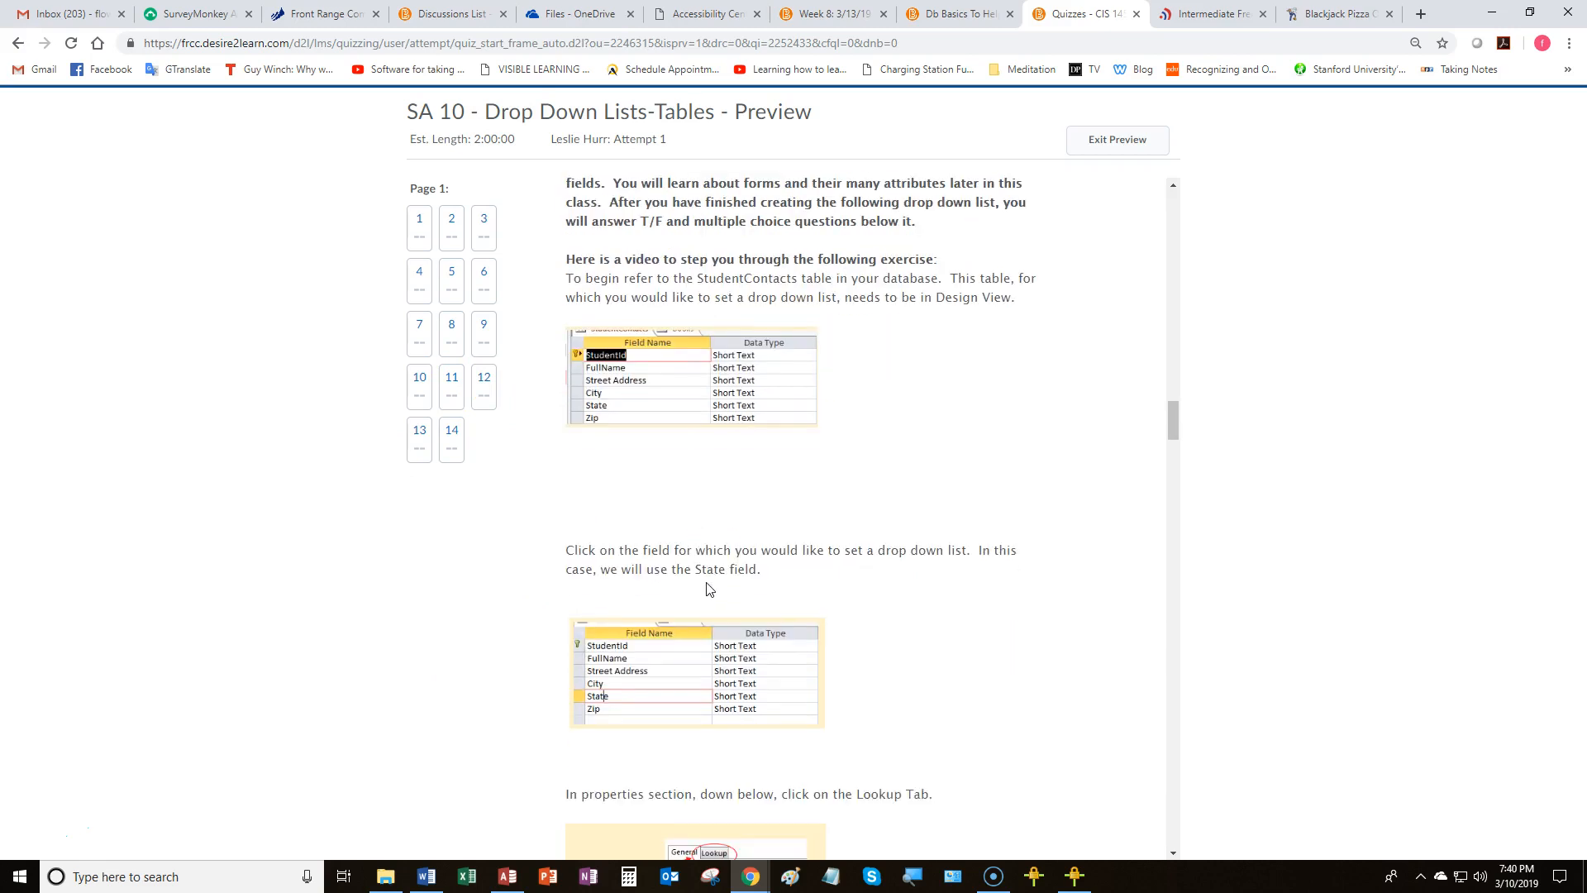
{"action": "scroll", "coordinate": [708, 589], "scroll_direction": "down", "scroll_amount": 5}
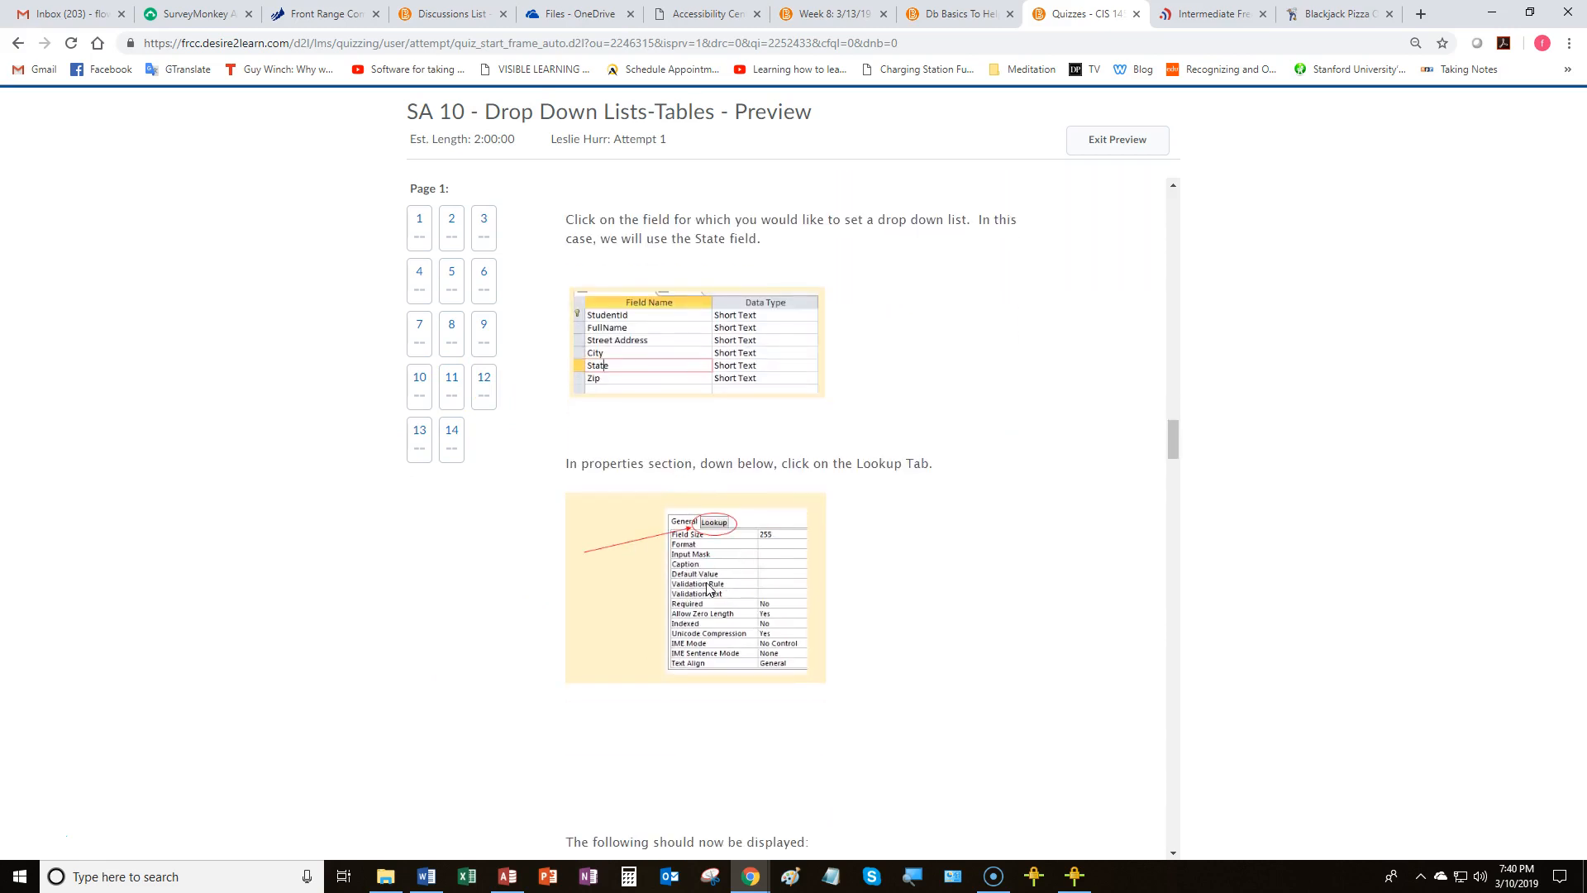
{"action": "scroll", "coordinate": [708, 589], "scroll_direction": "down", "scroll_amount": 6}
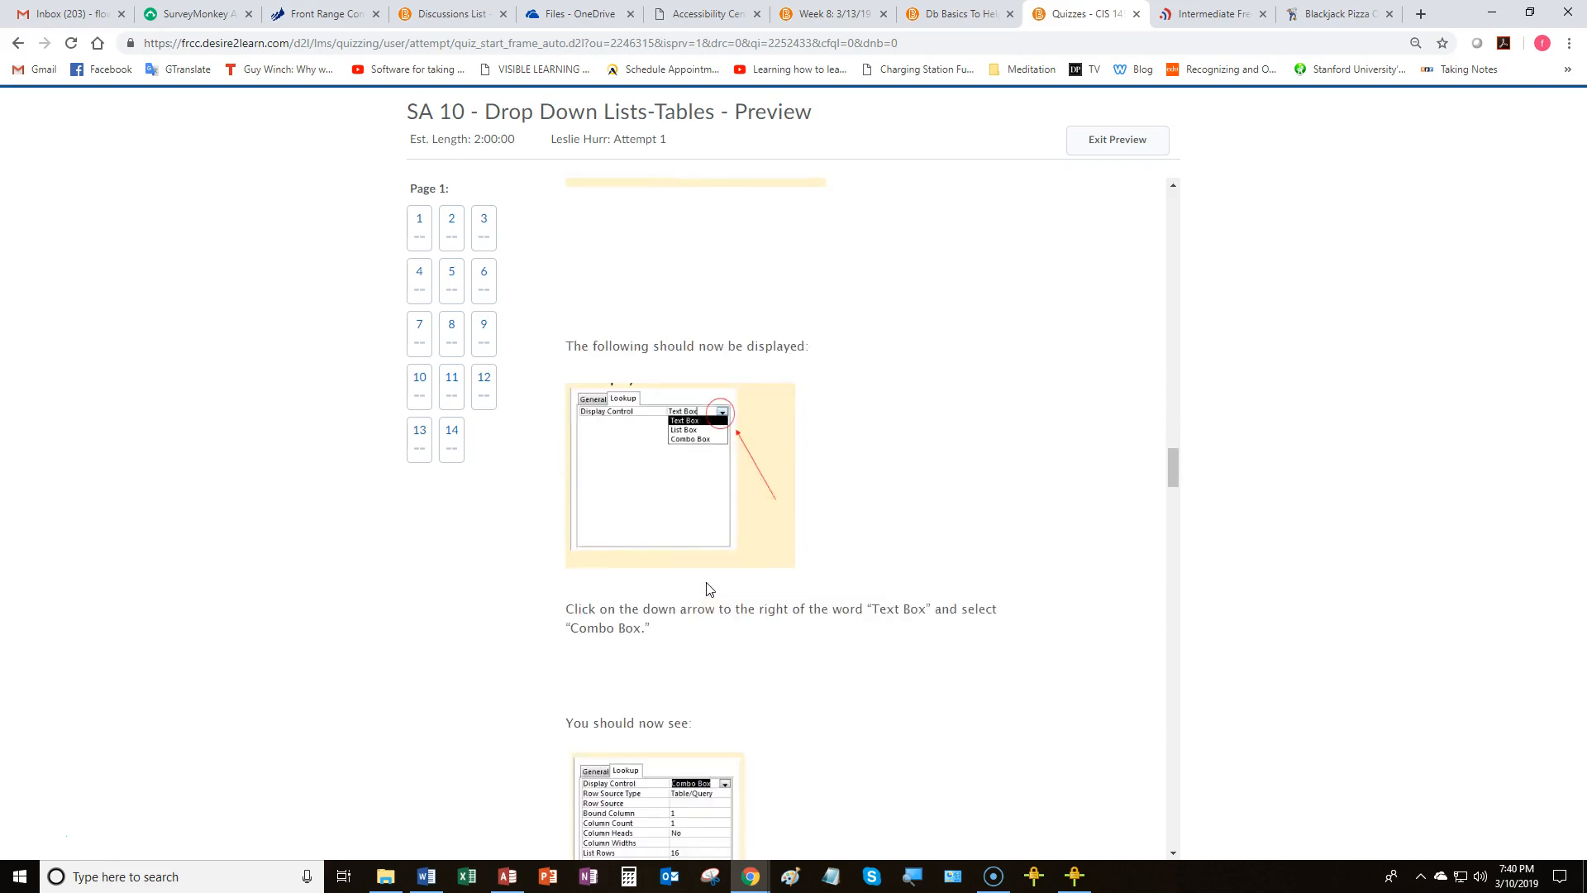
{"action": "scroll", "coordinate": [708, 588], "scroll_direction": "down", "scroll_amount": 4}
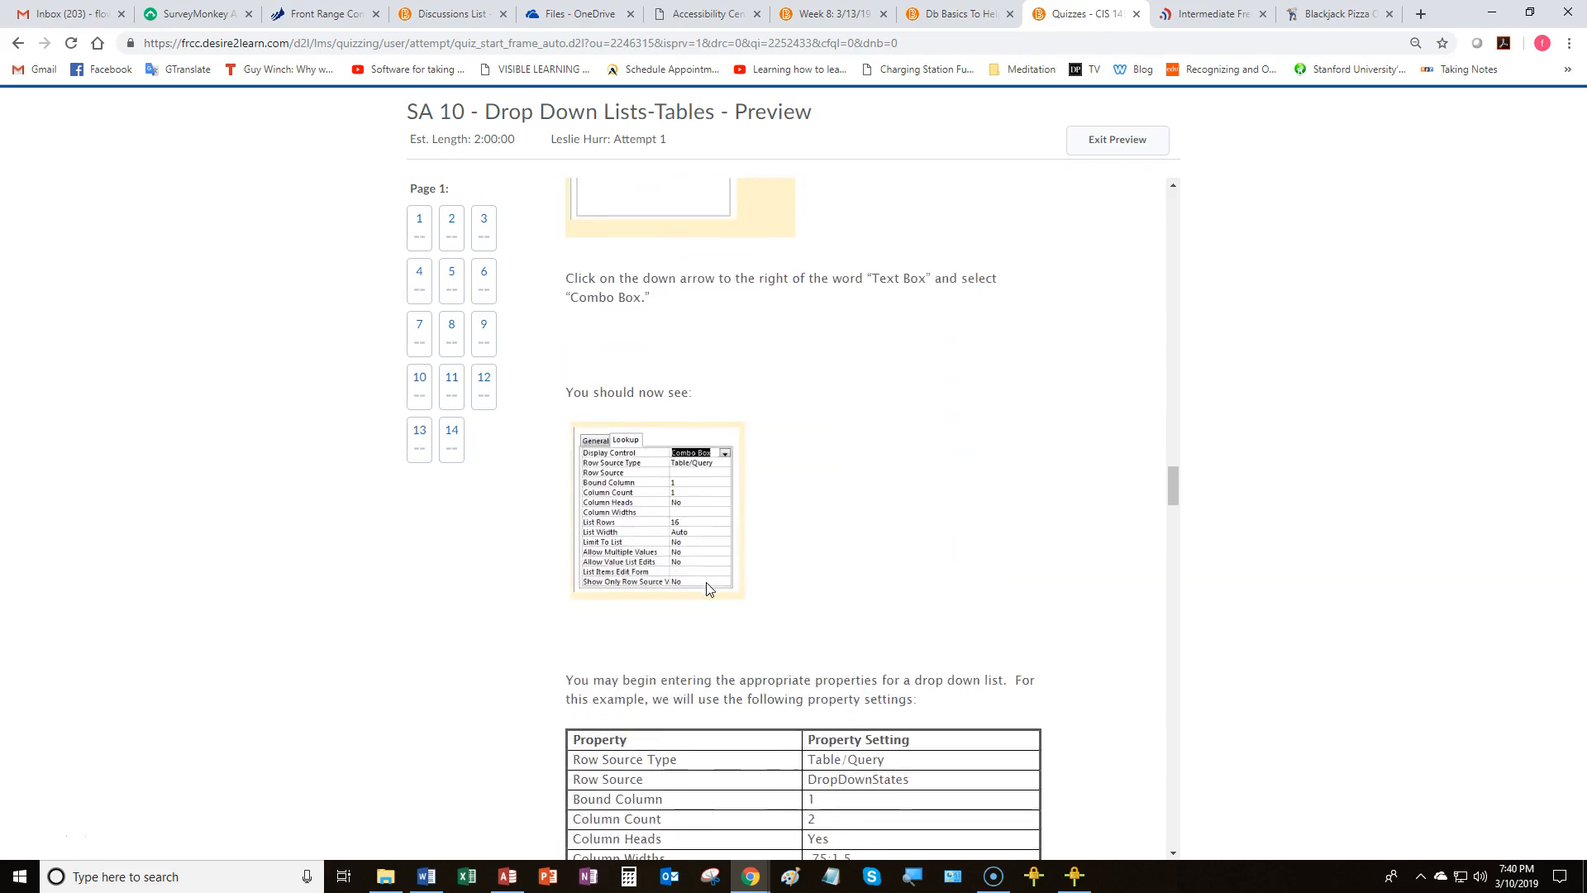
{"action": "scroll", "coordinate": [707, 587], "scroll_direction": "down", "scroll_amount": 2}
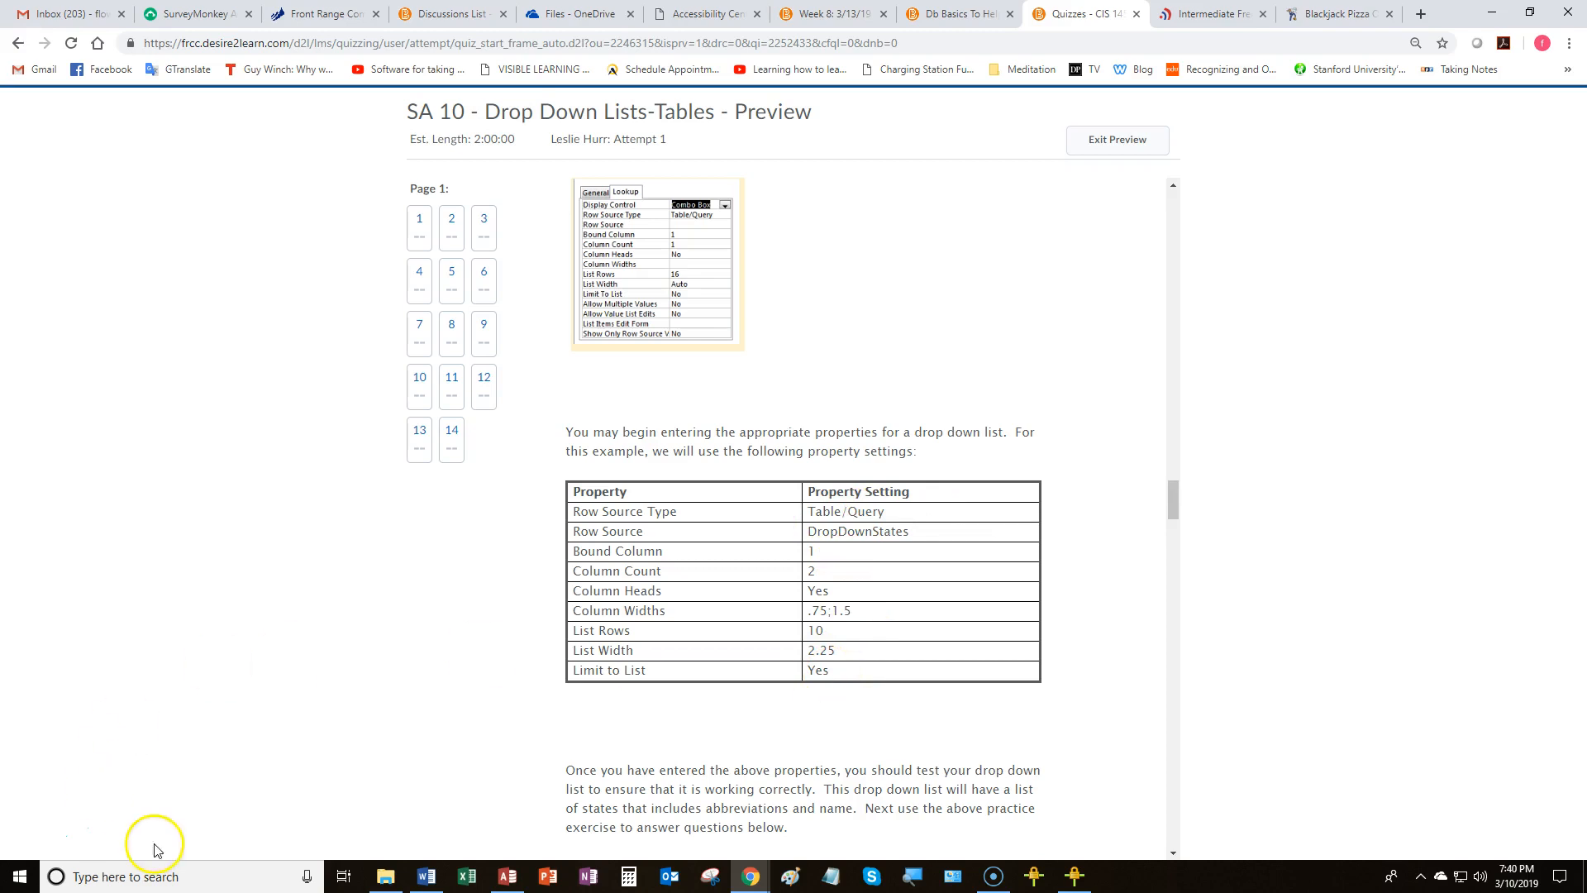
- In Access, make the State field of StudentContacts a Combo Box in its lookup properties, with DropDownStates as the Row Source
{"action": "left_click", "coordinate": [26, 832]}
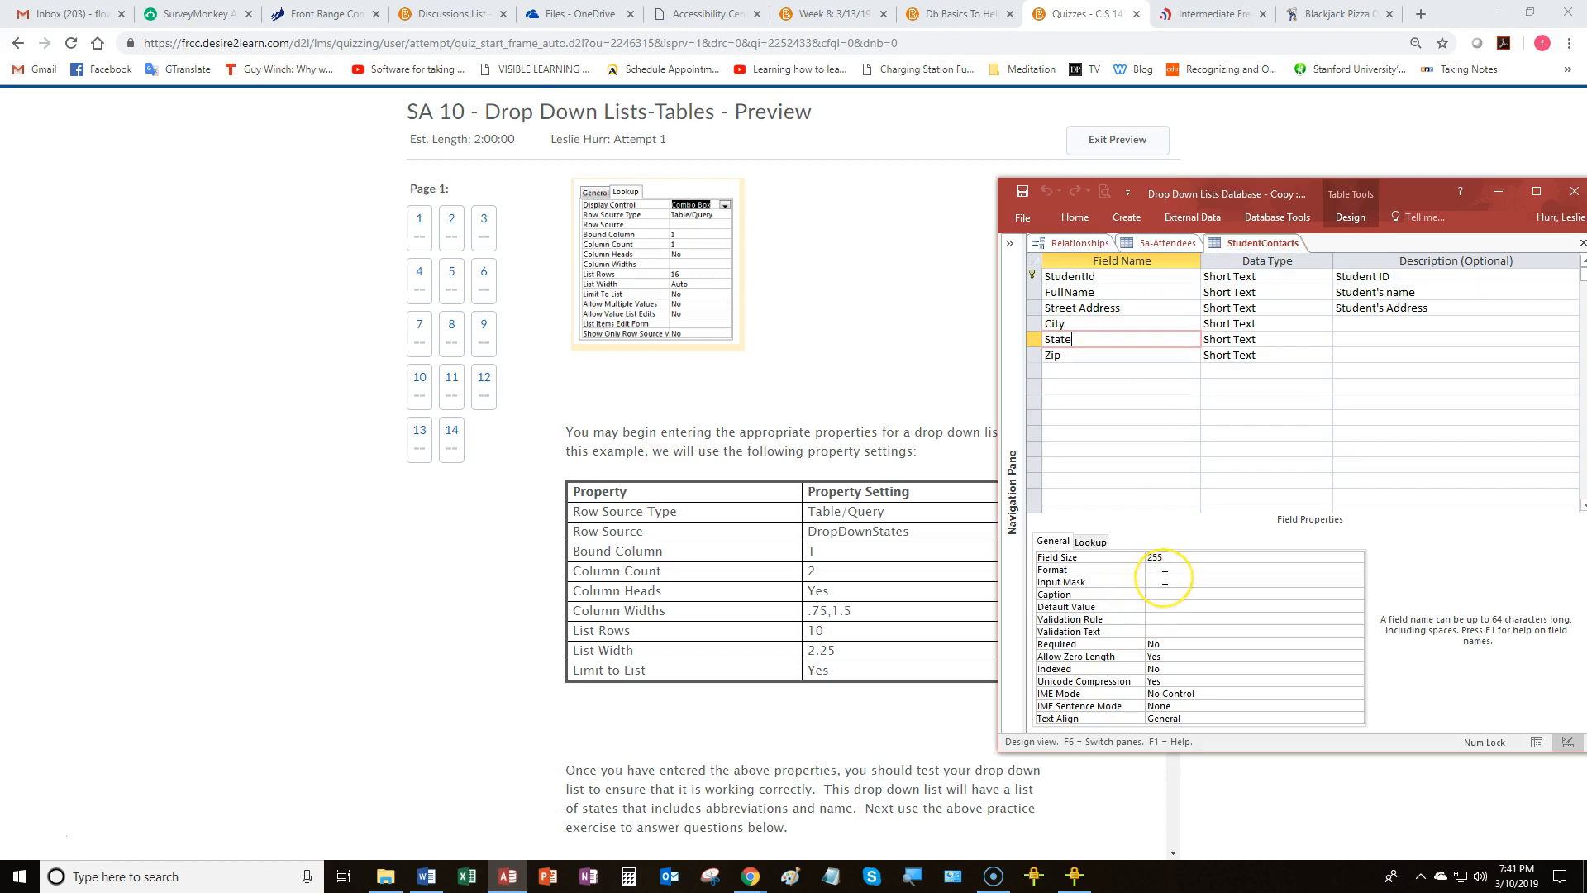
{"action": "left_click", "coordinate": [1090, 541]}
{"action": "left_click", "coordinate": [1274, 556]}
{"action": "left_click", "coordinate": [1356, 557]}
{"action": "left_click", "coordinate": [1326, 593]}
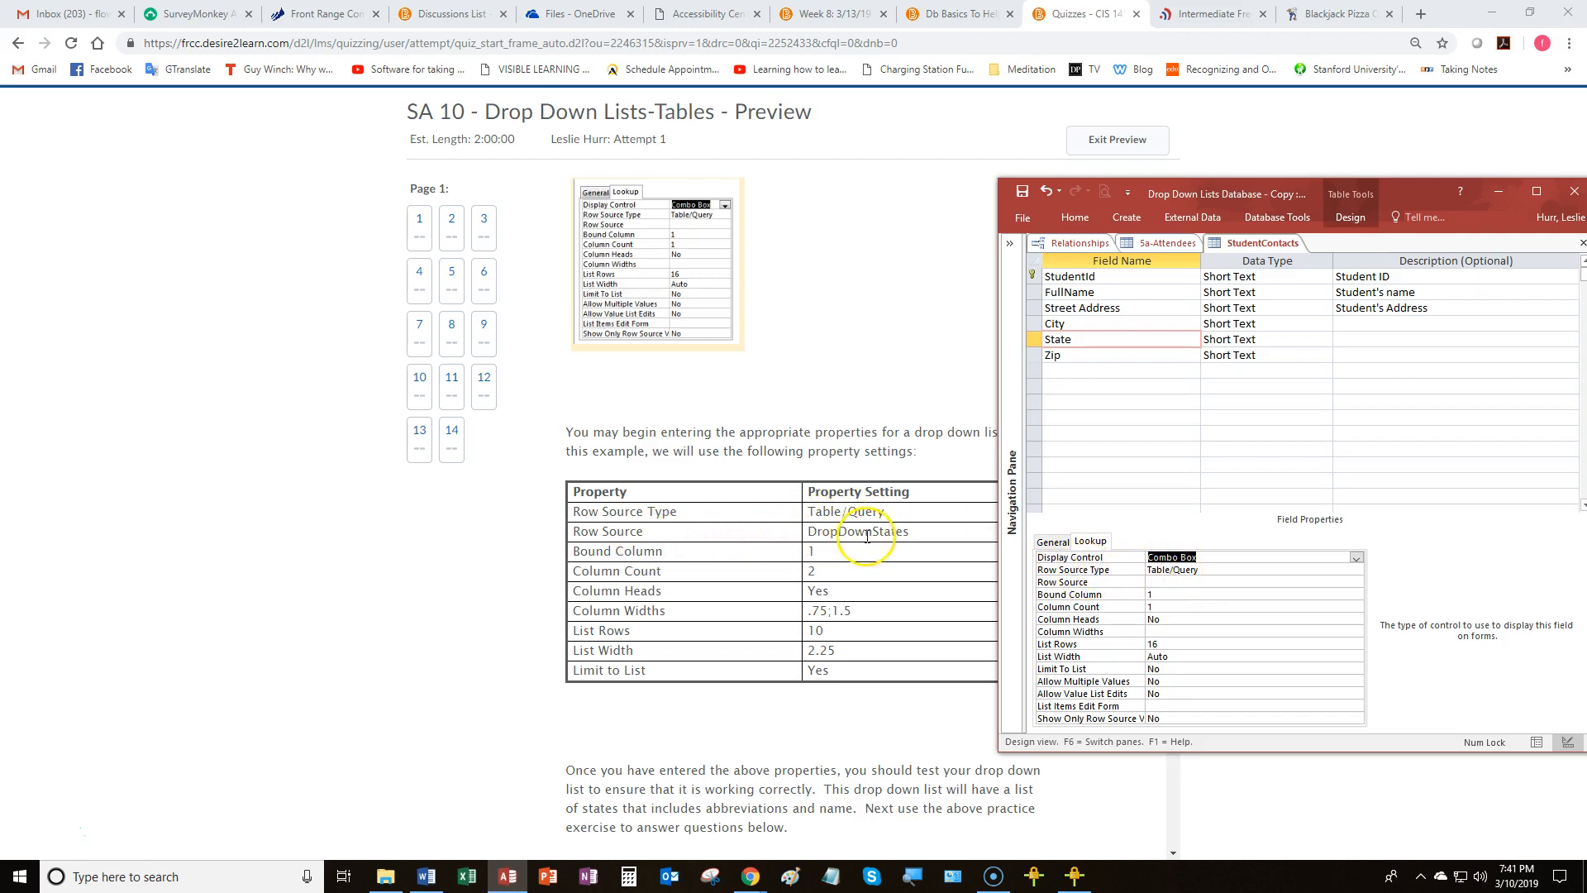
{"action": "left_click", "coordinate": [1174, 582]}
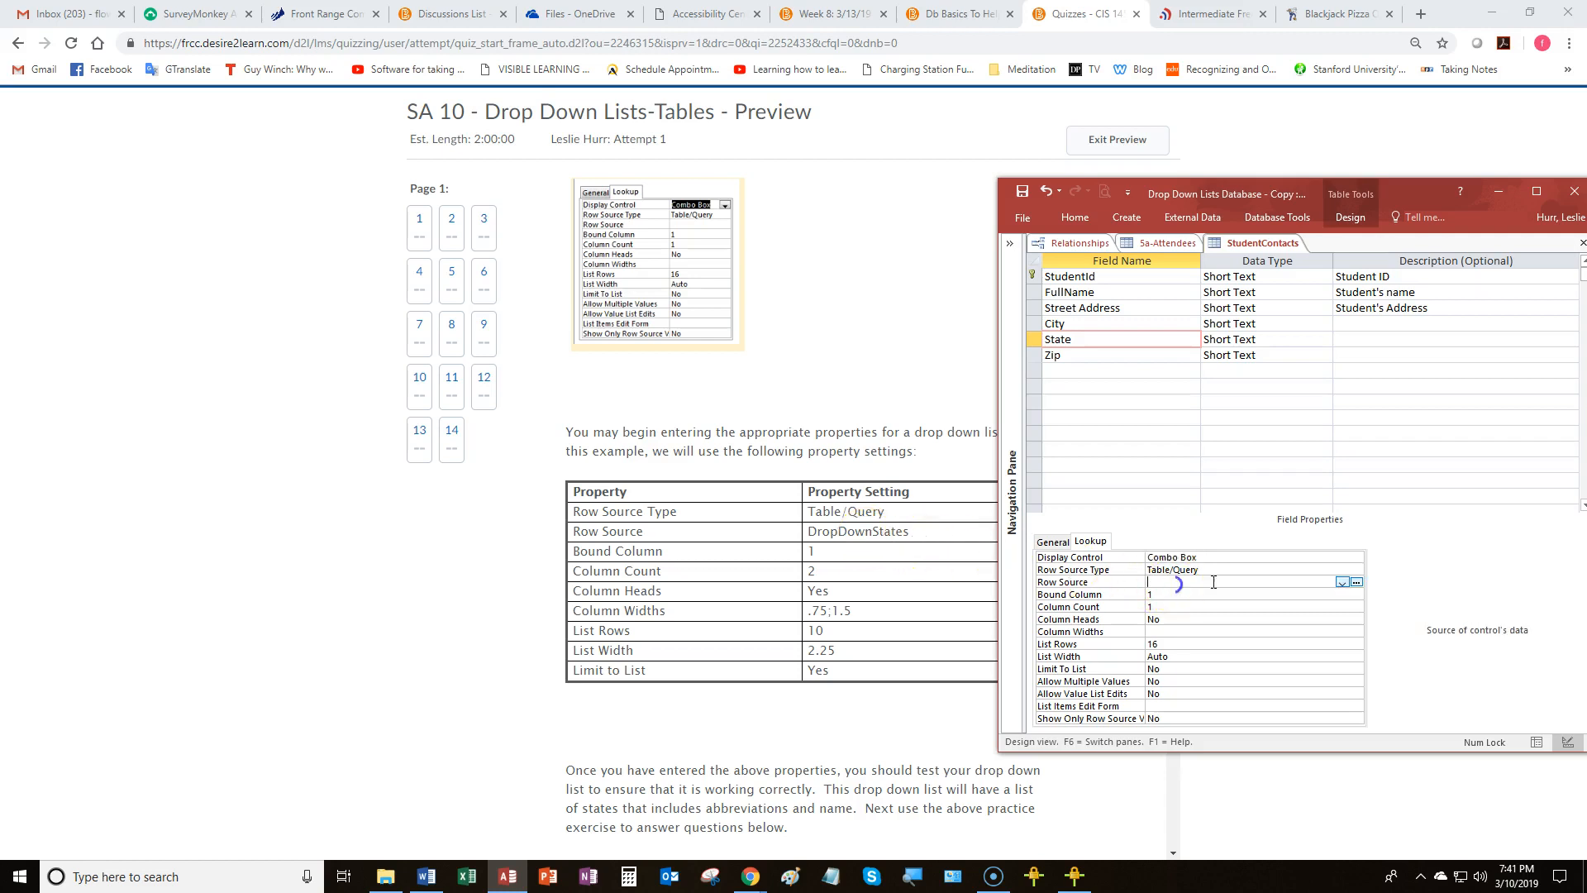
{"action": "left_click", "coordinate": [1342, 583]}
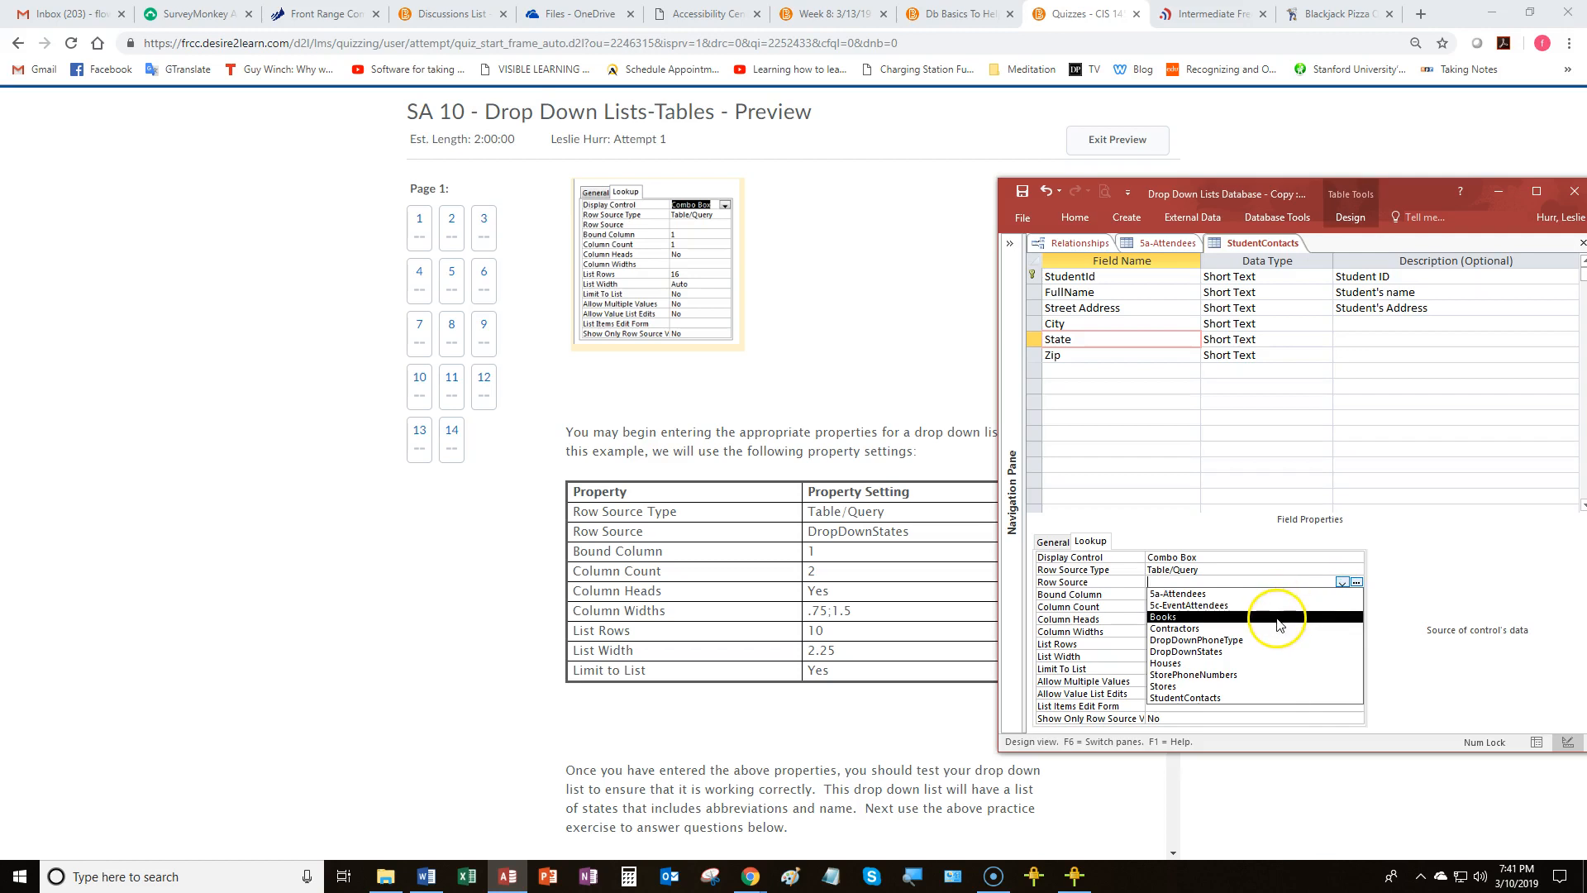
{"action": "left_click", "coordinate": [1265, 651]}
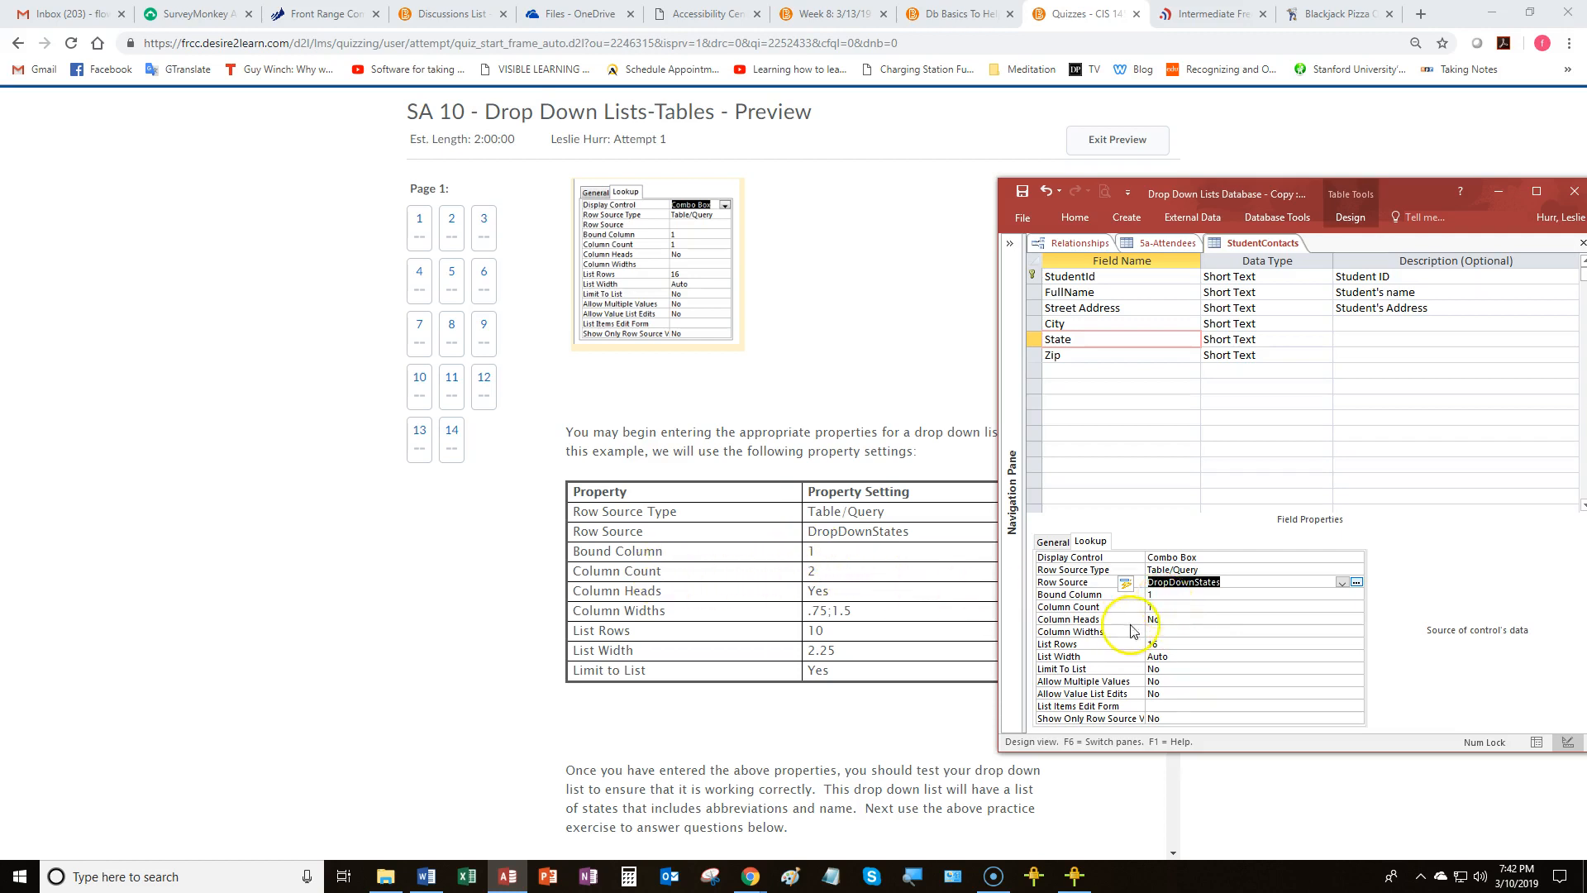
- Set the State lookup's Column Count to 2, Column Heads to Yes, and Column Widths to .75;1.5
{"action": "double_click", "coordinate": [1149, 606]}
{"action": "type", "text": "2"}
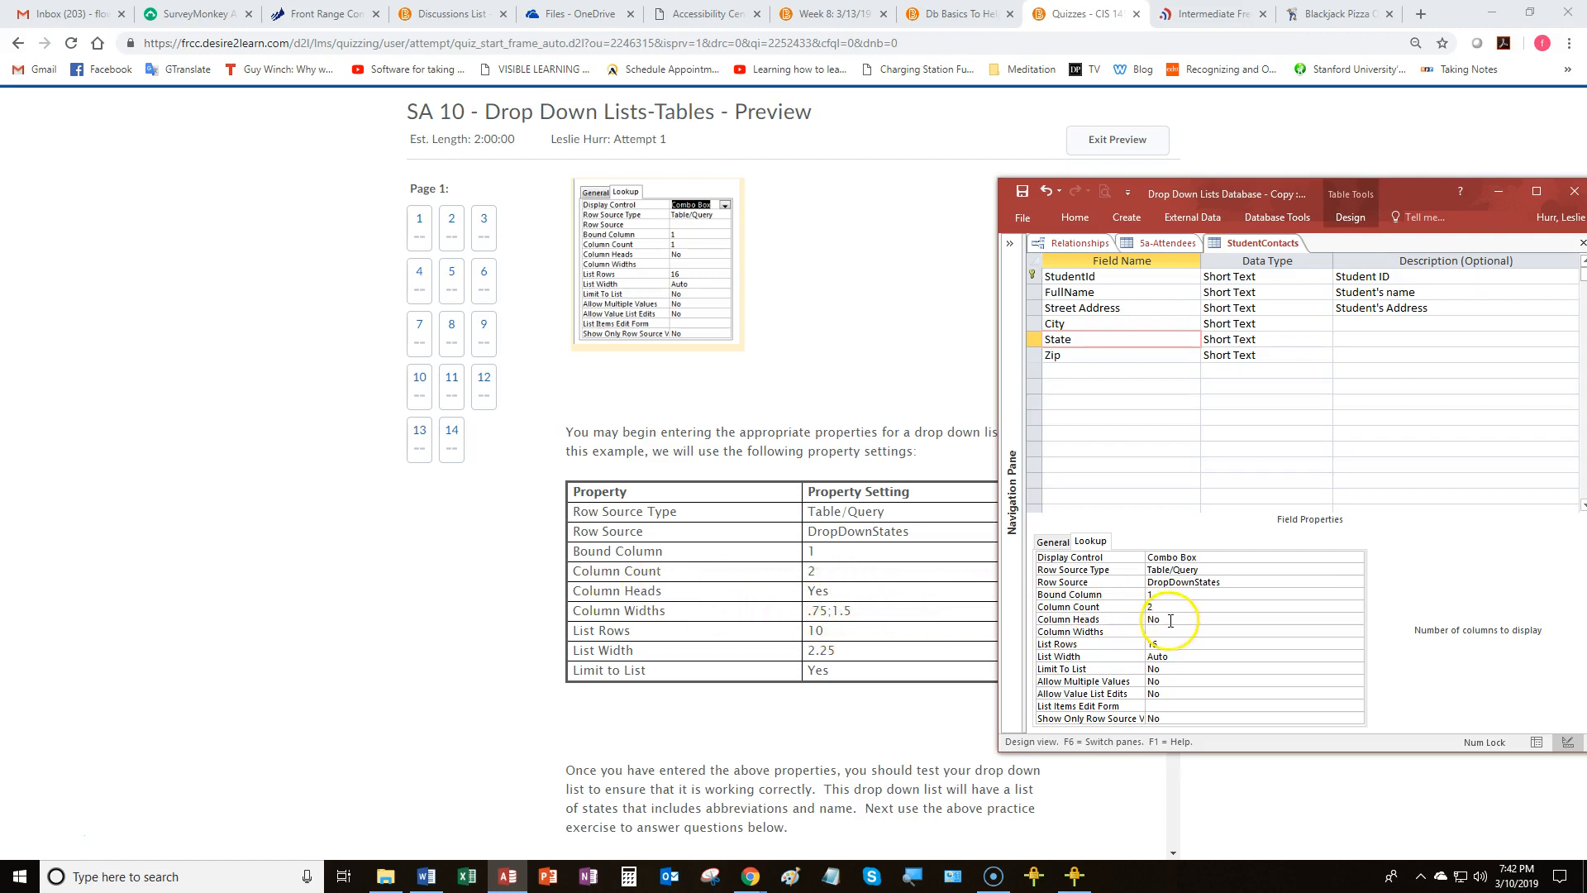
{"action": "left_click", "coordinate": [1145, 620]}
{"action": "type", "text": "yes"}
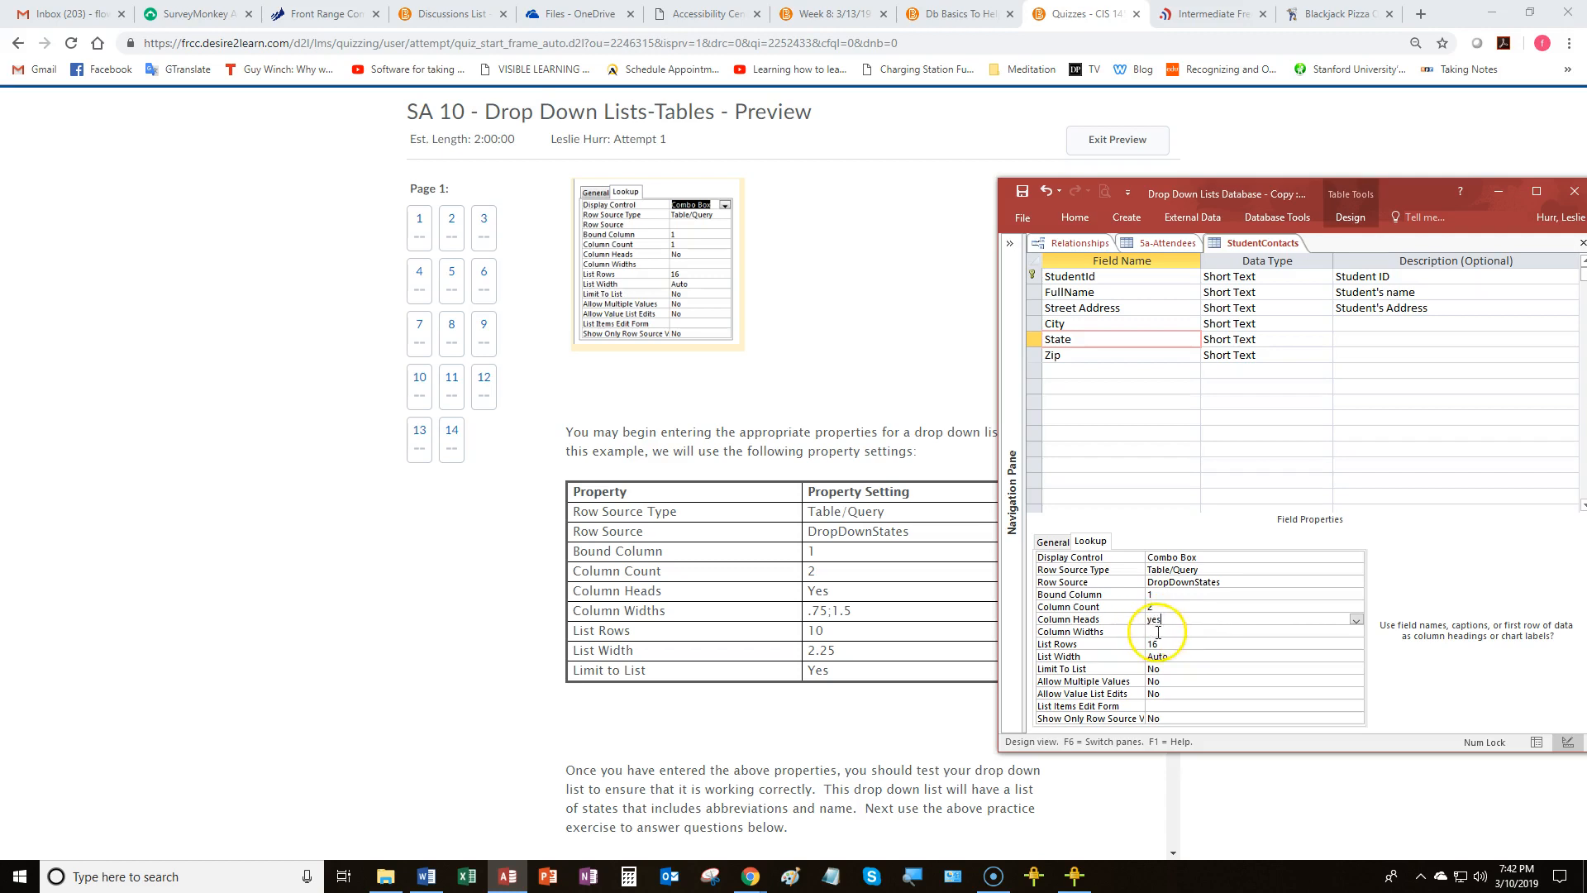
{"action": "left_click", "coordinate": [1132, 633]}
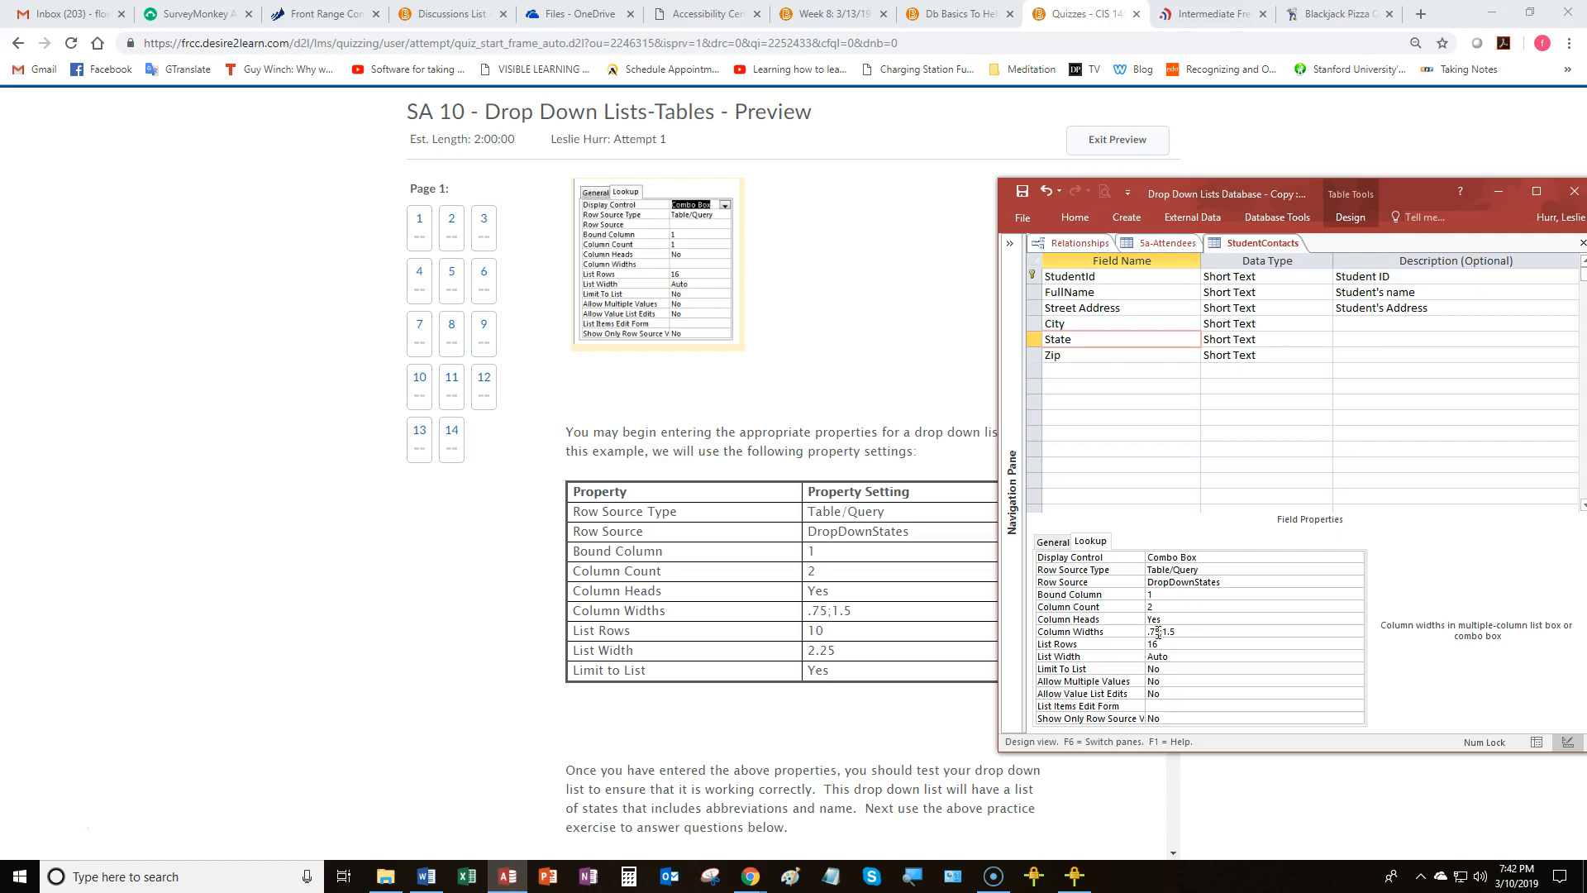
- Set the State lookup's List Rows to 10 and List Width to 2.25
{"action": "left_click", "coordinate": [1160, 643]}
{"action": "key", "text": "BackSpace"}
{"action": "type", "text": "0"}
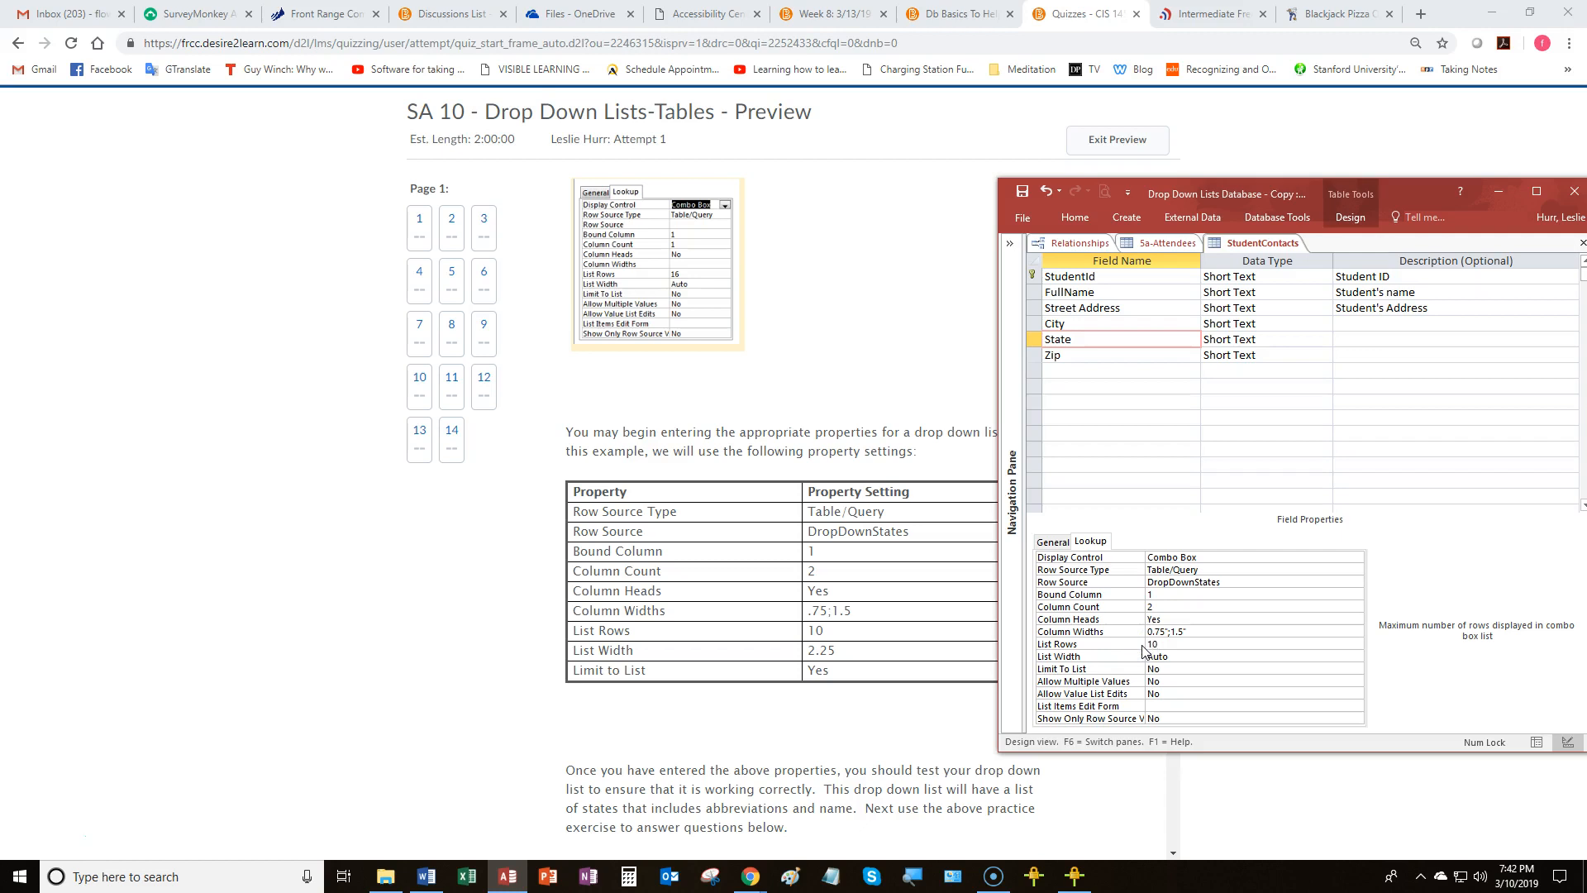
{"action": "left_click", "coordinate": [1161, 654]}
{"action": "left_click", "coordinate": [1112, 656]}
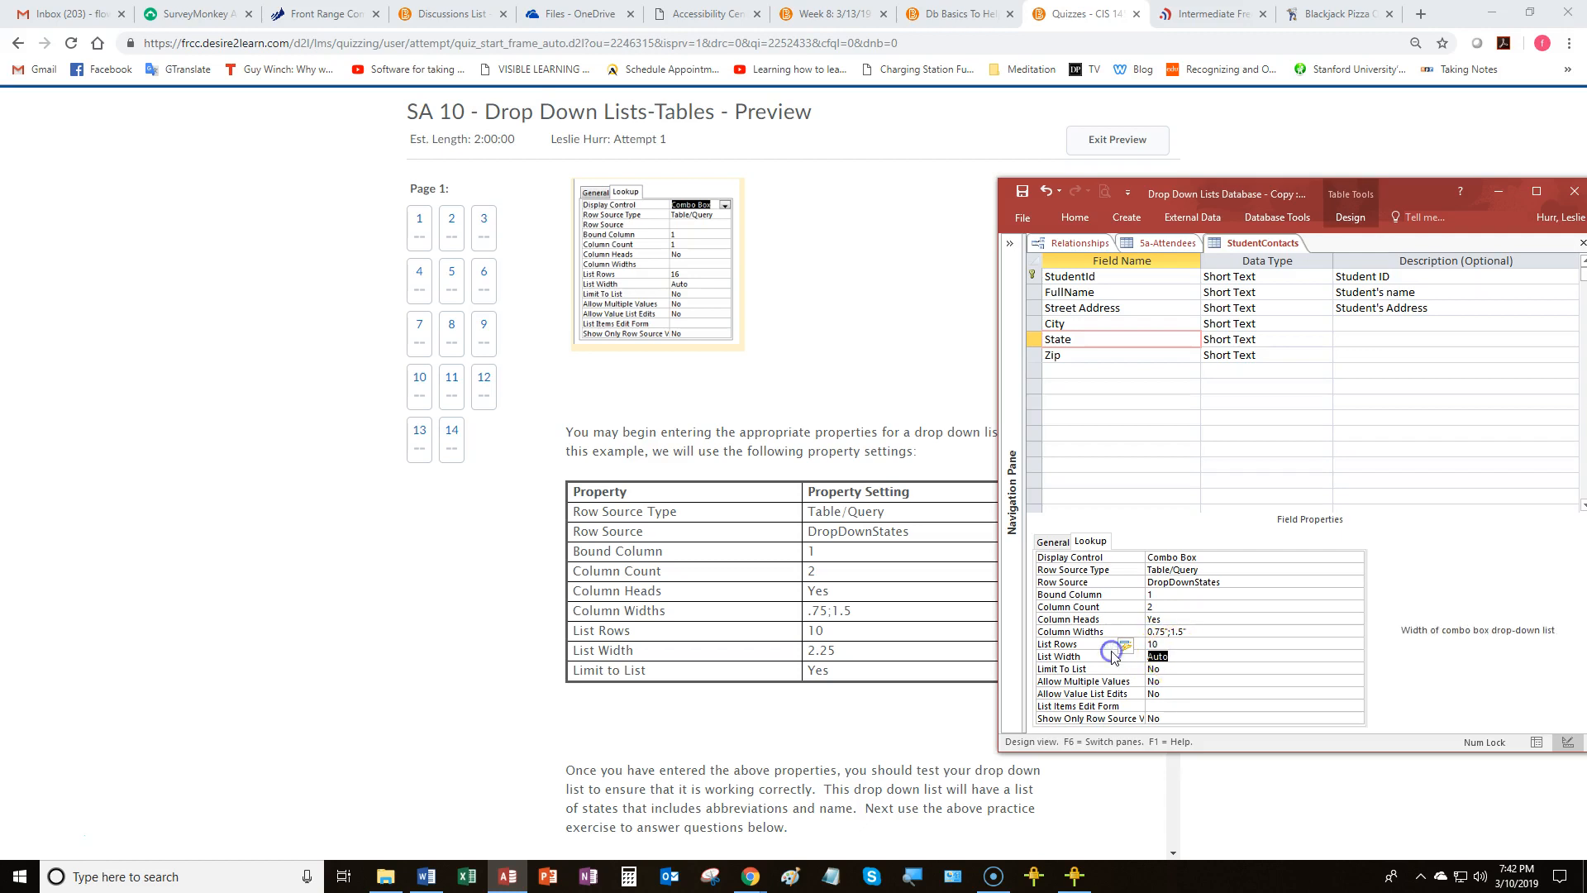
{"action": "type", "text": "2.25"}
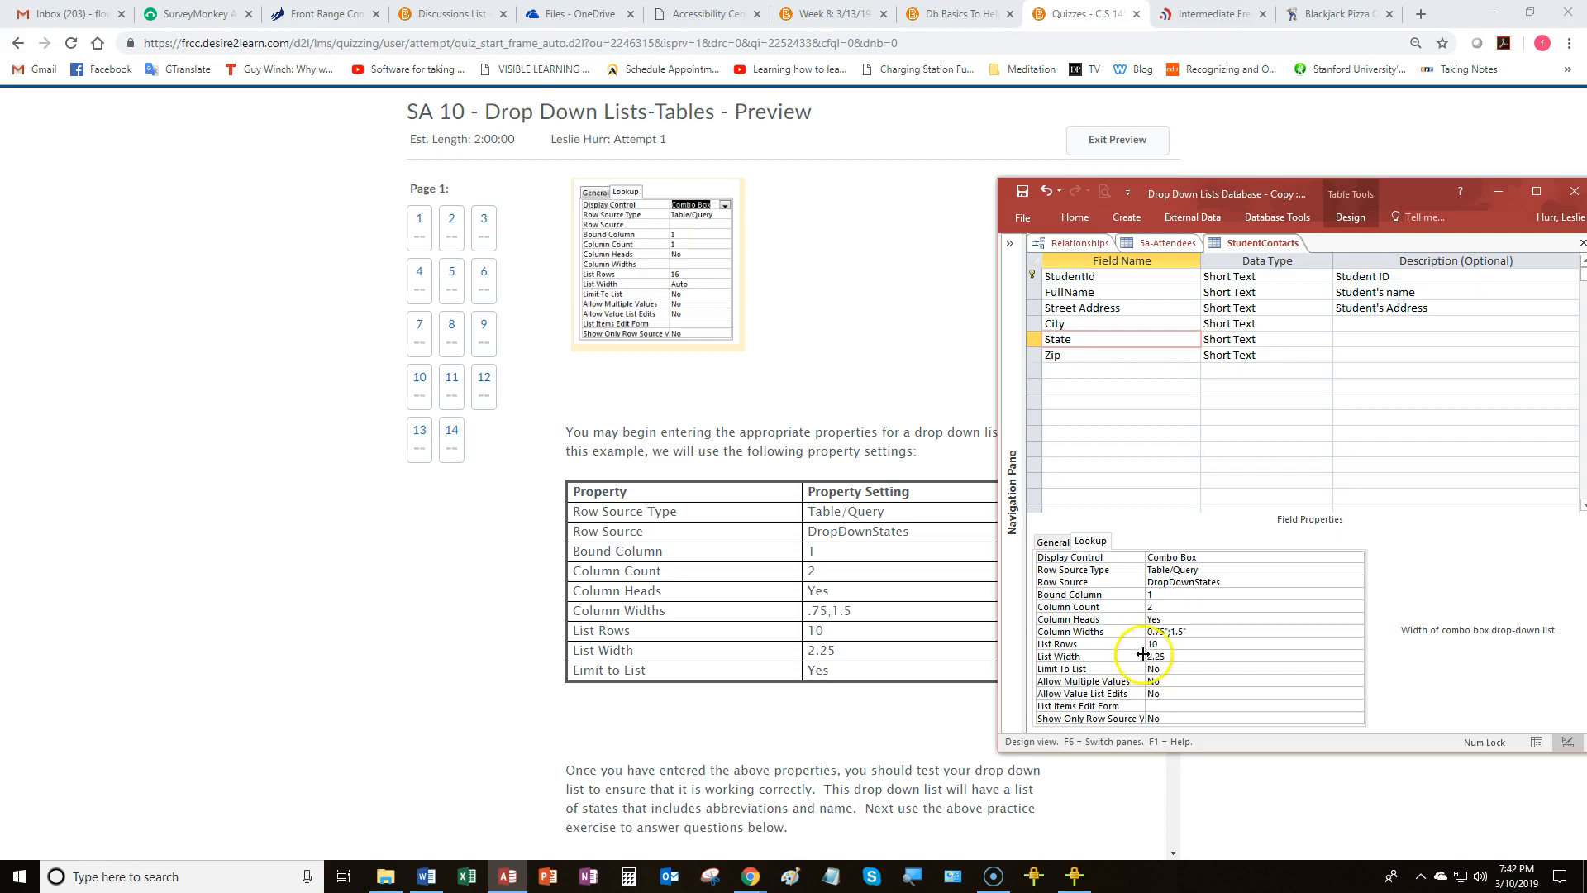
- Set the State lookup's Limit To List to Yes, and review its List Width and Column Widths
{"action": "left_click", "coordinate": [1139, 669]}
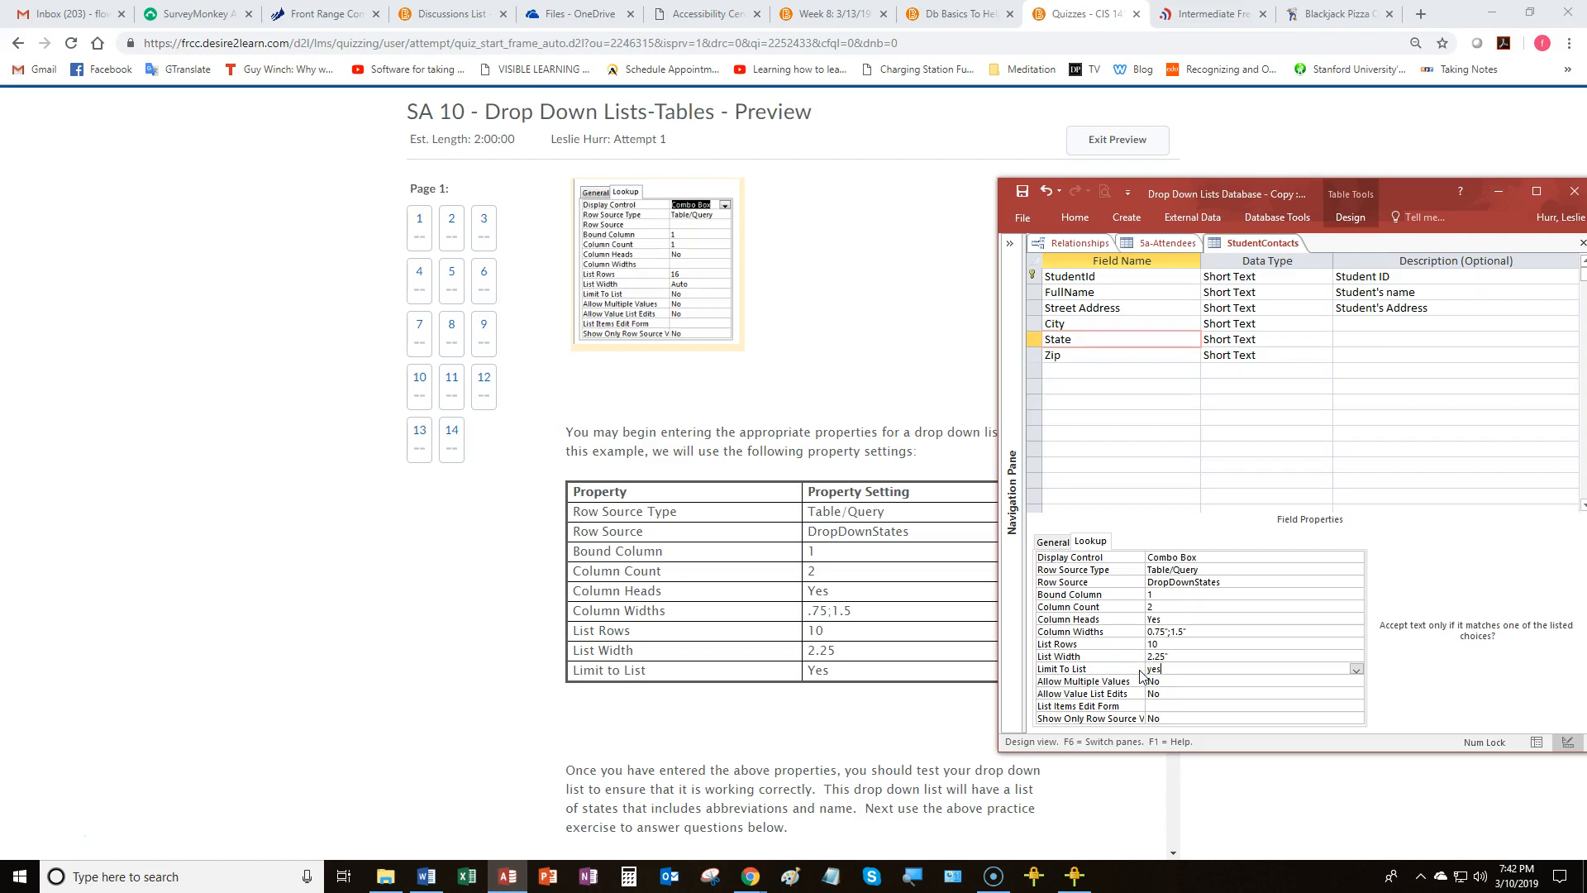
{"action": "type", "text": "yes"}
{"action": "left_click", "coordinate": [1176, 658]}
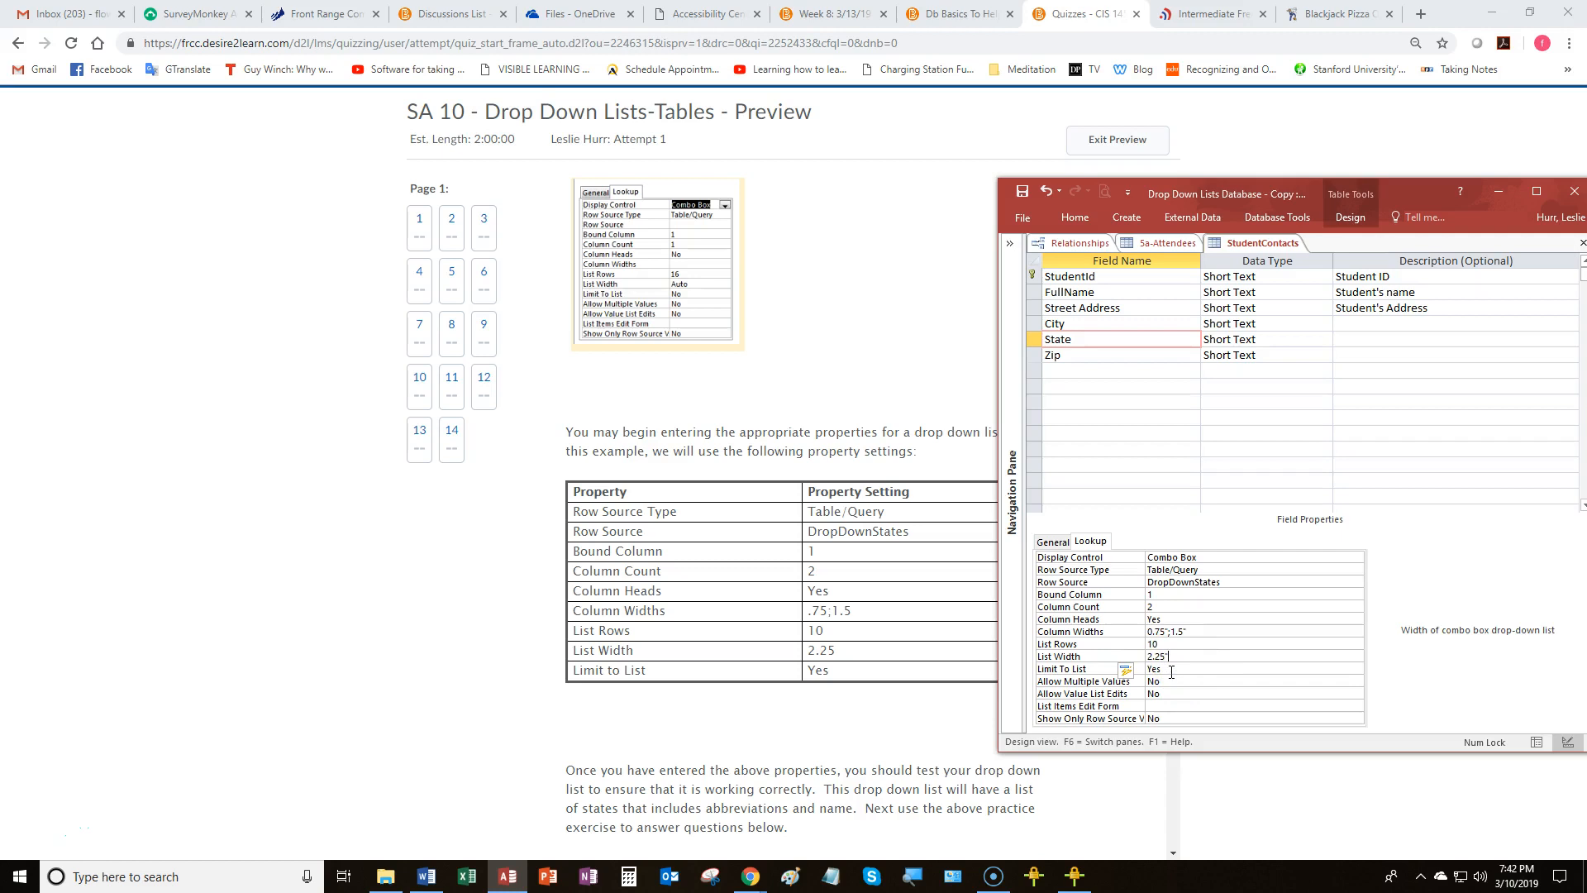
{"action": "left_click", "coordinate": [1175, 654]}
{"action": "left_click", "coordinate": [1197, 633]}
- Show StudentContacts in Datasheet View with the State column in sight, and test the first record's State list
{"action": "left_click", "coordinate": [1070, 218]}
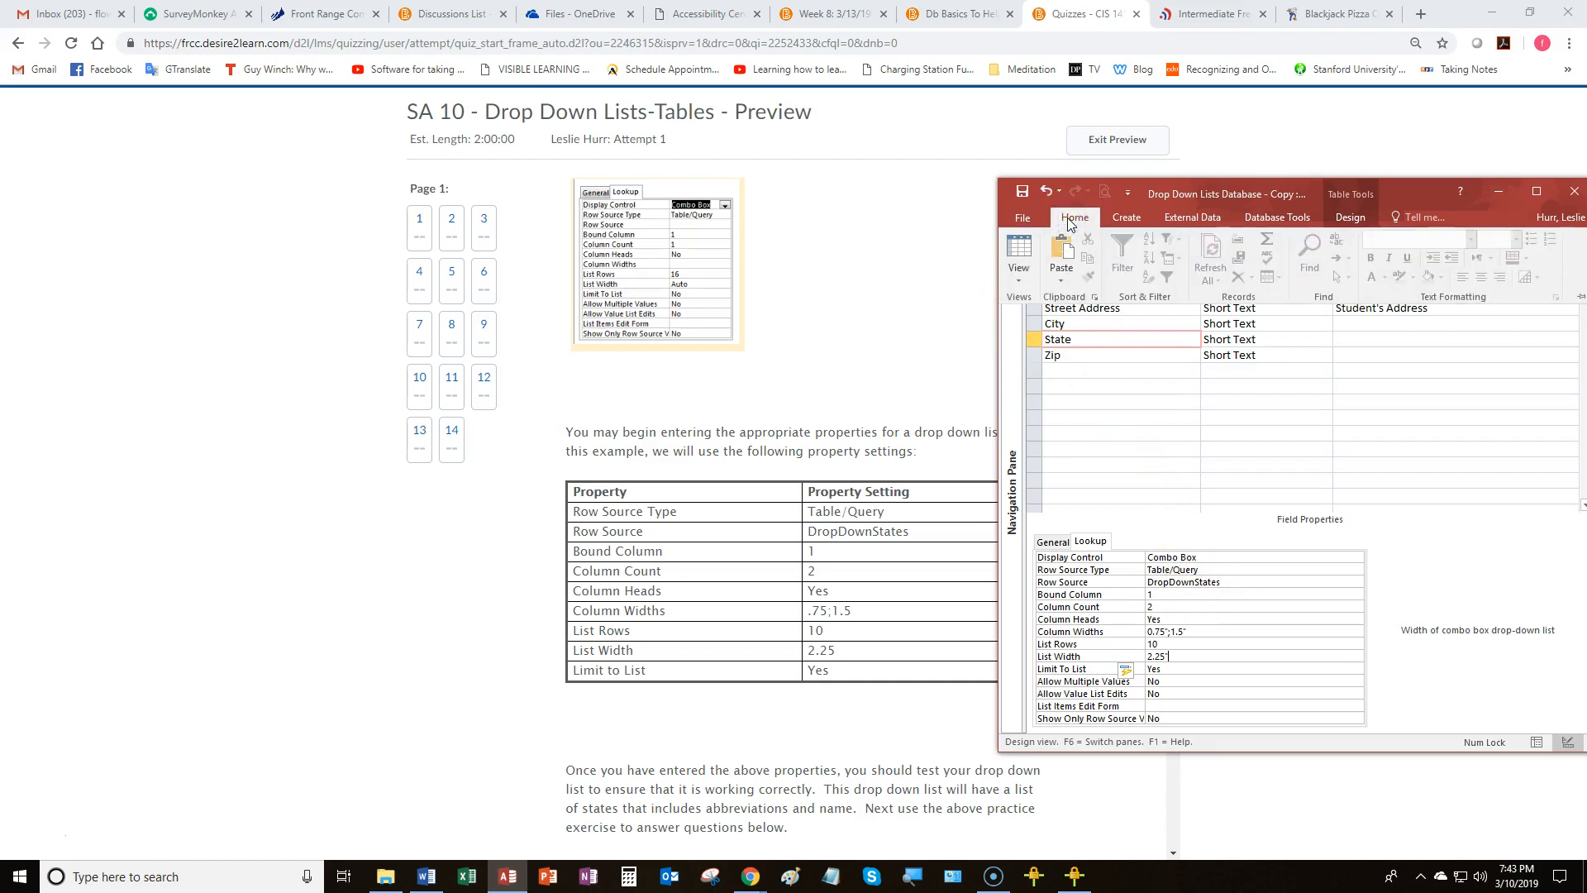
{"action": "left_click", "coordinate": [1069, 220]}
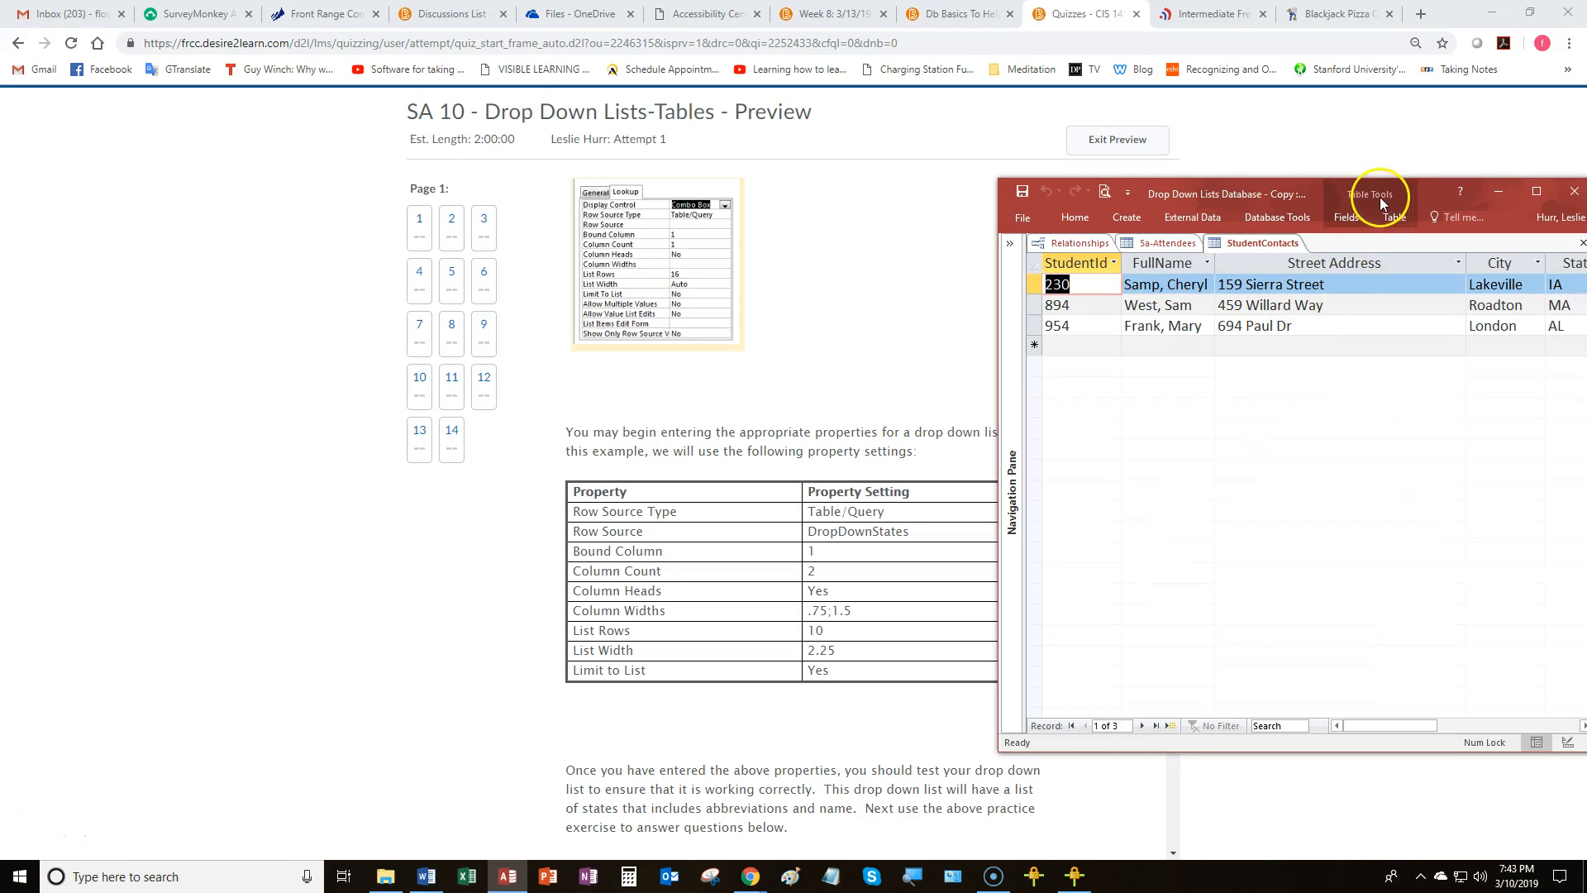
{"action": "left_click", "coordinate": [1279, 203]}
{"action": "left_click_drag", "start_coordinate": [1286, 188], "coordinate": [757, 209]}
{"action": "left_click_drag", "start_coordinate": [1066, 297], "coordinate": [1157, 291]}
{"action": "left_click", "coordinate": [1058, 309]}
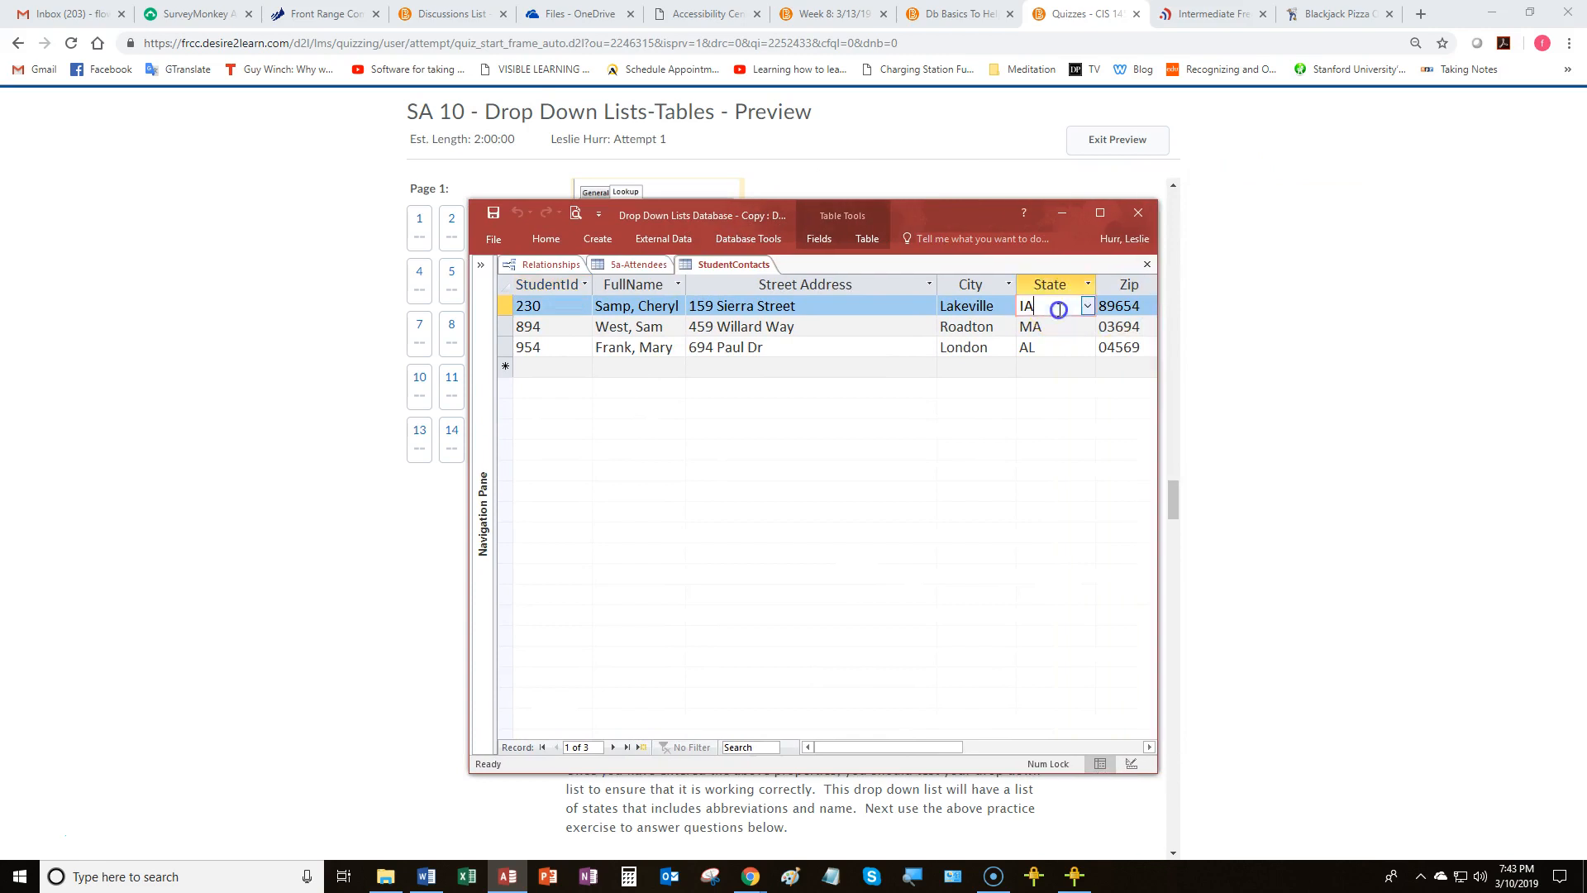
{"action": "left_click", "coordinate": [1087, 306]}
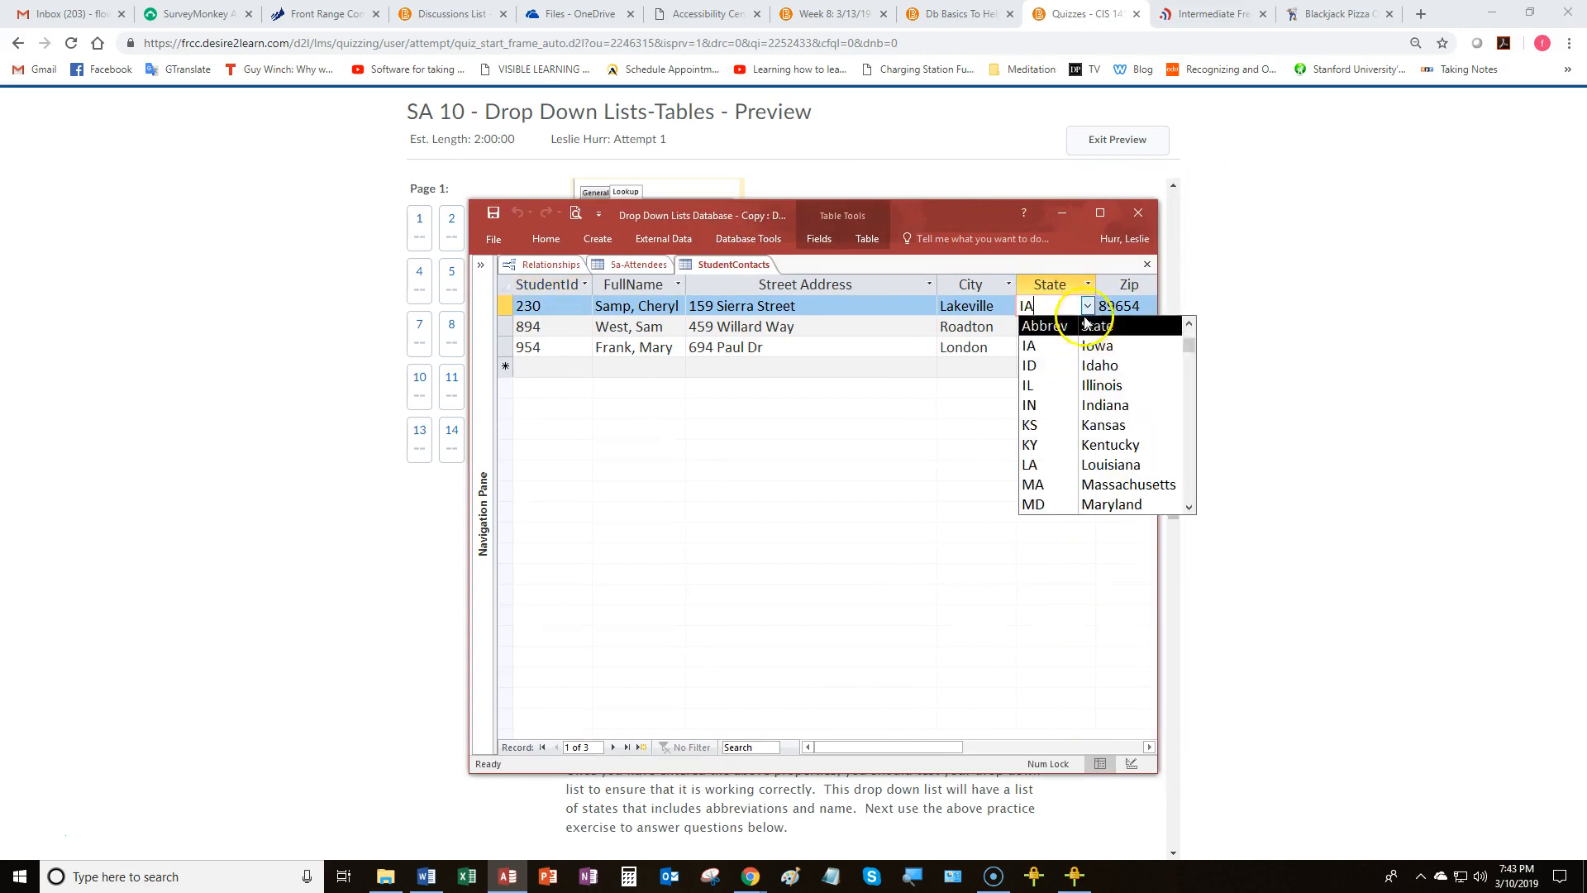
{"action": "left_click", "coordinate": [1056, 349]}
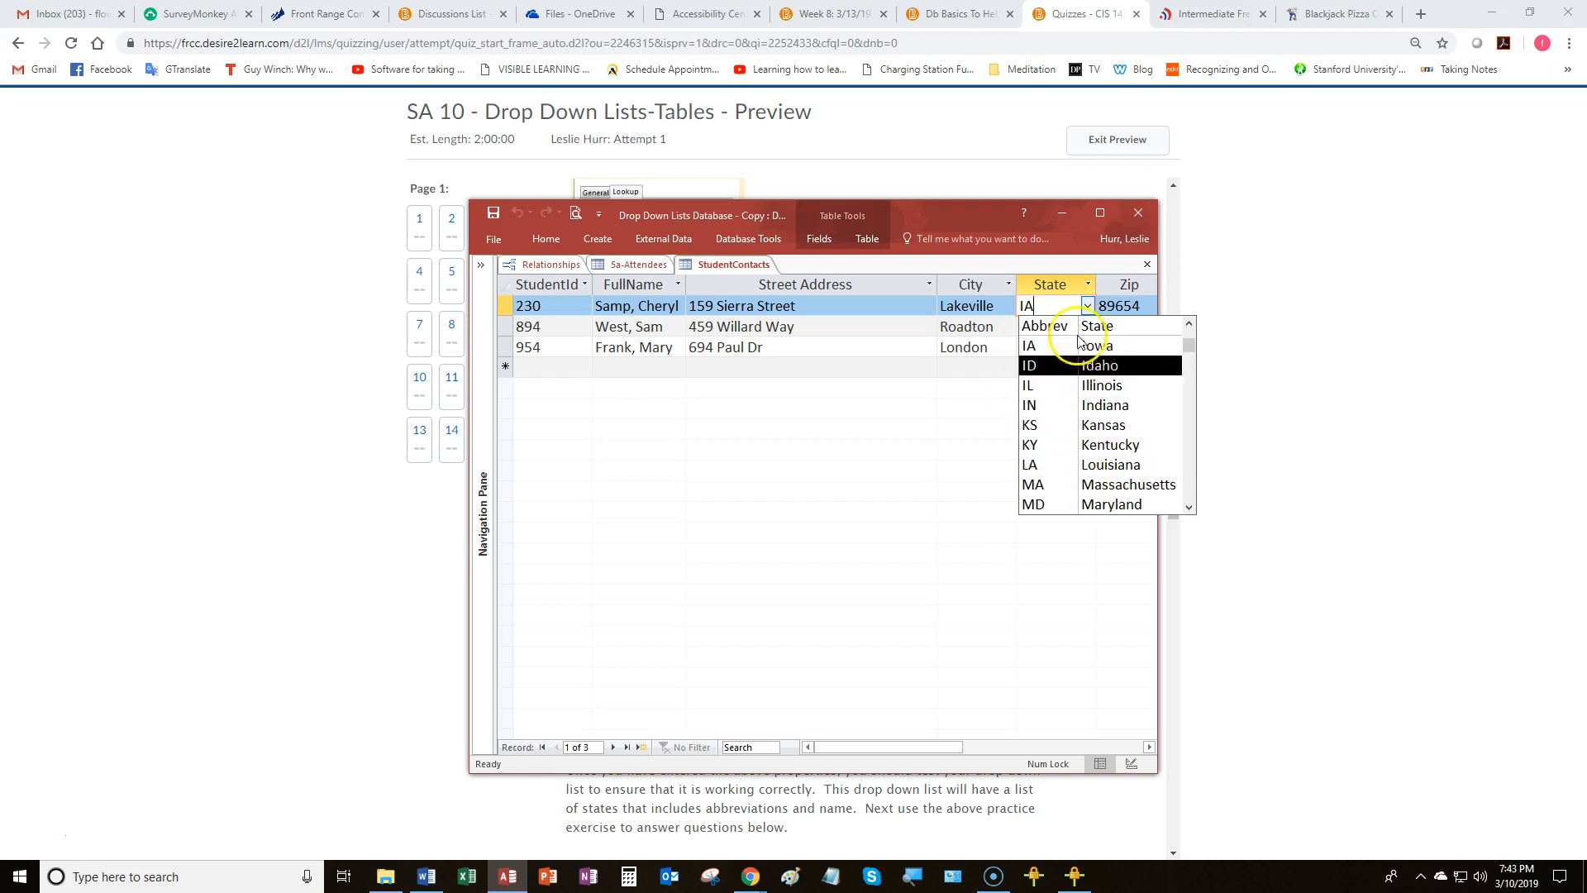
- Place the database window beside the quiz and read Questions 1 to 5, including the Houses, Contractors and Books drop-down exercises
{"action": "left_click", "coordinate": [955, 221]}
{"action": "left_click_drag", "start_coordinate": [955, 221], "coordinate": [1184, 210]}
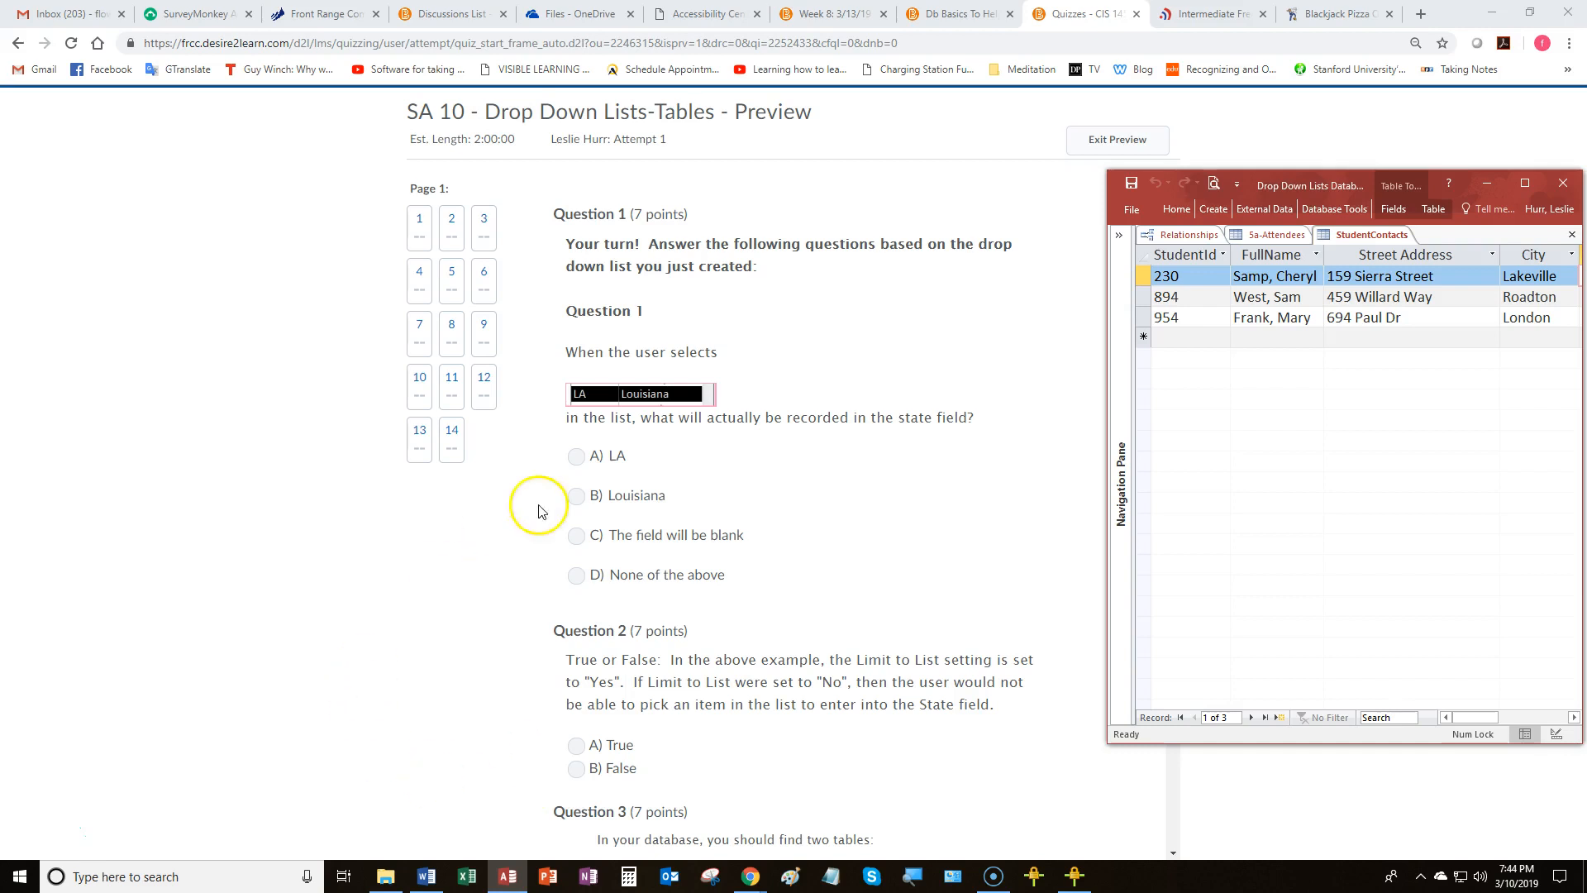
{"action": "scroll", "coordinate": [701, 736], "scroll_direction": "down", "scroll_amount": 2}
{"action": "scroll", "coordinate": [701, 736], "scroll_direction": "down", "scroll_amount": 8}
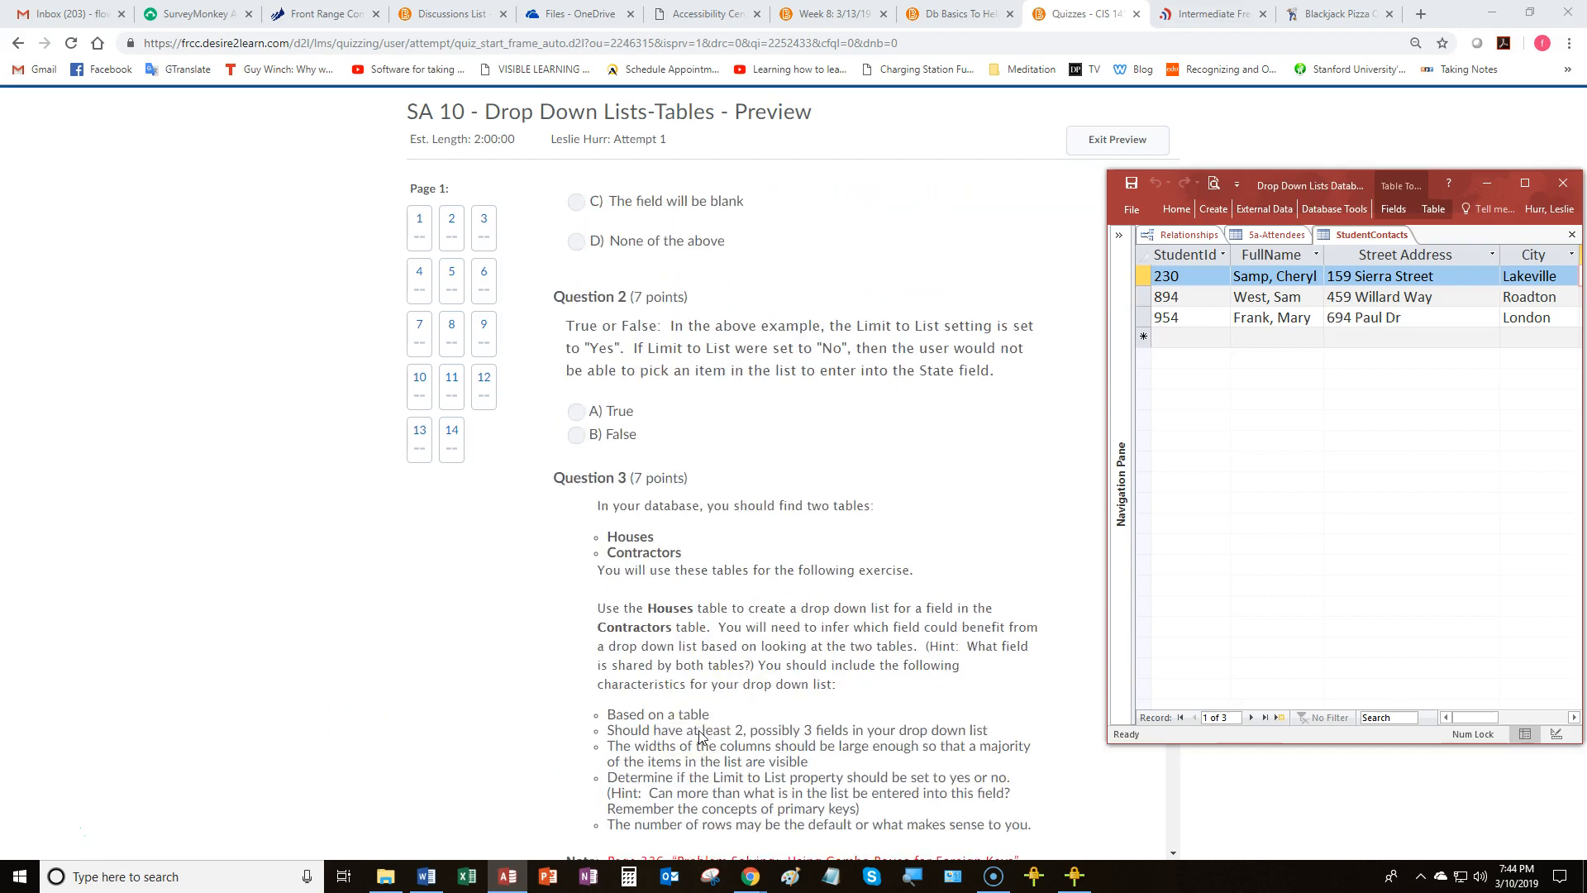
{"action": "scroll", "coordinate": [700, 736], "scroll_direction": "down", "scroll_amount": 7}
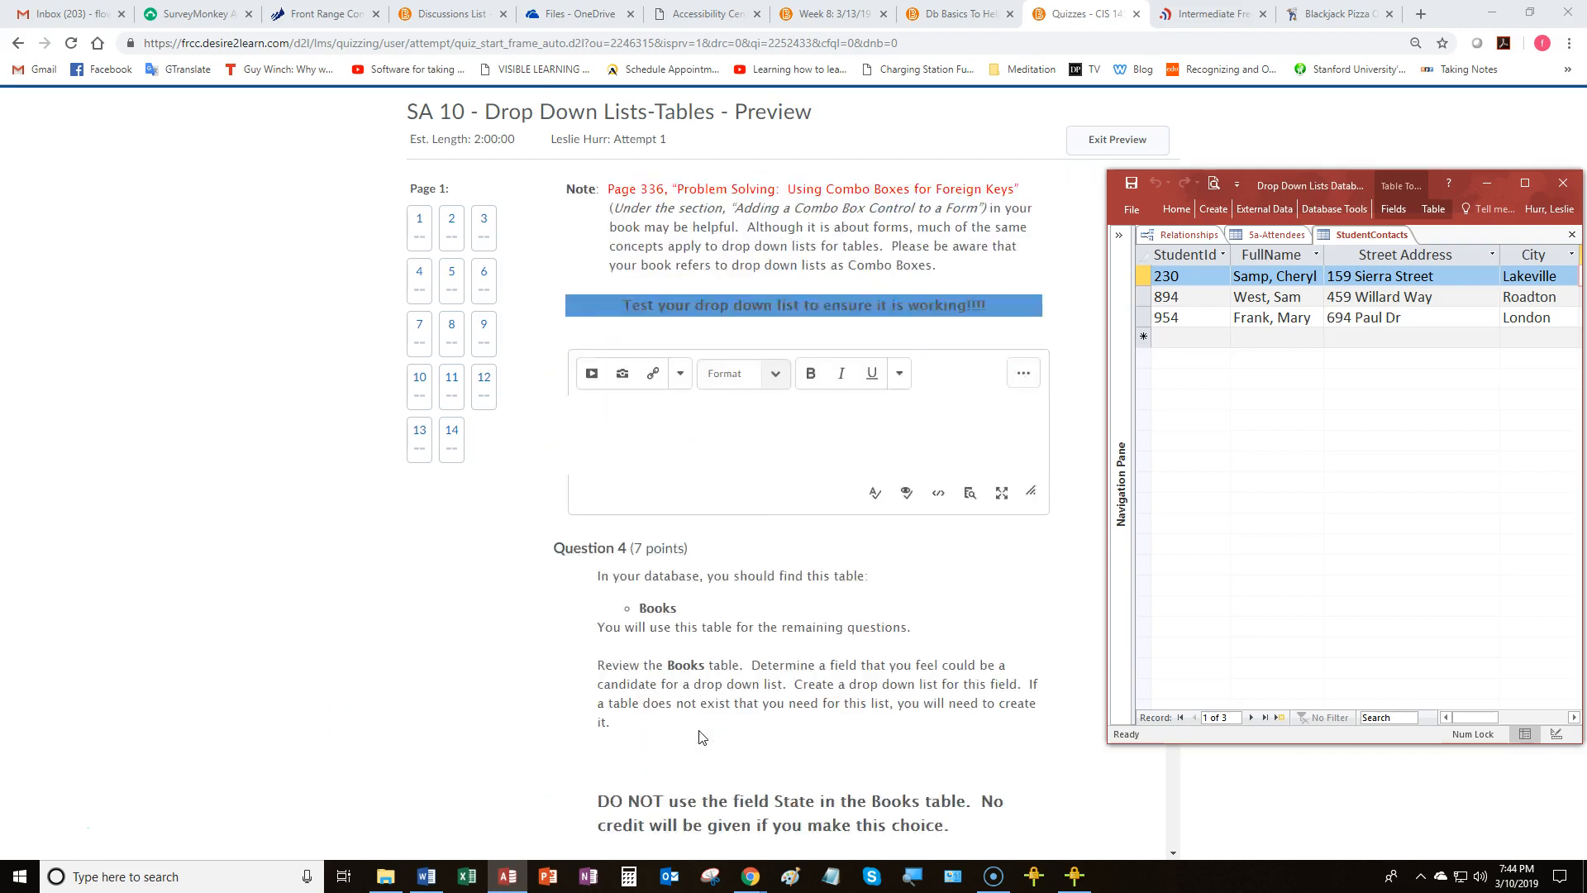
{"action": "scroll", "coordinate": [701, 735], "scroll_direction": "down", "scroll_amount": 3}
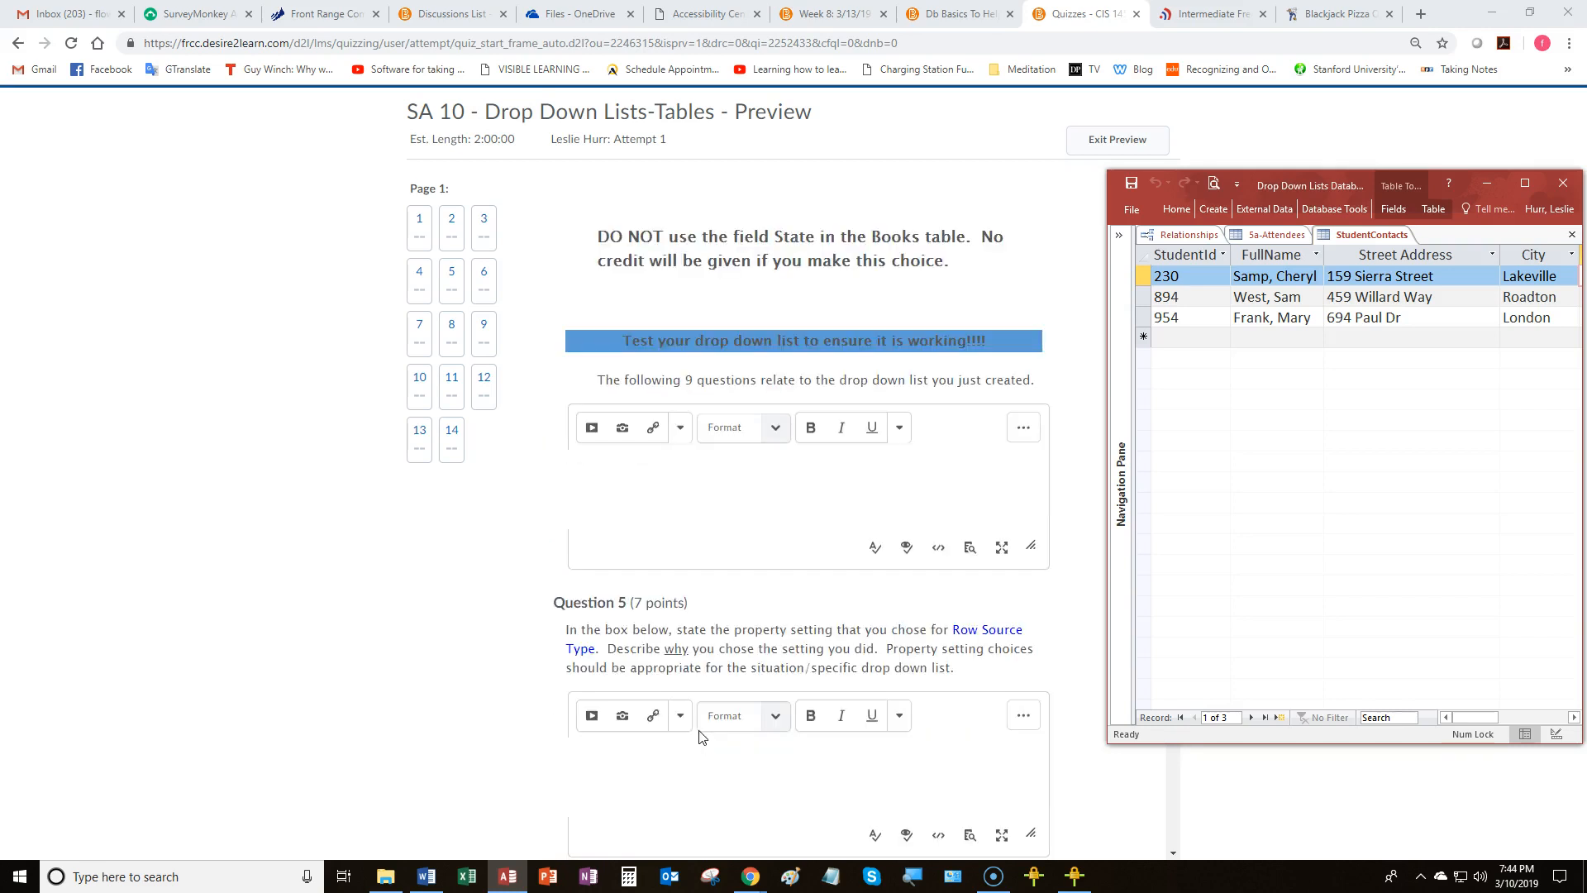
{"action": "scroll", "coordinate": [699, 733], "scroll_direction": "up", "scroll_amount": 5}
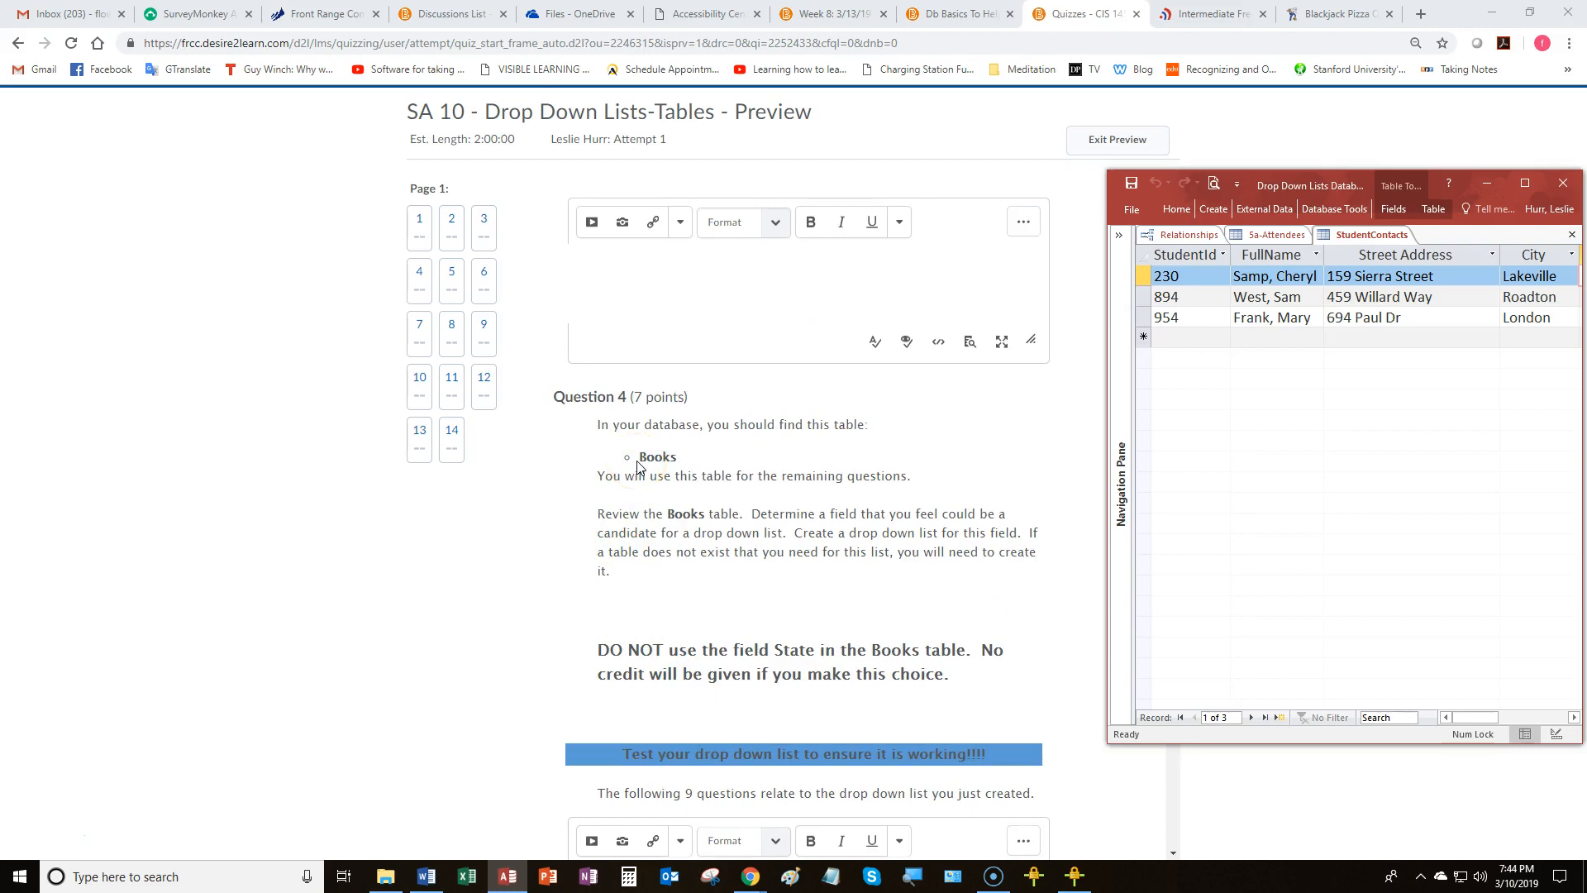
- Open the Books table, widen the database window to show its fields, and select the State column
{"action": "left_click", "coordinate": [1120, 236]}
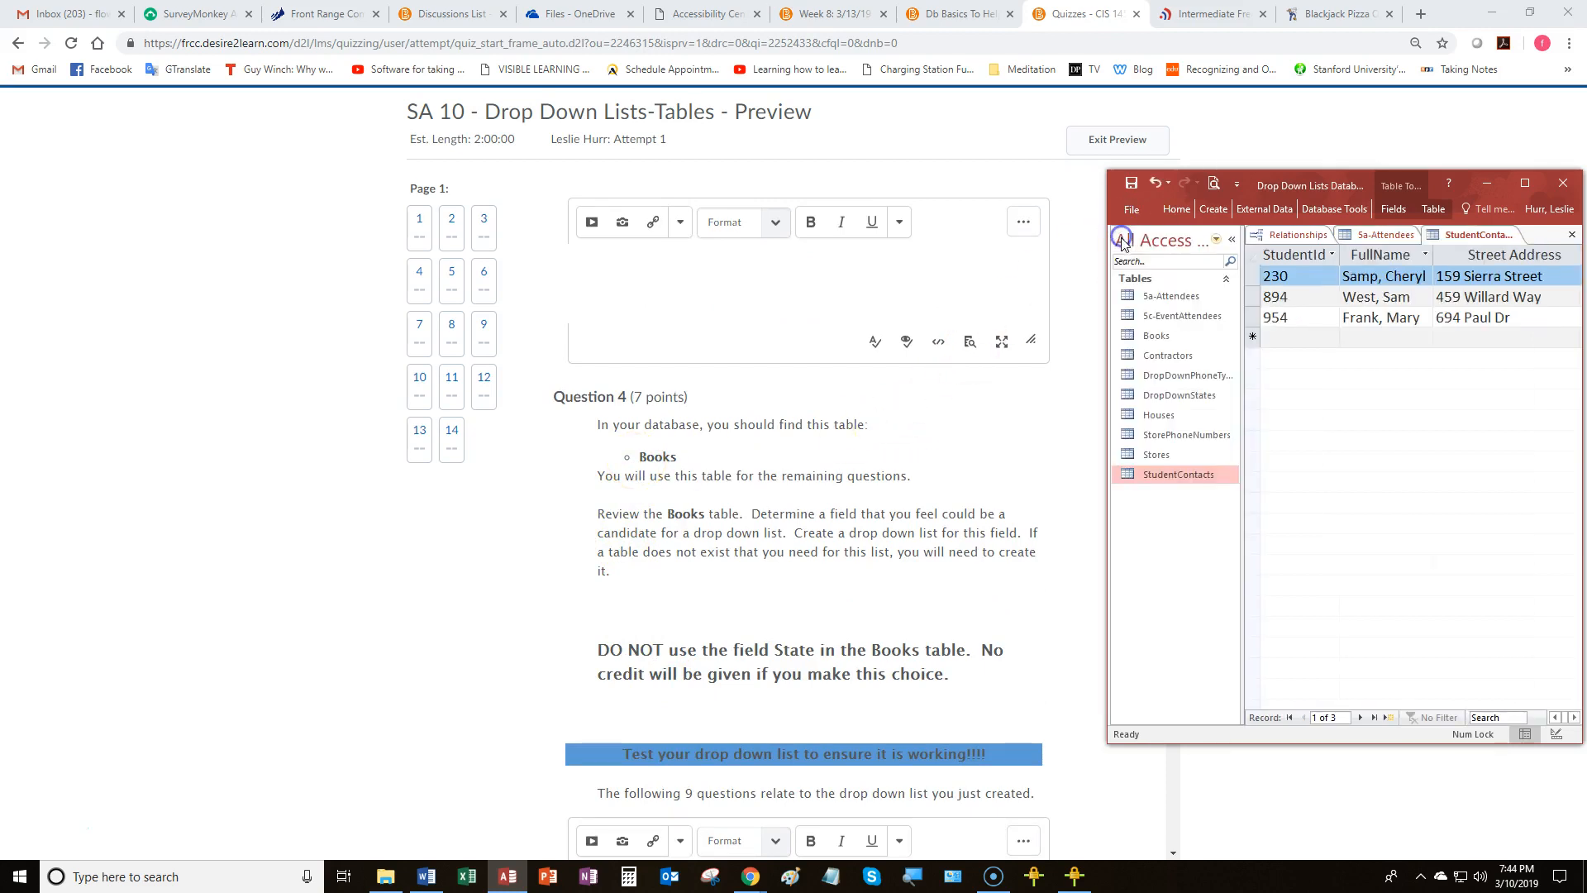
{"action": "left_click", "coordinate": [1159, 337]}
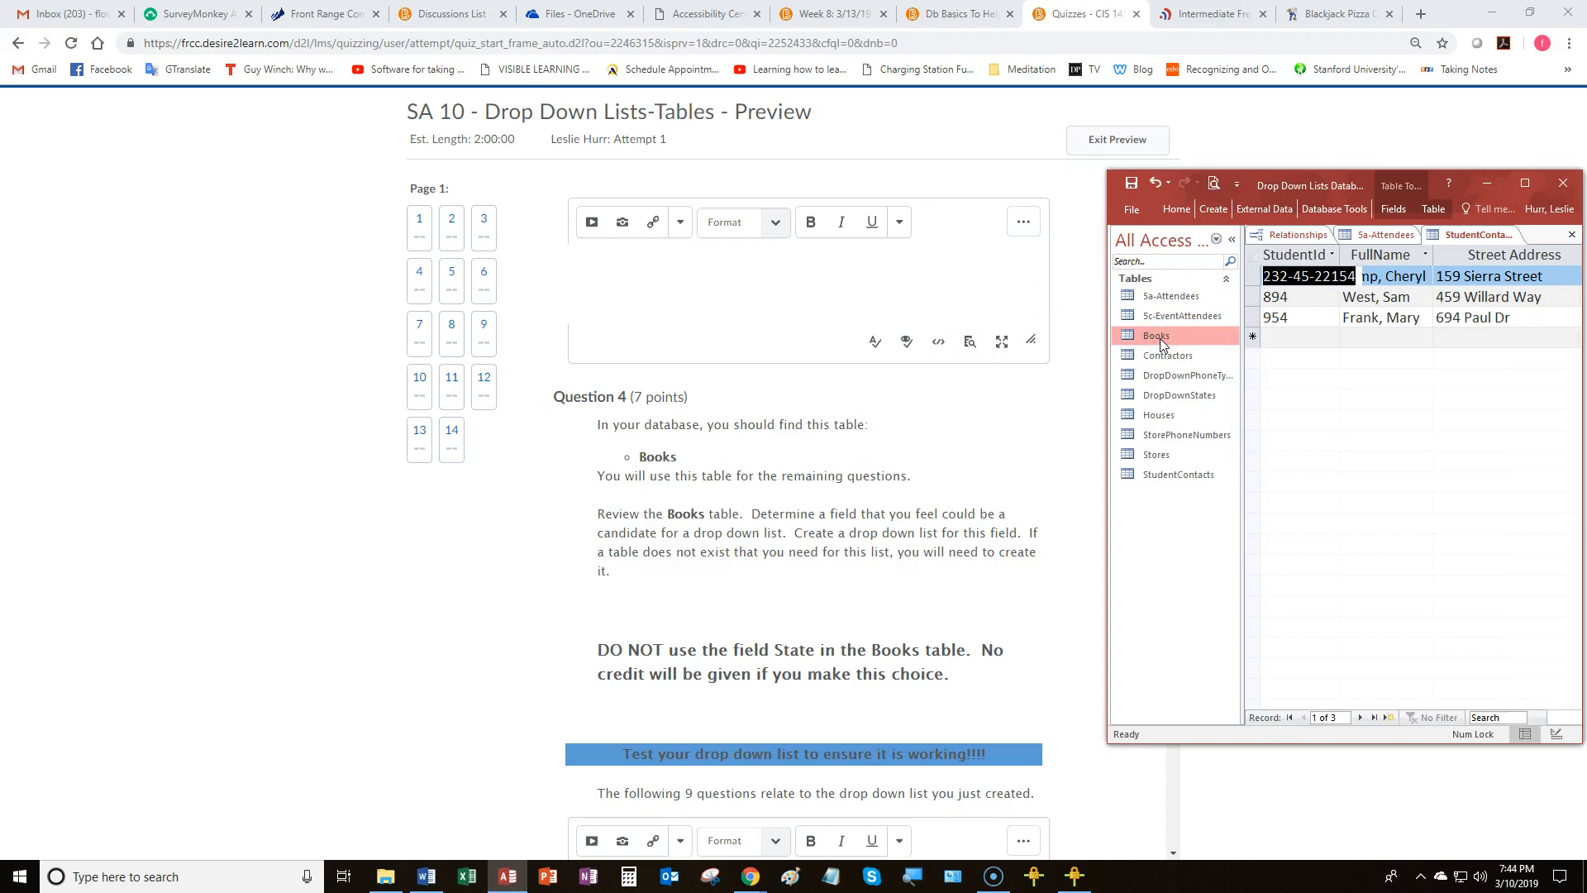
{"action": "double_click", "coordinate": [1158, 337]}
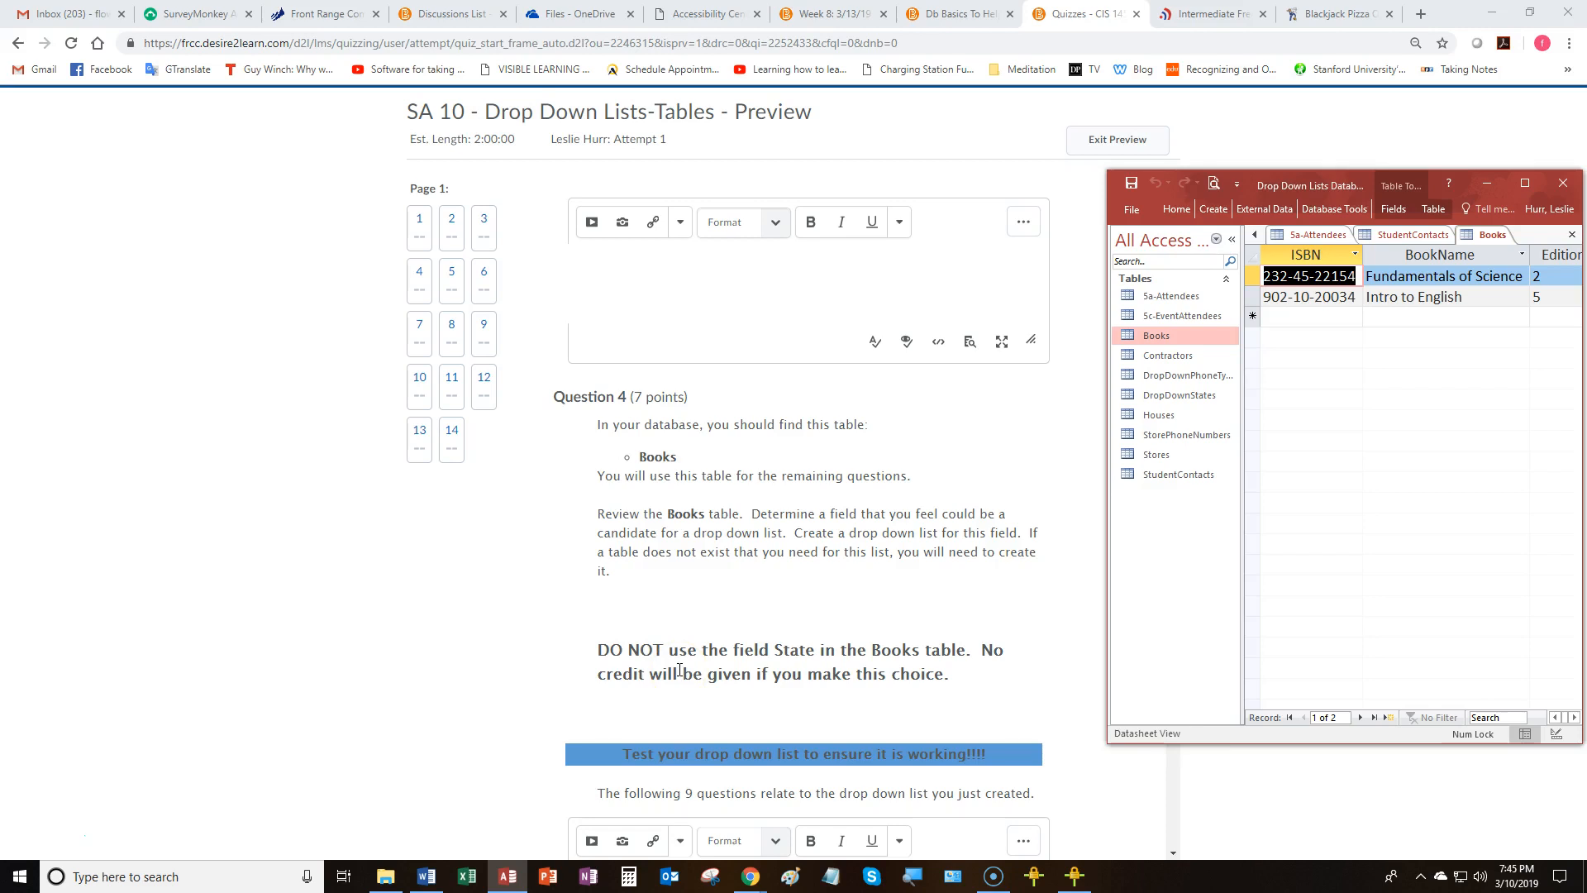
{"action": "left_click_drag", "start_coordinate": [1301, 184], "coordinate": [712, 189]}
{"action": "left_click_drag", "start_coordinate": [995, 273], "coordinate": [1529, 283]}
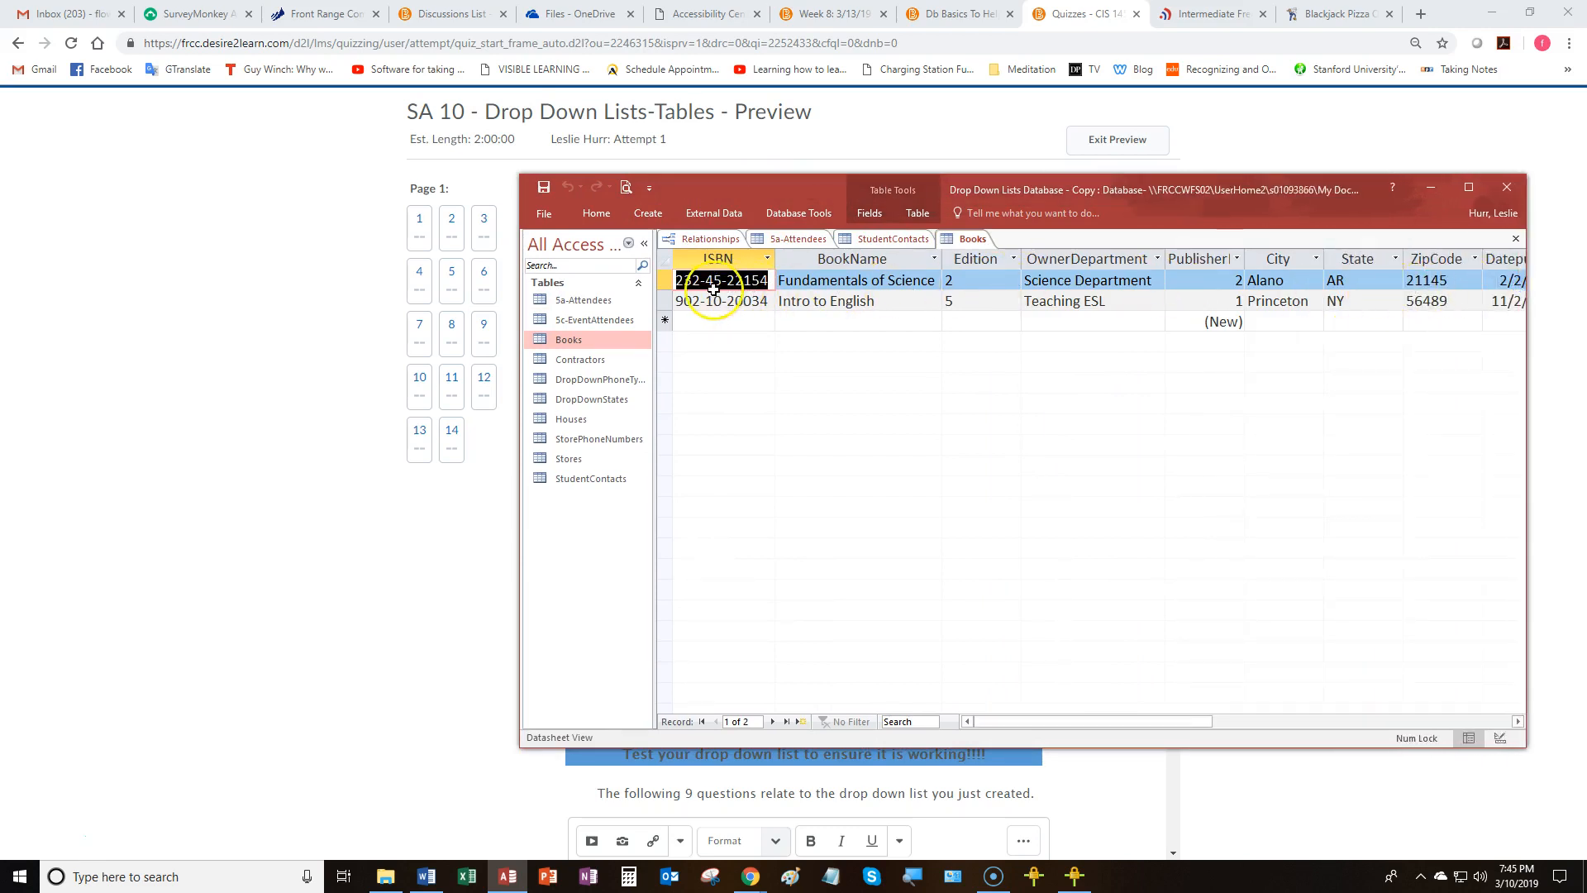
{"action": "left_click", "coordinate": [1357, 257]}
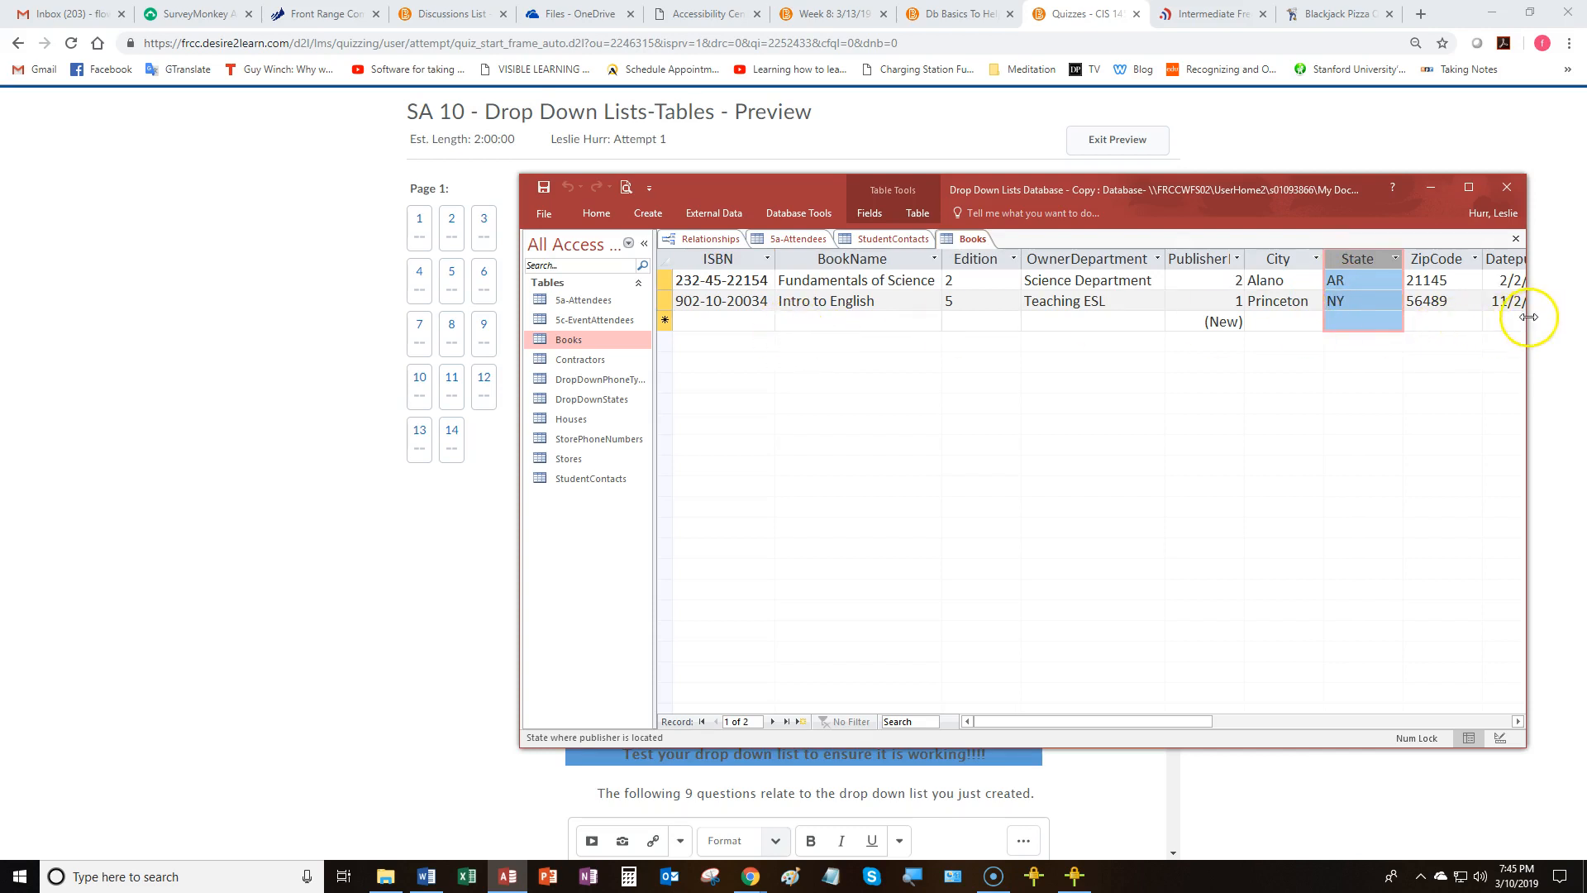
- Narrow the database window and set it beside the quiz, and read Questions 5 to 14 and the Finishing Up submission instructions
{"action": "left_click_drag", "start_coordinate": [1528, 317], "coordinate": [1065, 324]}
{"action": "left_click_drag", "start_coordinate": [796, 187], "coordinate": [1328, 190]}
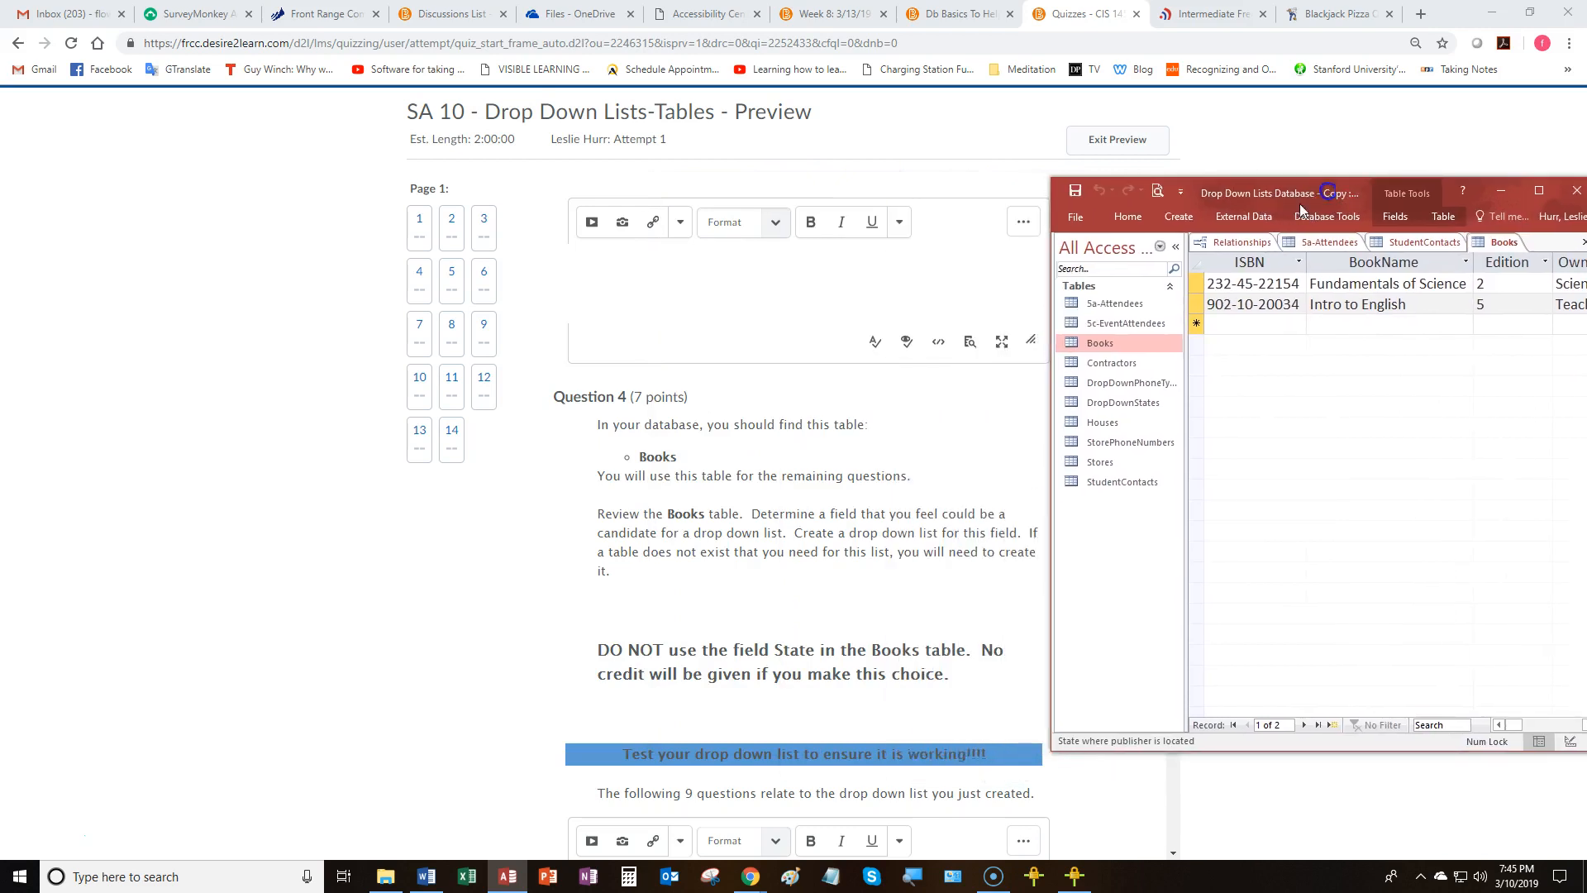
{"action": "scroll", "coordinate": [691, 508], "scroll_direction": "down", "scroll_amount": 5}
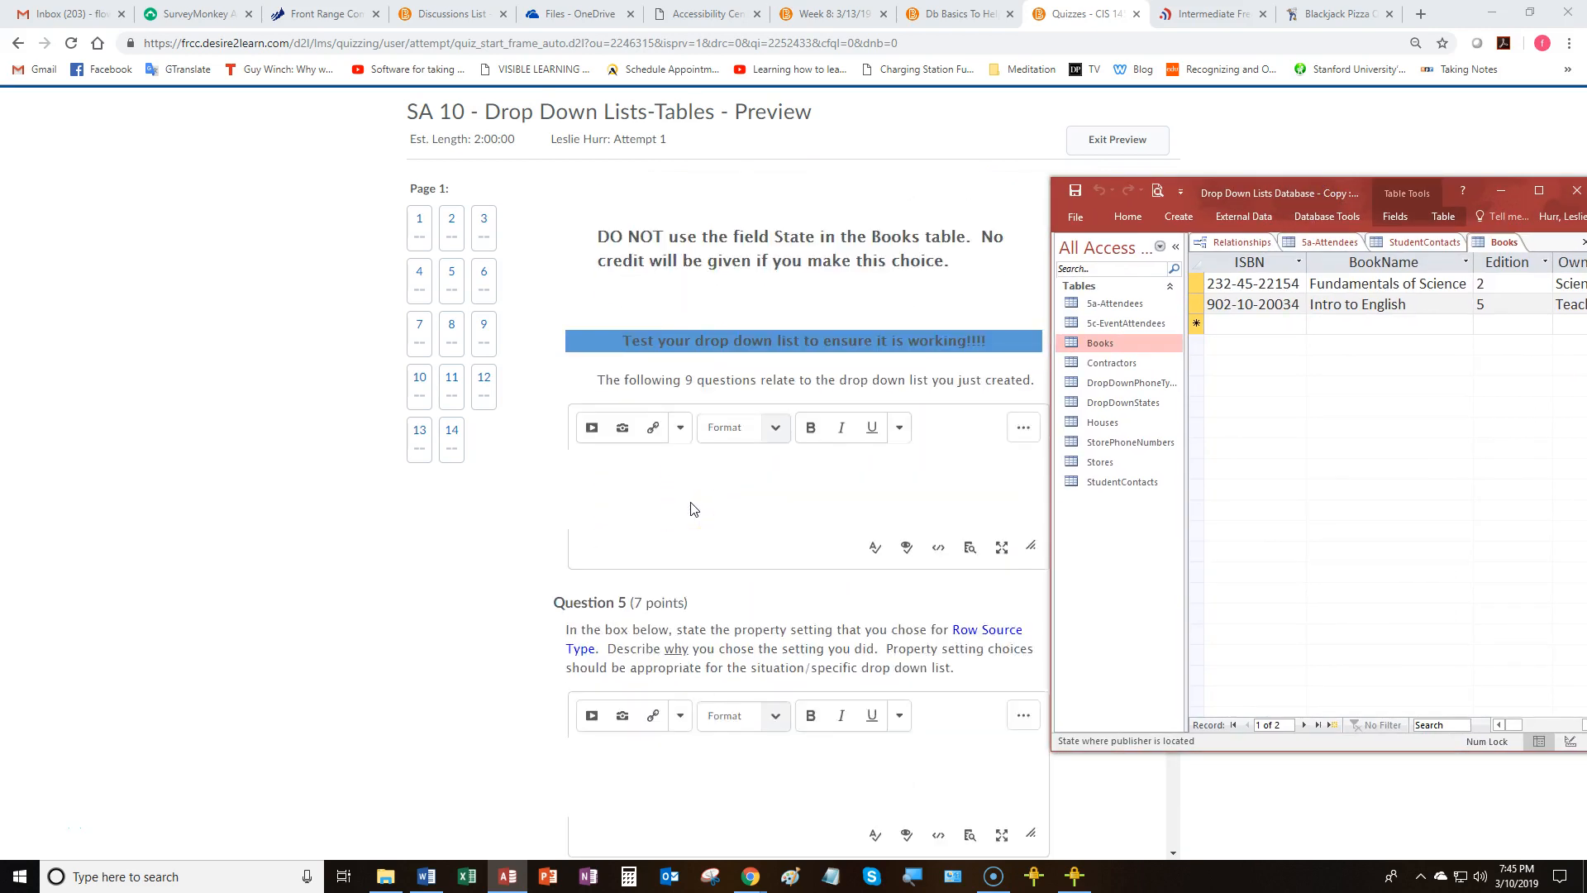
{"action": "scroll", "coordinate": [692, 507], "scroll_direction": "down", "scroll_amount": 2}
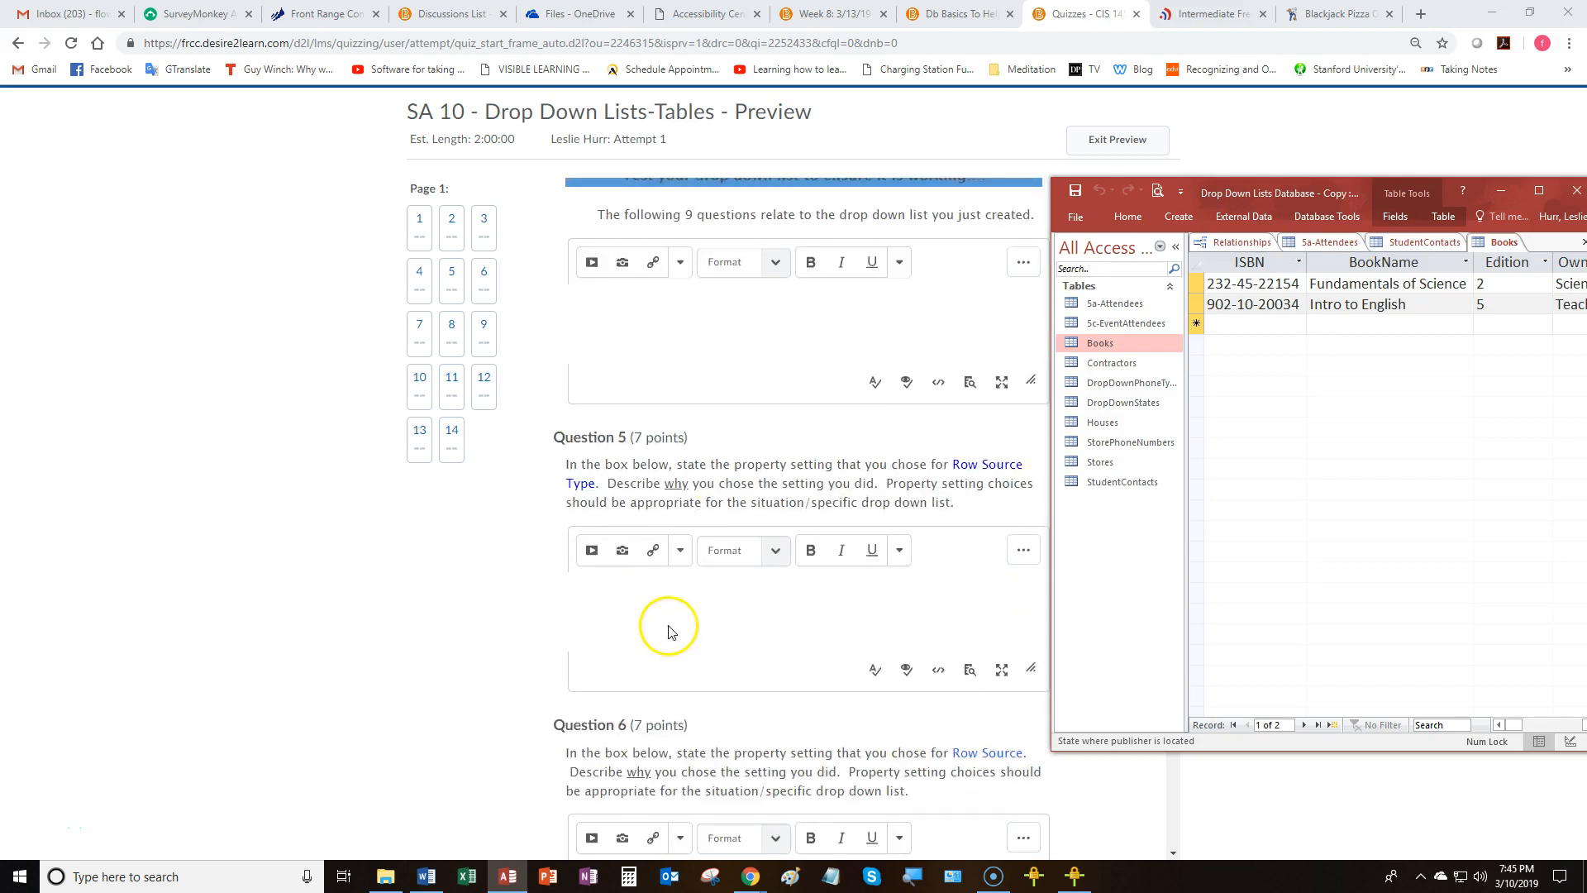
{"action": "scroll", "coordinate": [666, 618], "scroll_direction": "down", "scroll_amount": 4}
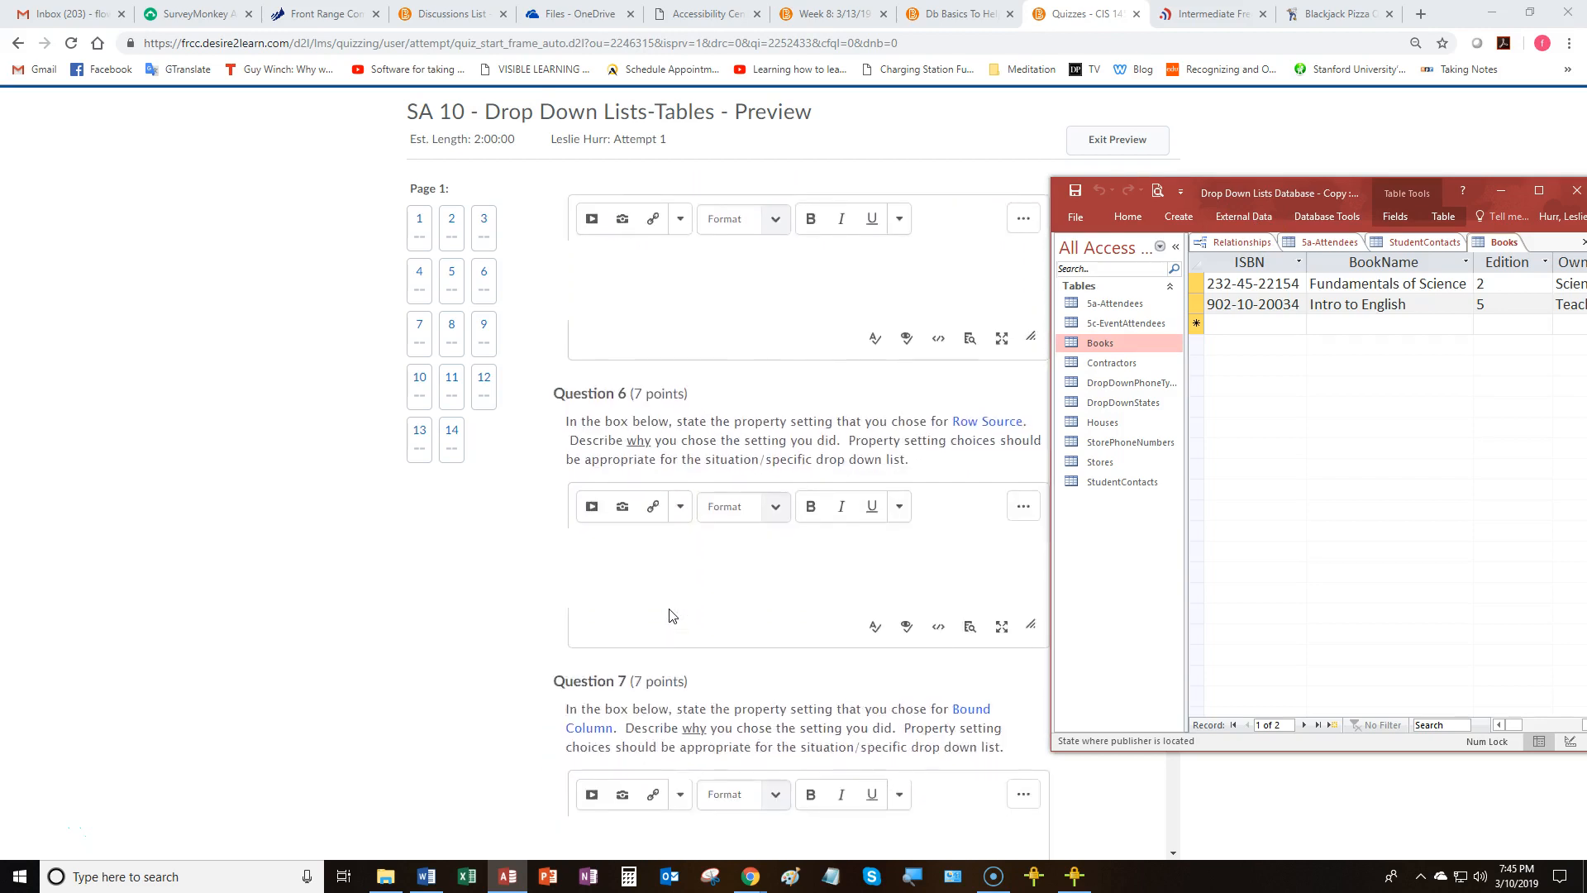
{"action": "scroll", "coordinate": [671, 615], "scroll_direction": "down", "scroll_amount": 15}
{"action": "scroll", "coordinate": [671, 616], "scroll_direction": "down", "scroll_amount": 14}
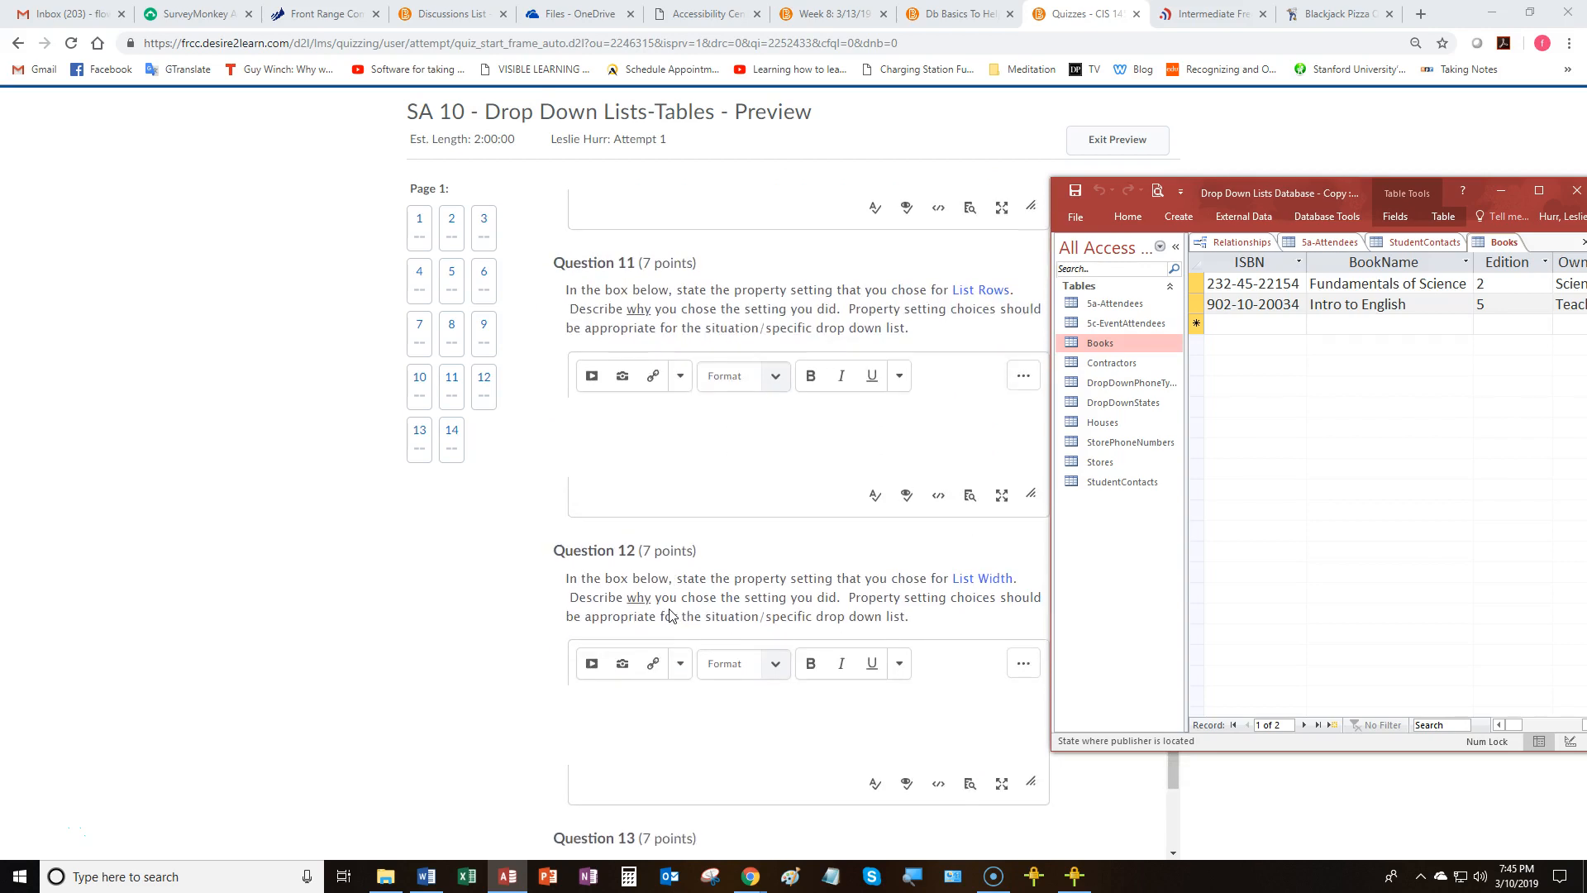
{"action": "scroll", "coordinate": [669, 616], "scroll_direction": "up", "scroll_amount": 2}
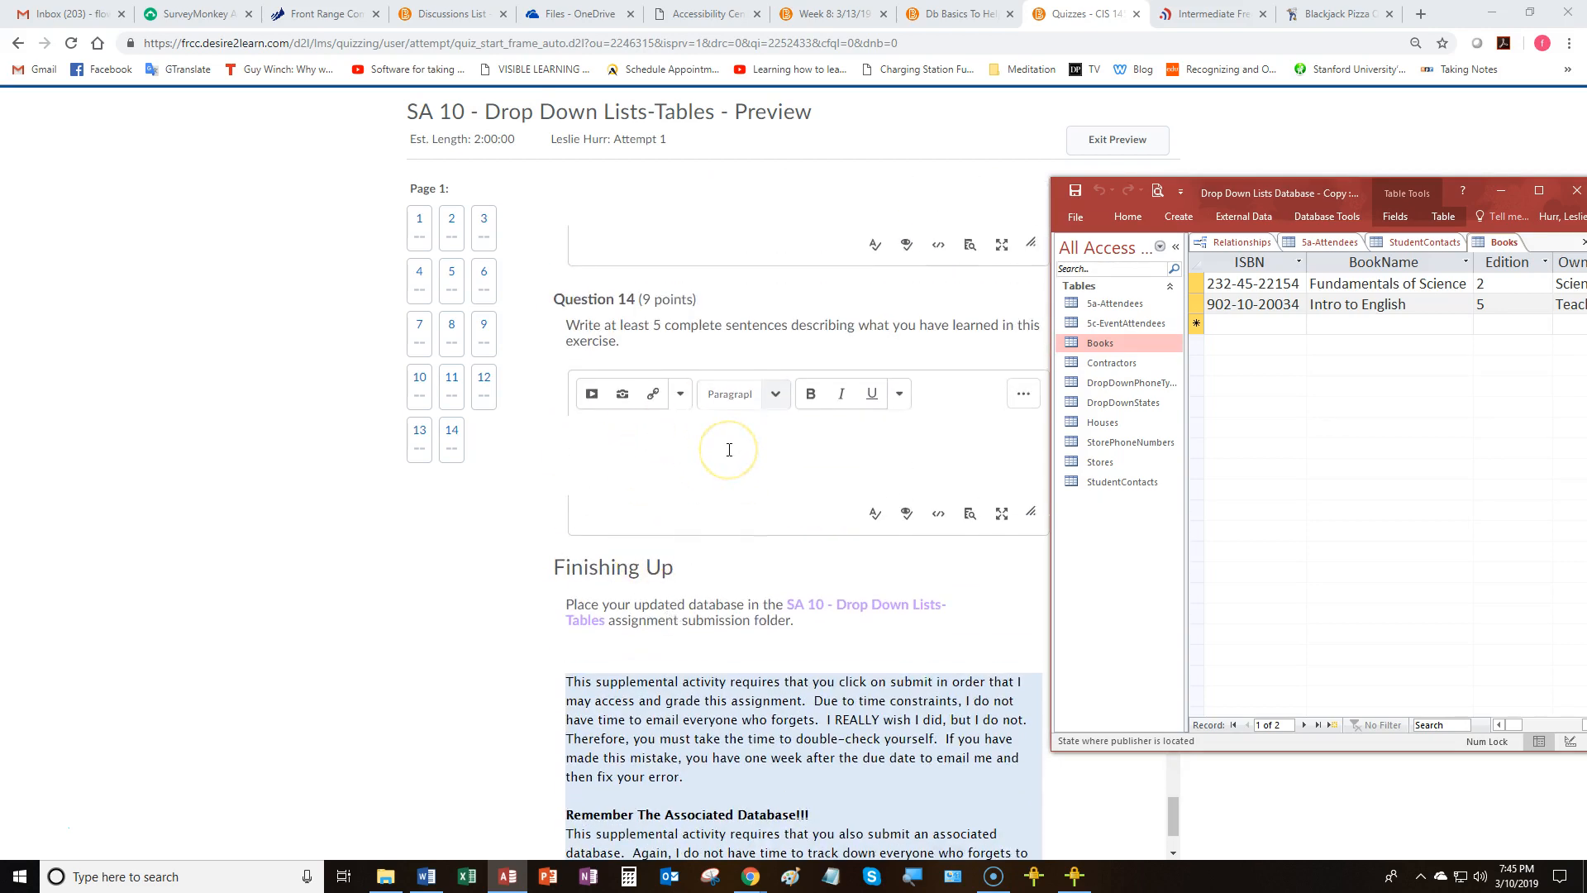
{"action": "left_click", "coordinate": [678, 601]}
{"action": "scroll", "coordinate": [637, 734], "scroll_direction": "down", "scroll_amount": 2}
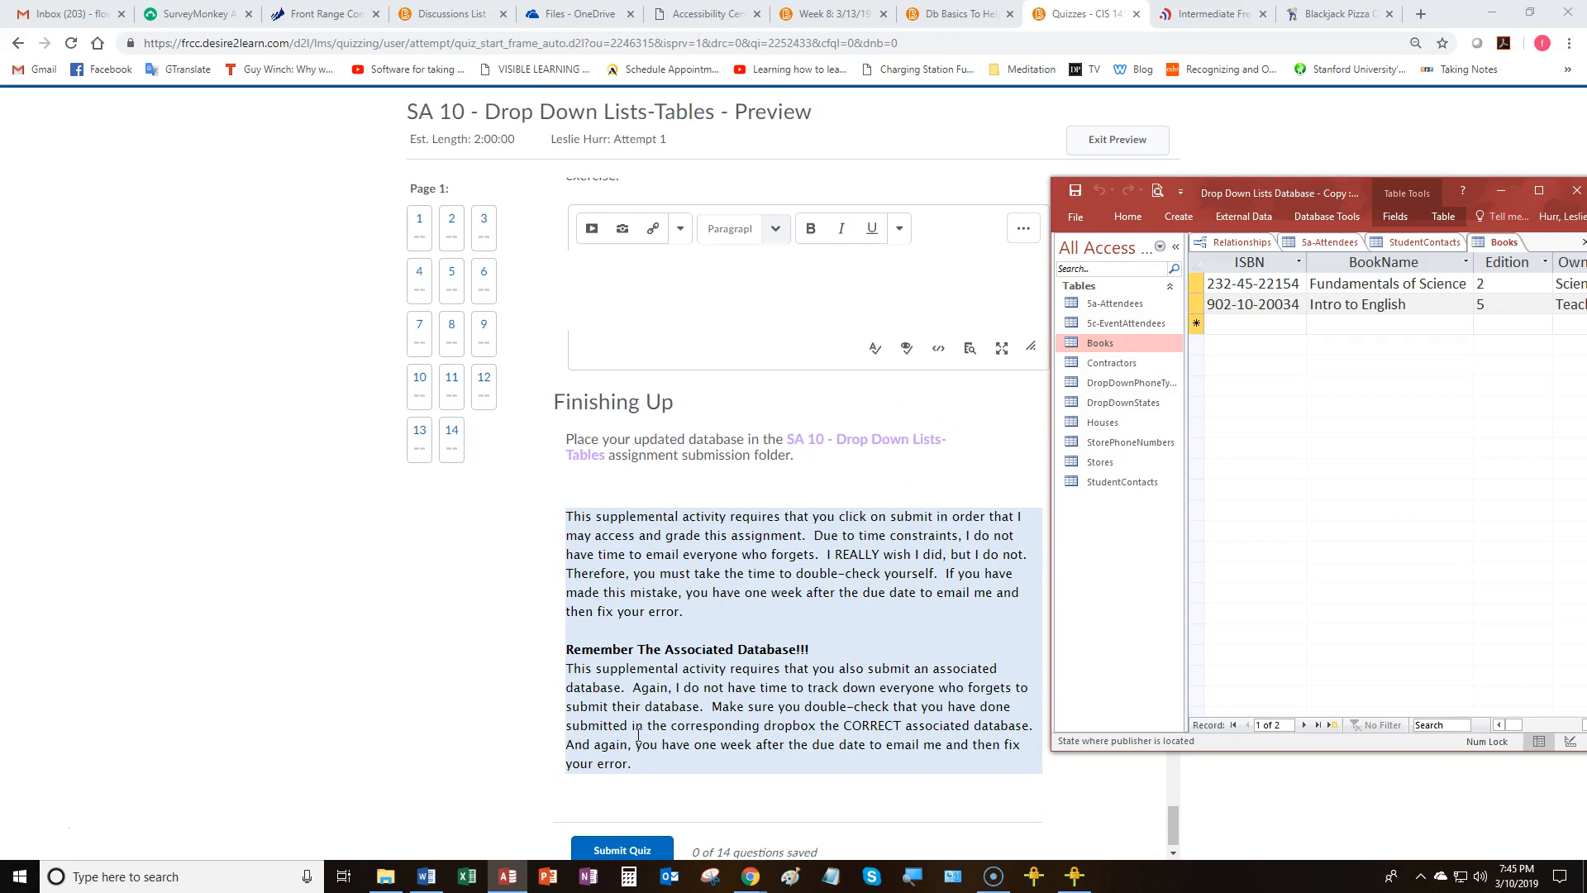